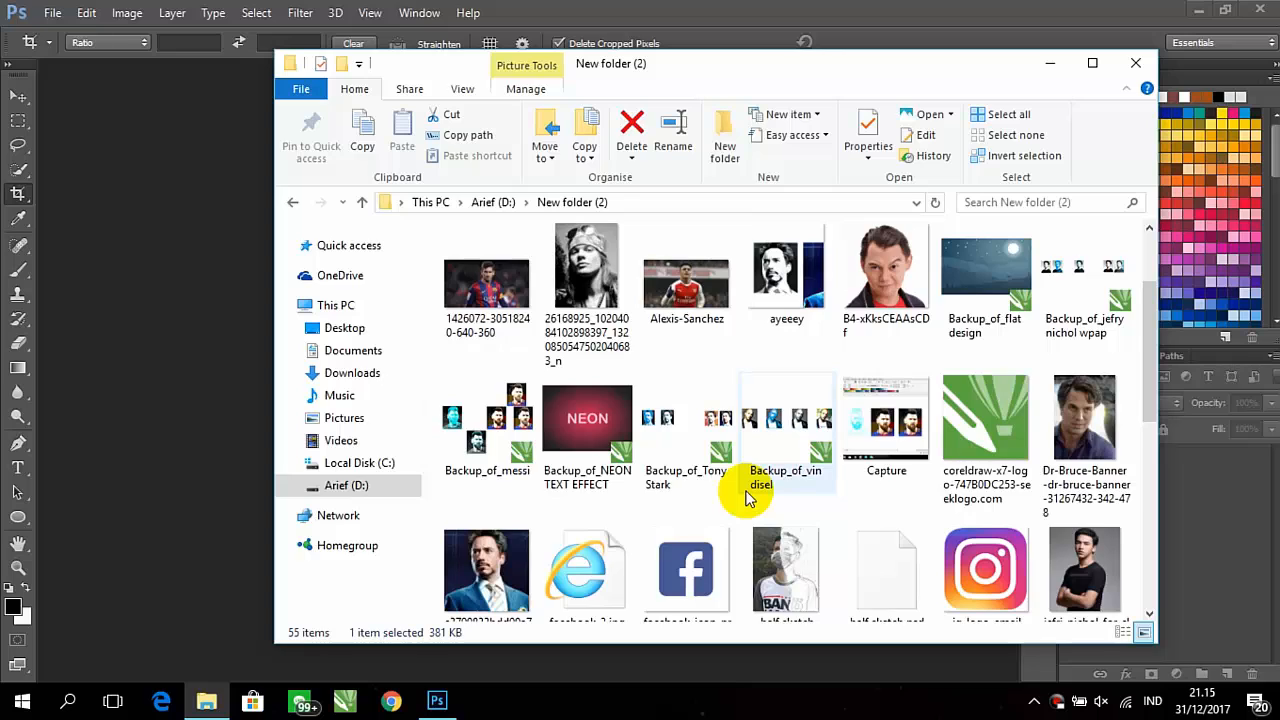
Open the image 2_Vin-Diesel from the New folder (2) folder in Photoshop and activate the Move tool
scroll(748, 497, up, 2)
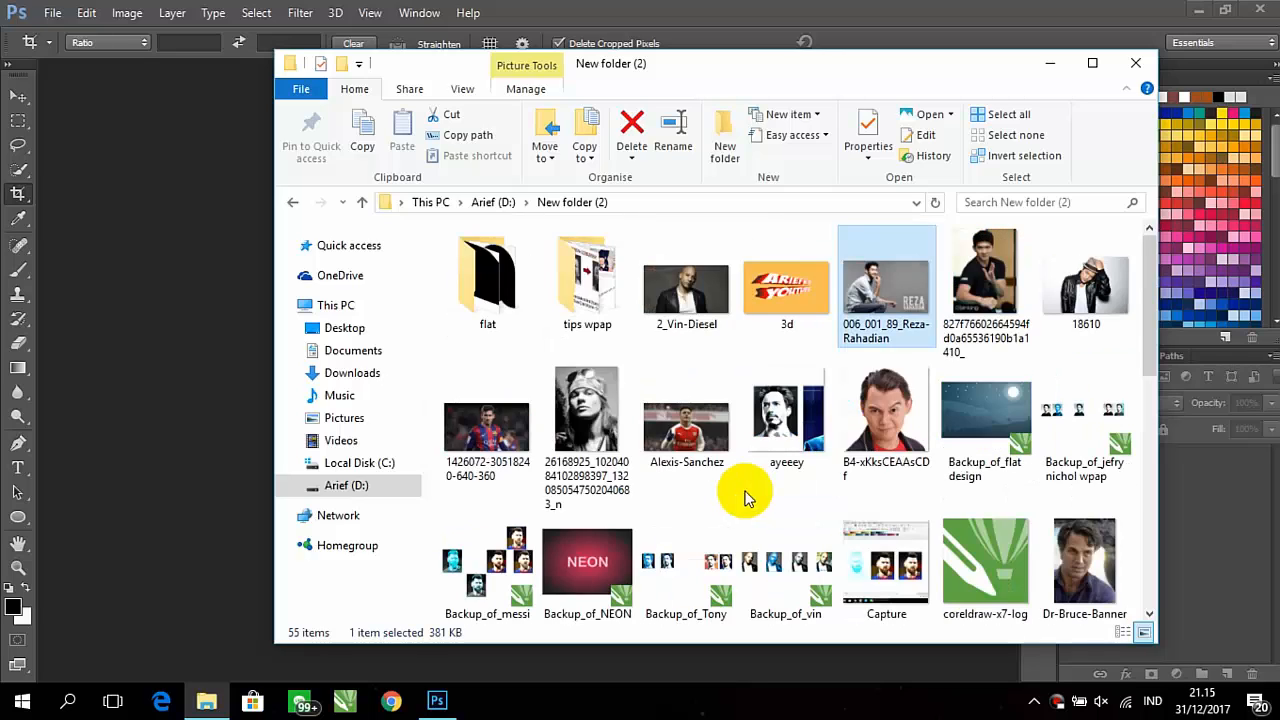
drag(694, 327, 184, 364)
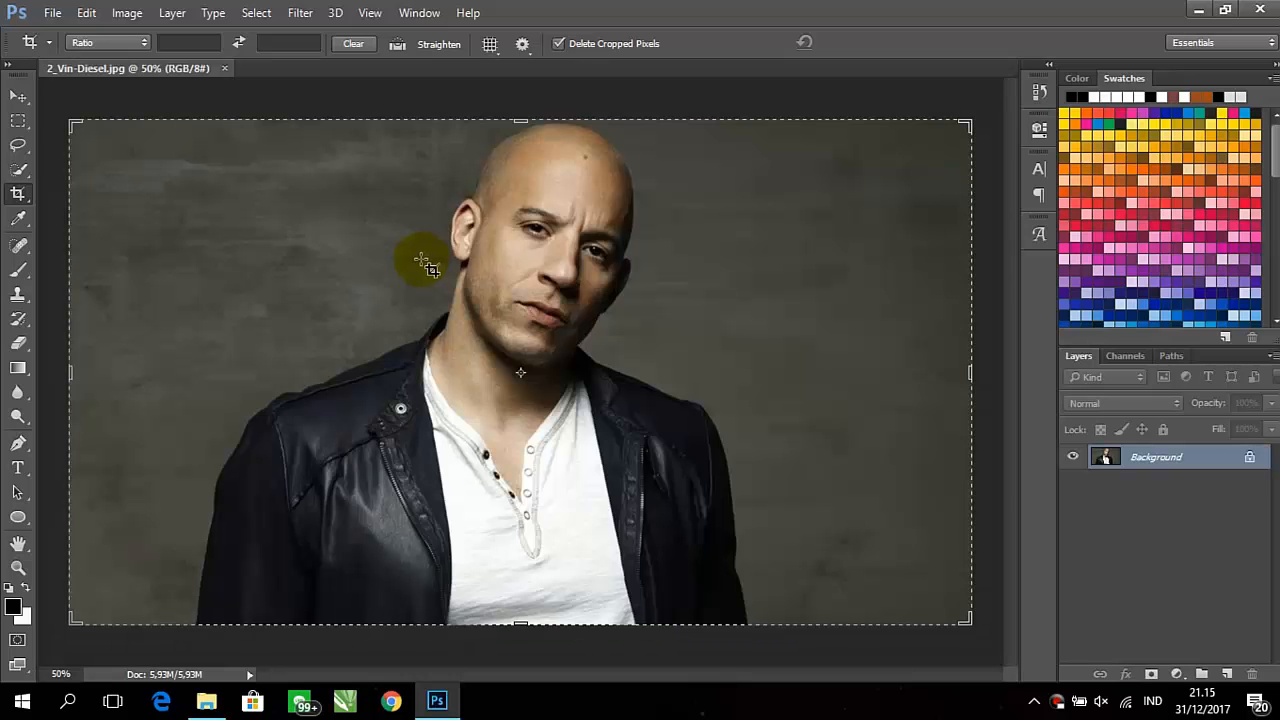
click(18, 96)
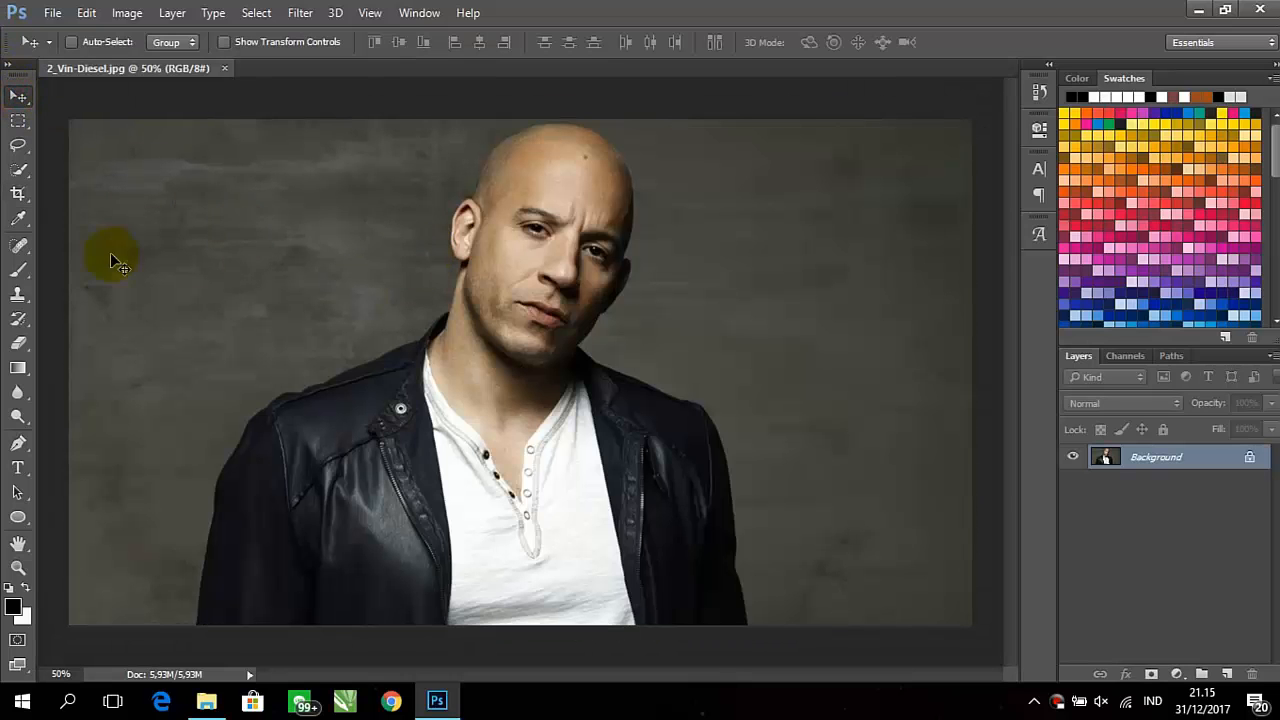
Select the man's head, neck, shirt and jacket with Quick Selection and copy the selection to a new layer
click(18, 170)
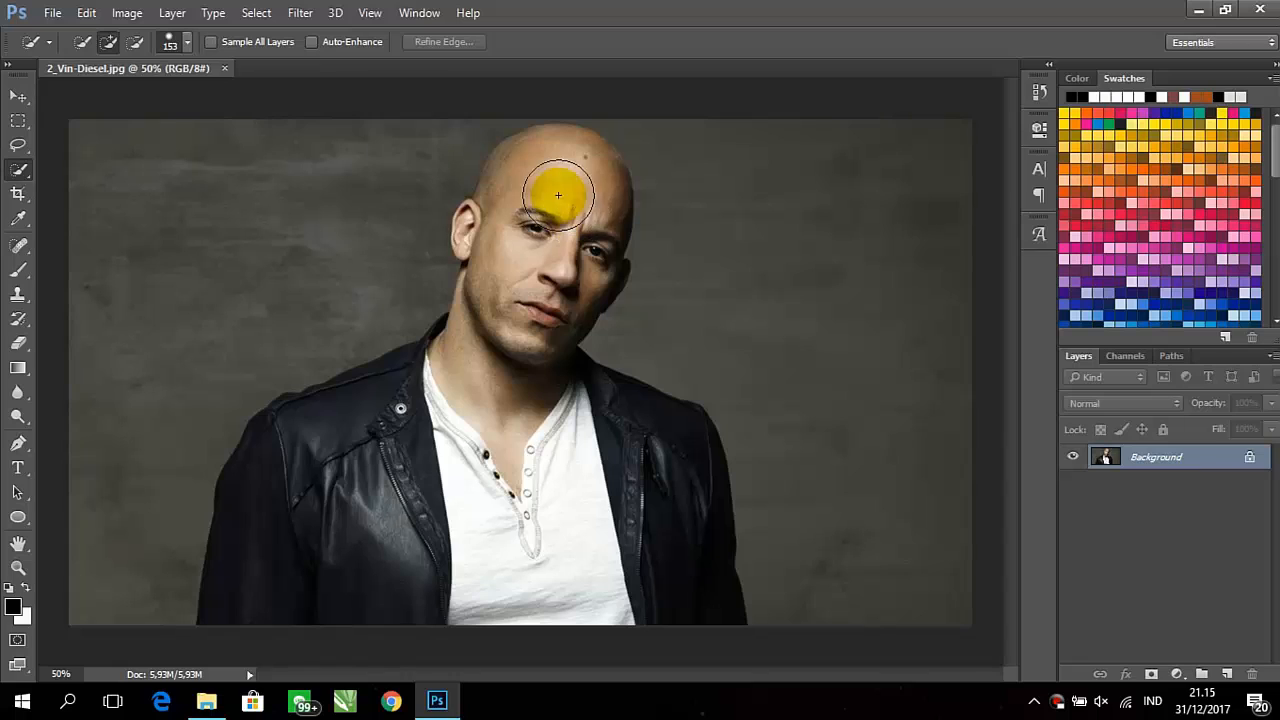
mouse_move(483, 417)
mouse_down()
mouse_move(493, 425)
mouse_move(519, 370)
mouse_move(509, 229)
mouse_move(532, 360)
mouse_up()
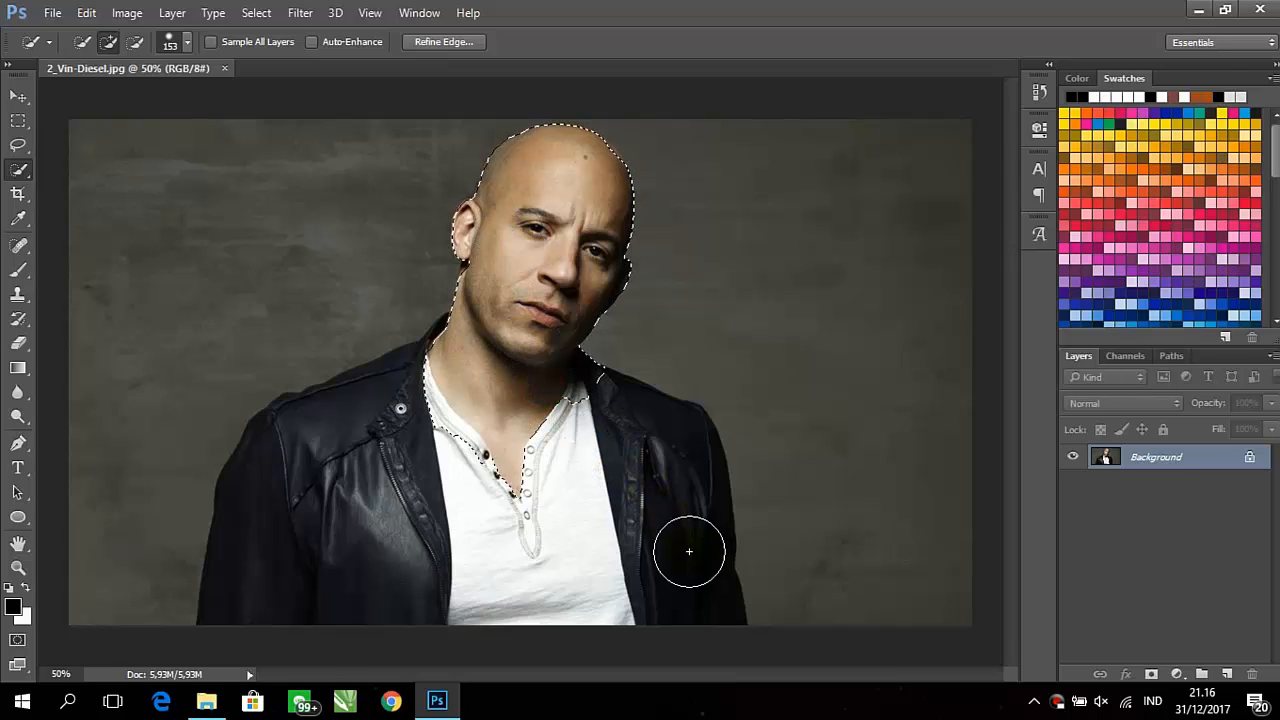
mouse_move(677, 599)
mouse_down()
mouse_move(674, 517)
mouse_move(520, 494)
mouse_move(477, 503)
mouse_move(500, 443)
mouse_move(449, 449)
mouse_up()
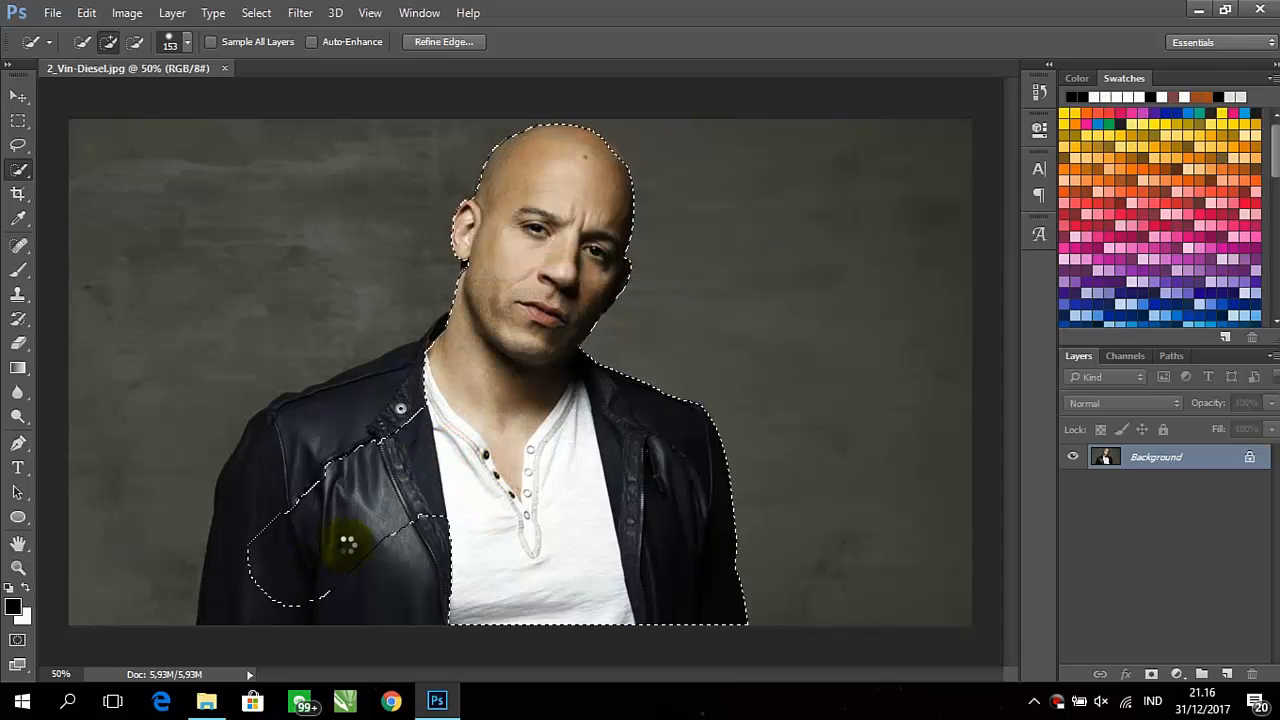
mouse_move(393, 540)
mouse_down()
mouse_move(465, 340)
mouse_move(519, 251)
mouse_move(548, 246)
mouse_move(577, 177)
mouse_up()
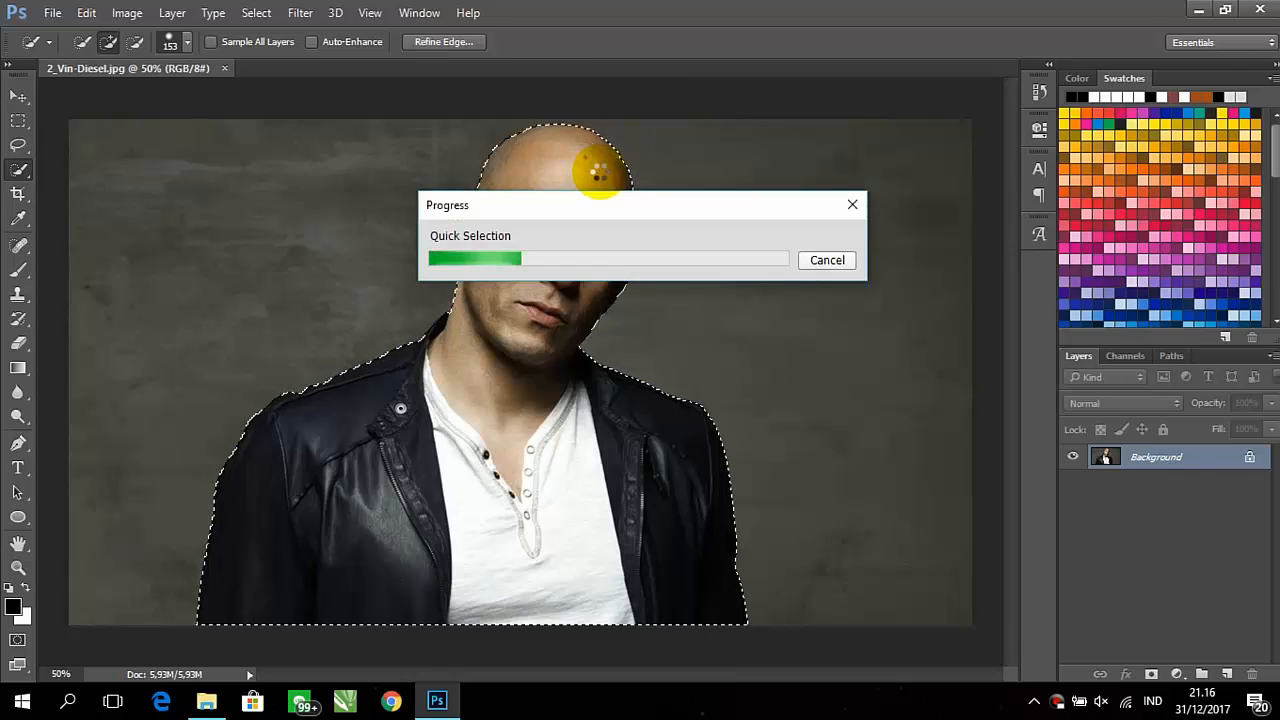
scroll(510, 215, up, 4)
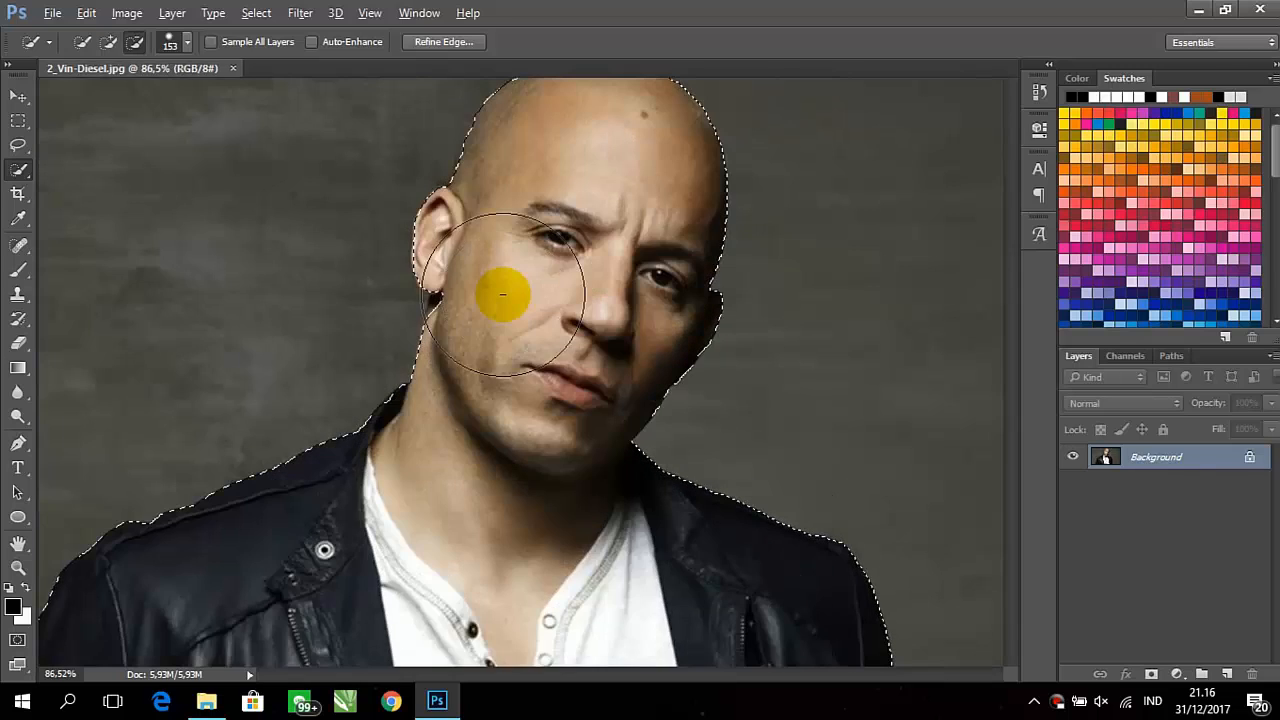
mouse_move(495, 335)
mouse_down()
mouse_move(494, 300)
mouse_move(496, 345)
mouse_up()
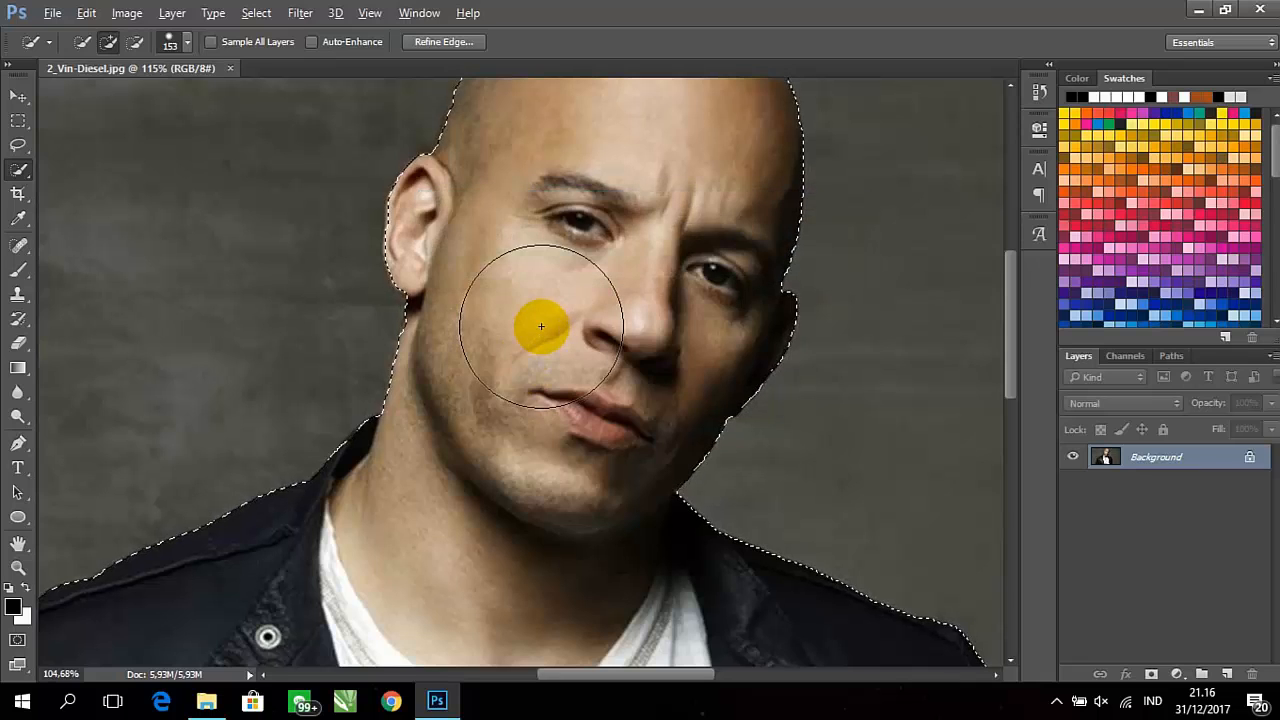
scroll(540, 326, down, 5)
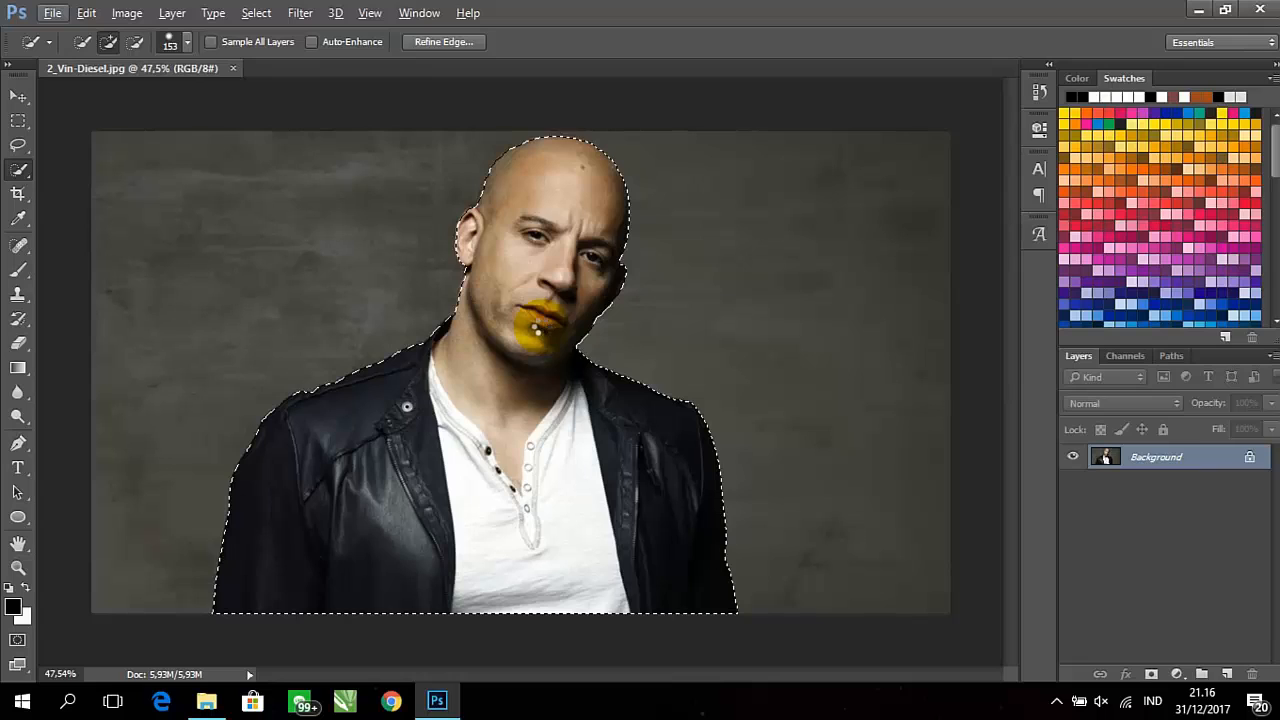
key(ctrl+j)
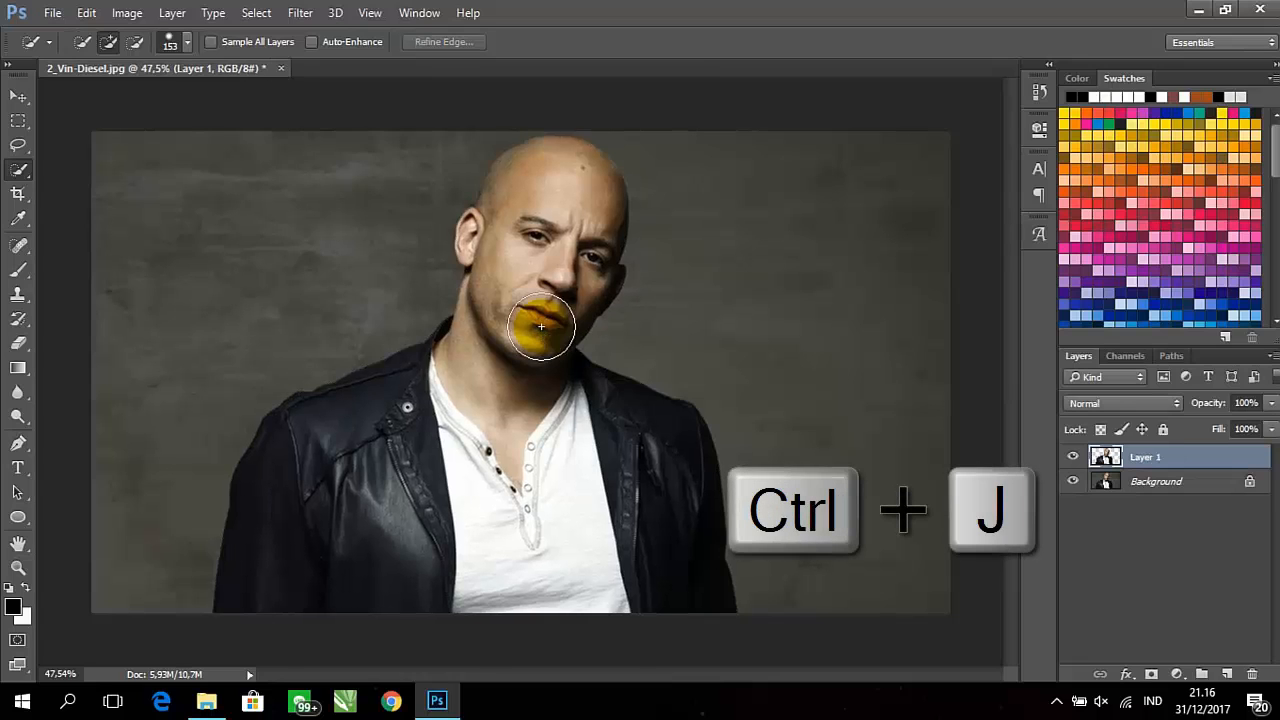
Add a white (ffffff) Solid Color fill layer directly above the Background layer
click(1134, 479)
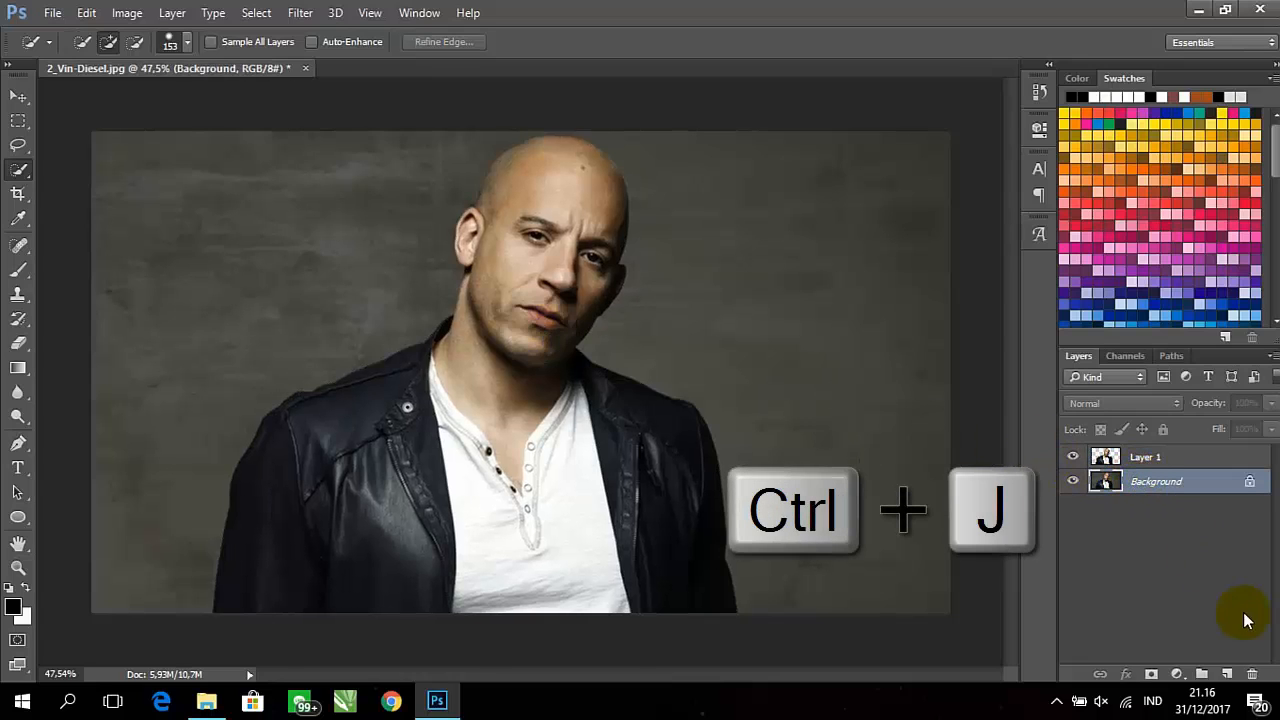
click(1178, 674)
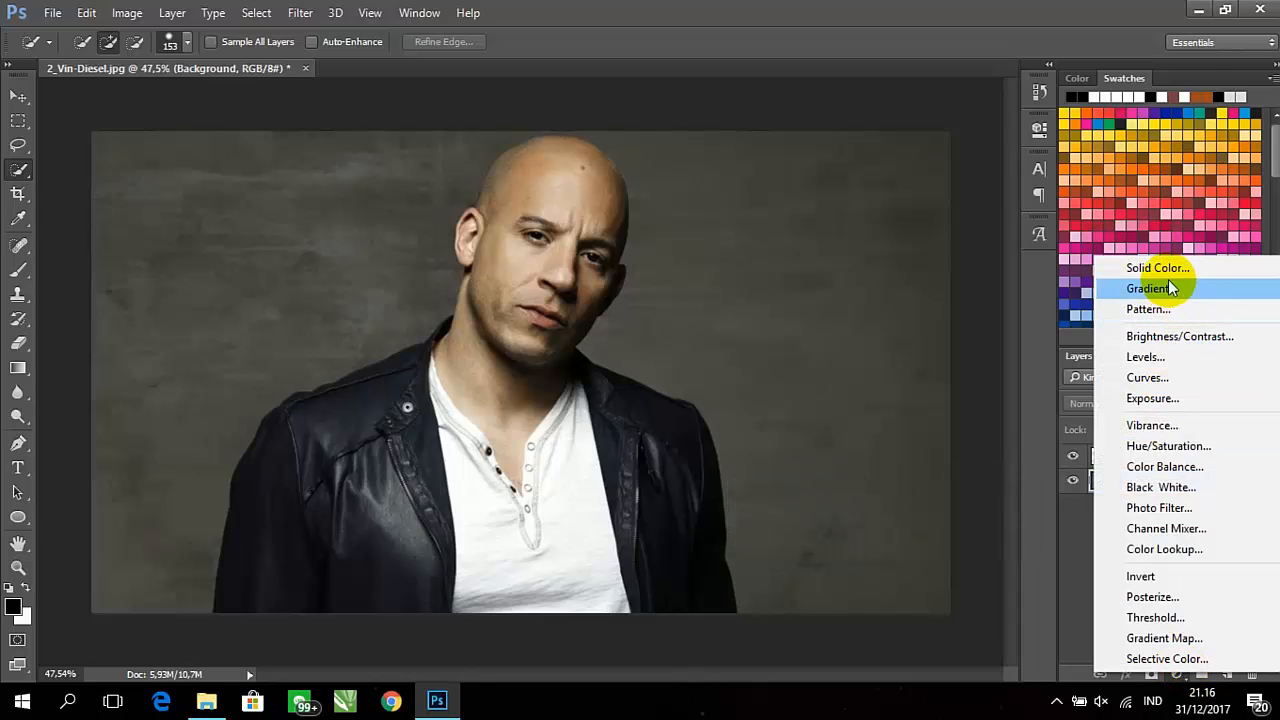
click(1166, 270)
drag(886, 430, 562, 322)
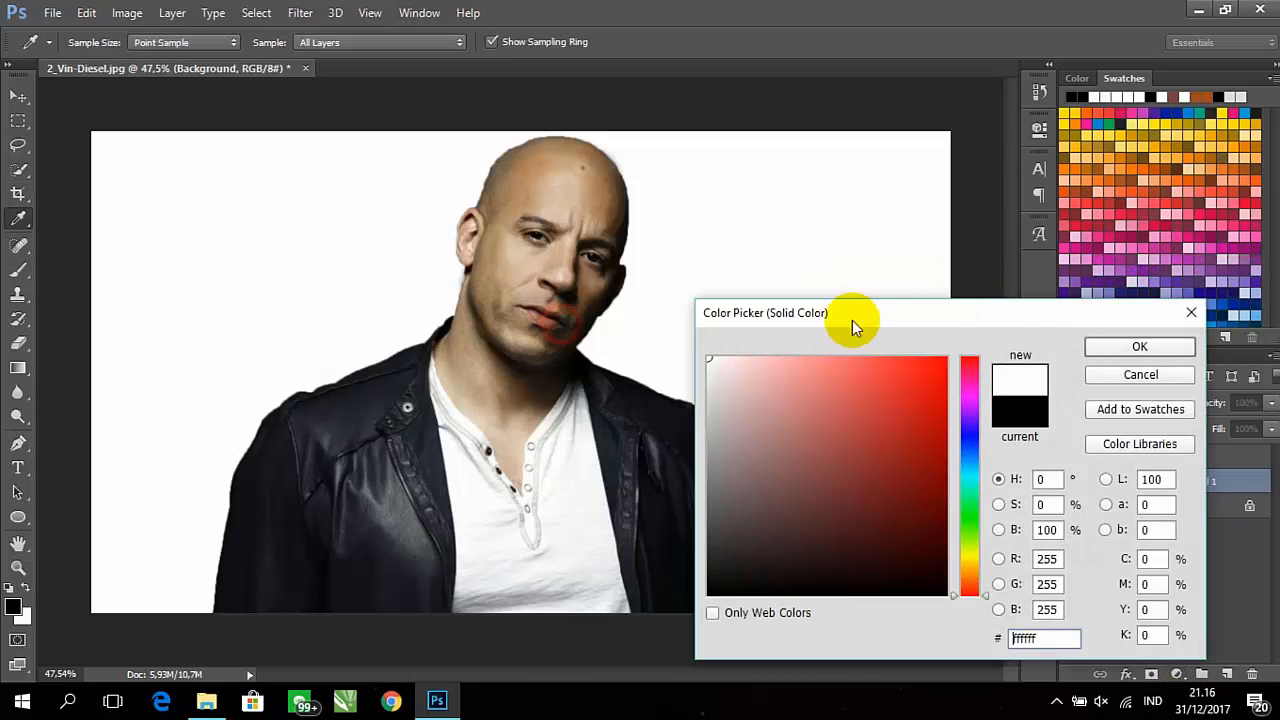
click(1141, 348)
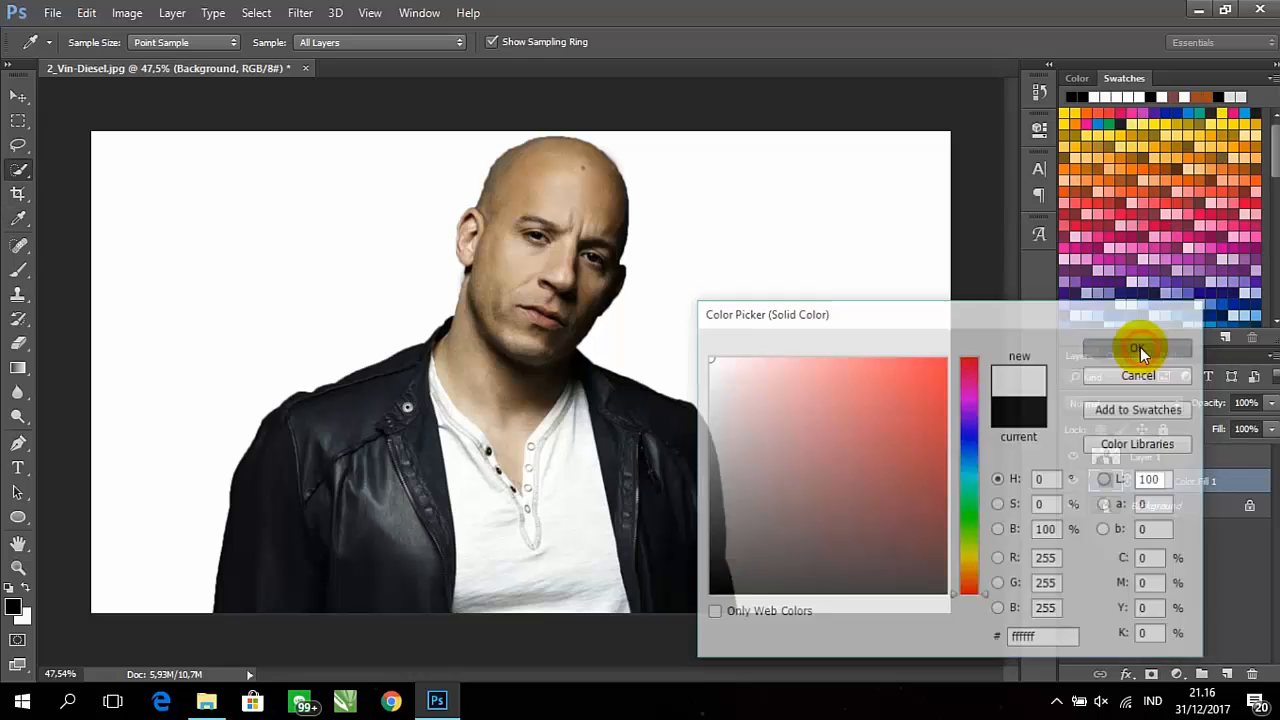
Duplicate Layer 1 and desaturate the copy
click(1140, 462)
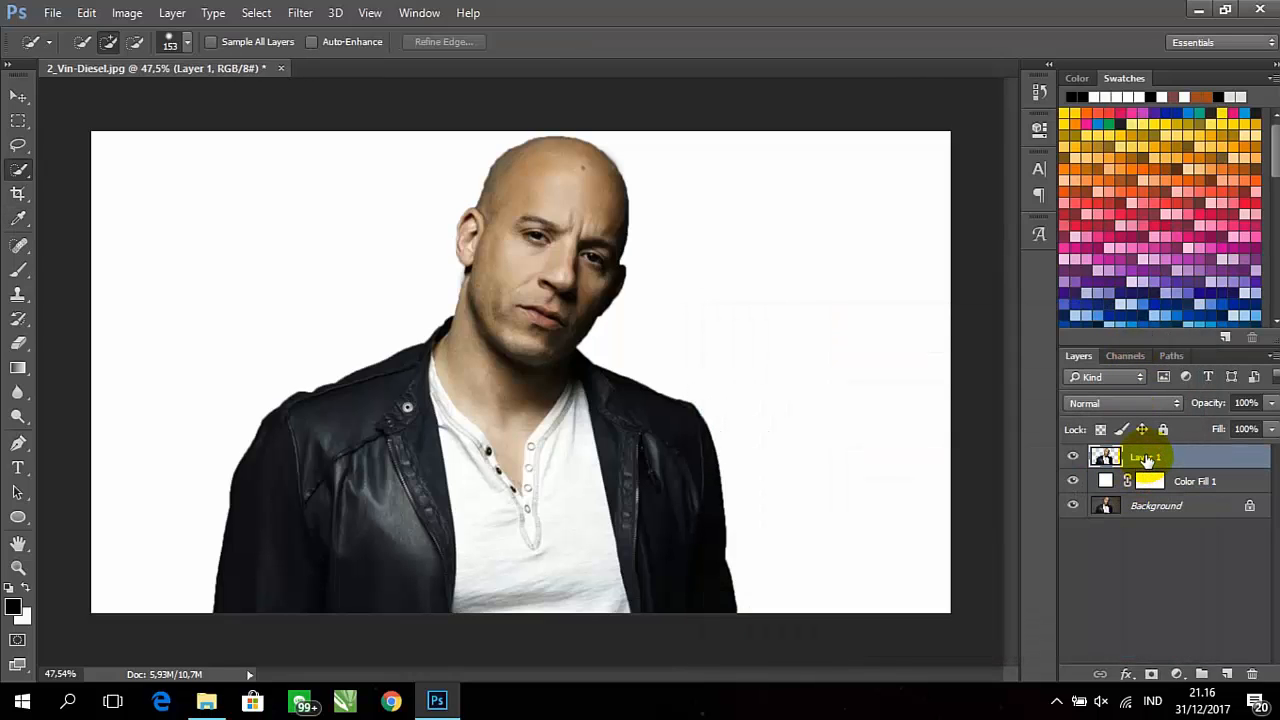
key(ctrl+j)
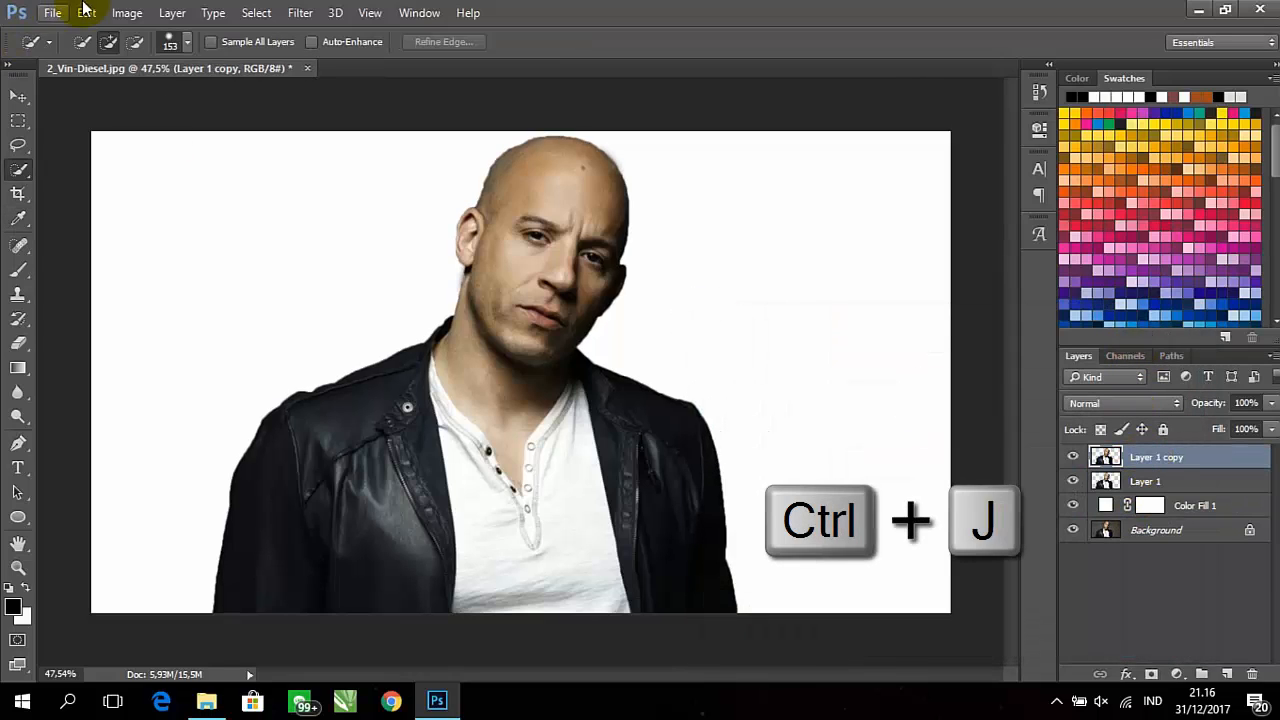
click(126, 13)
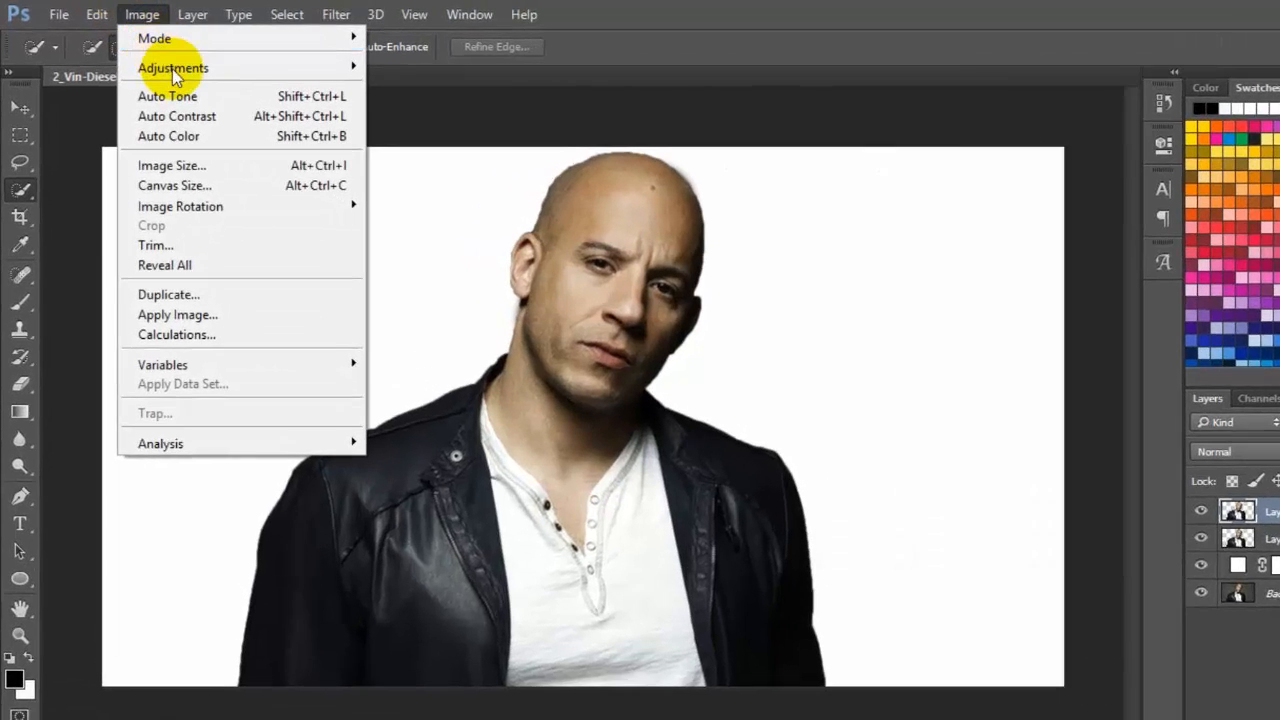
mouse_move(156, 67)
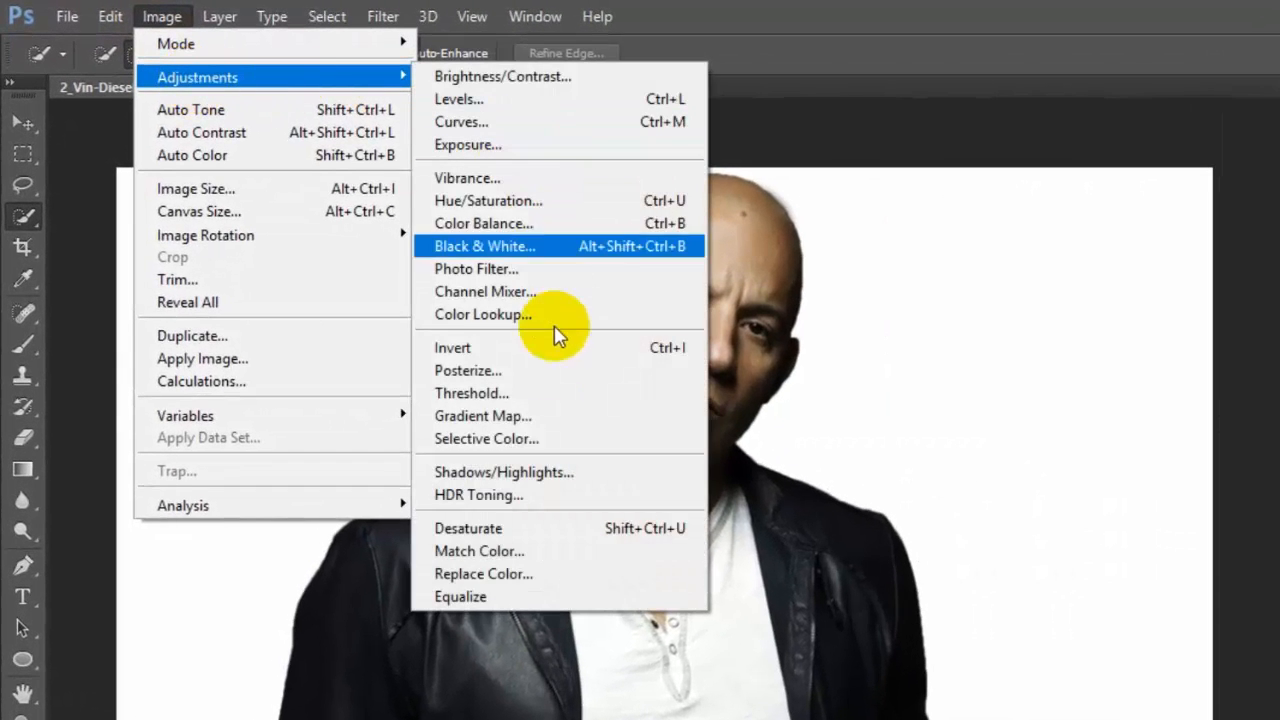
click(543, 530)
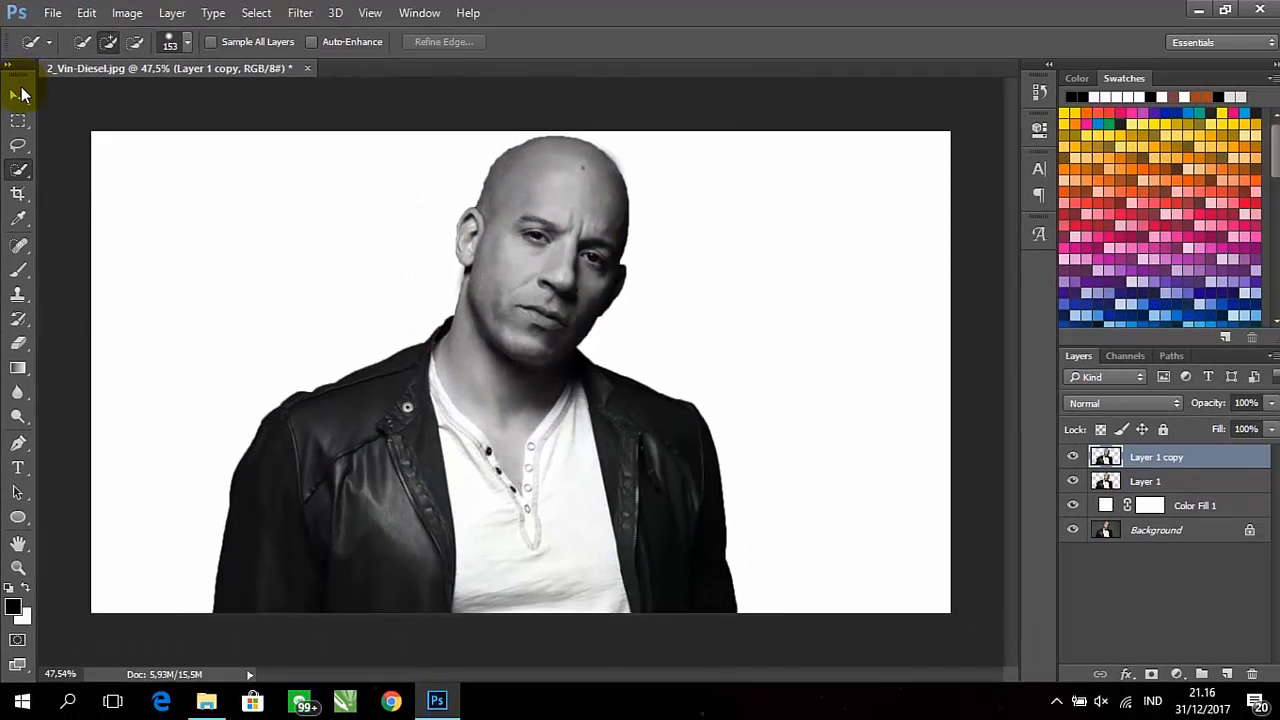
Open the Filter Gallery for the desaturated layer and remove the Cutout effect from the effect stack
click(20, 94)
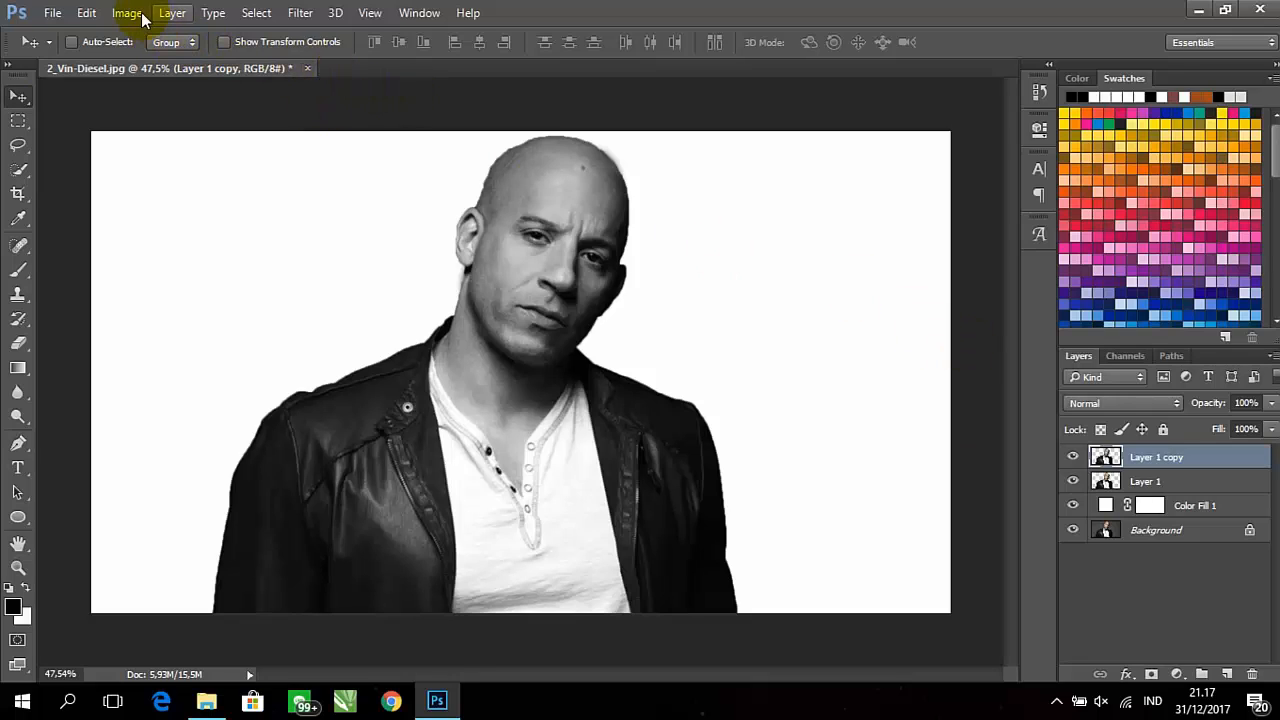
click(298, 13)
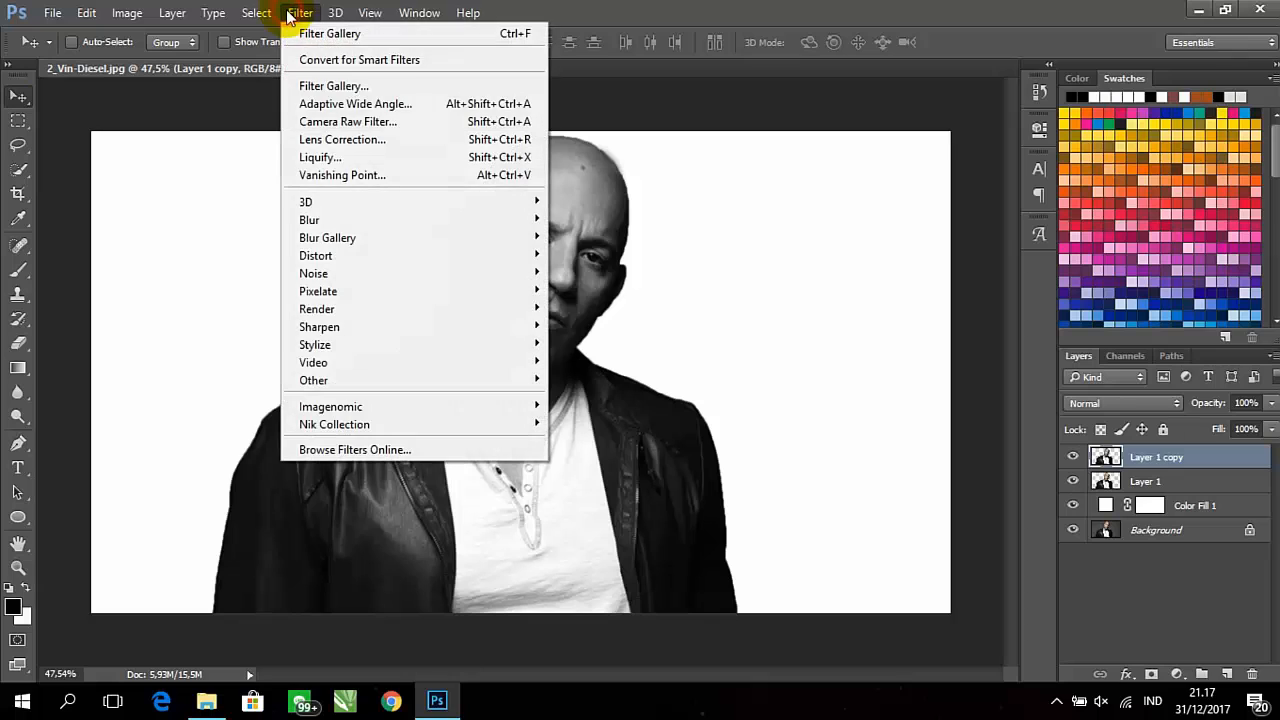
click(300, 86)
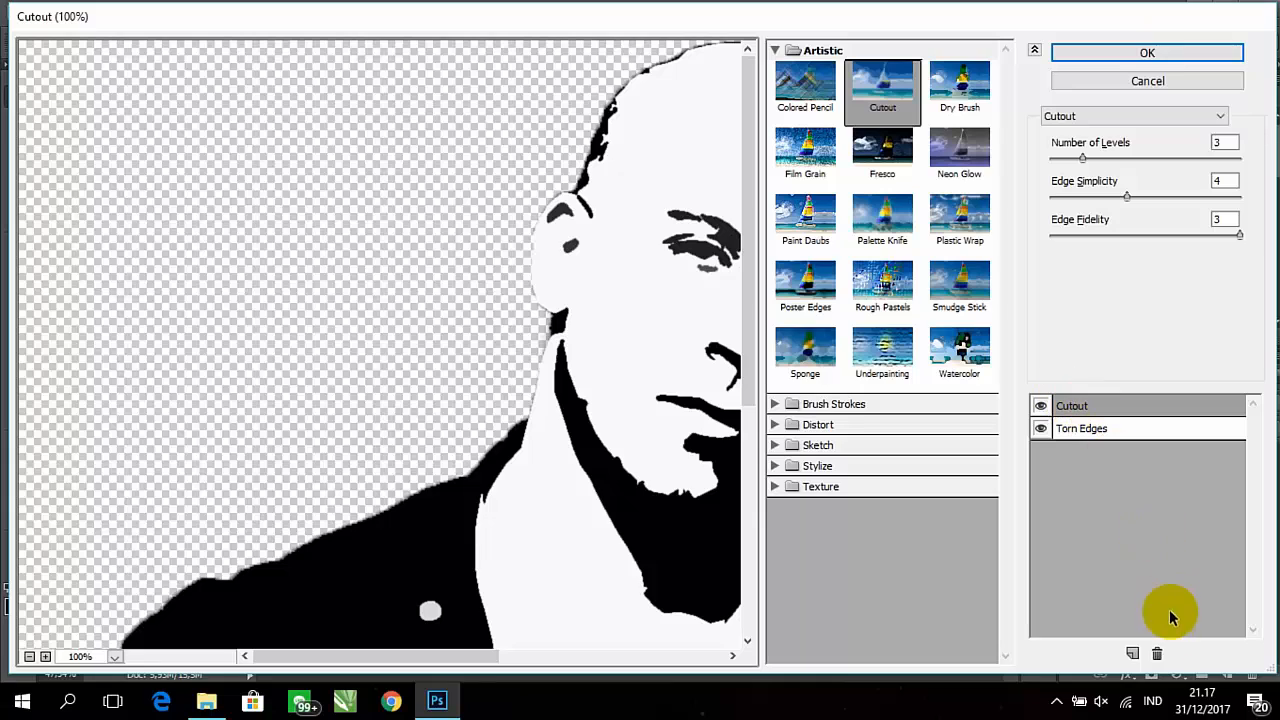
click(1157, 655)
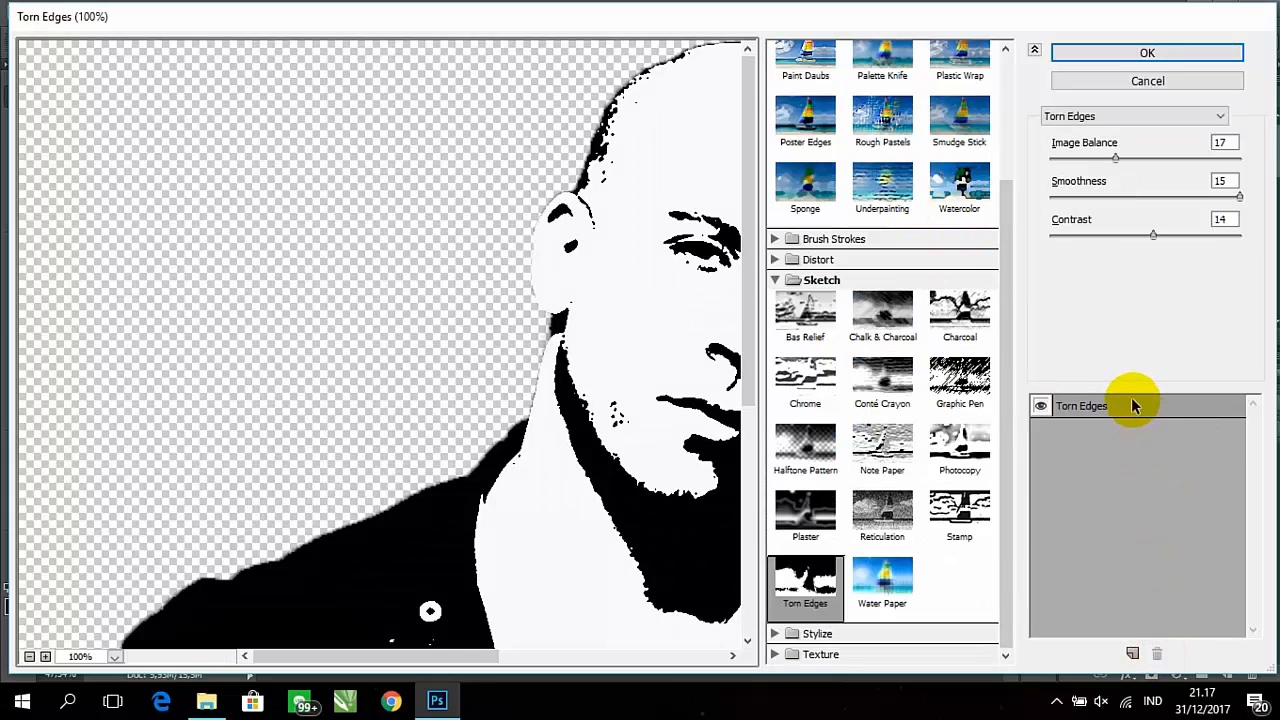
Show only the Sketch effects and set the Torn Edges contrast to 15
scroll(863, 190, up, 3)
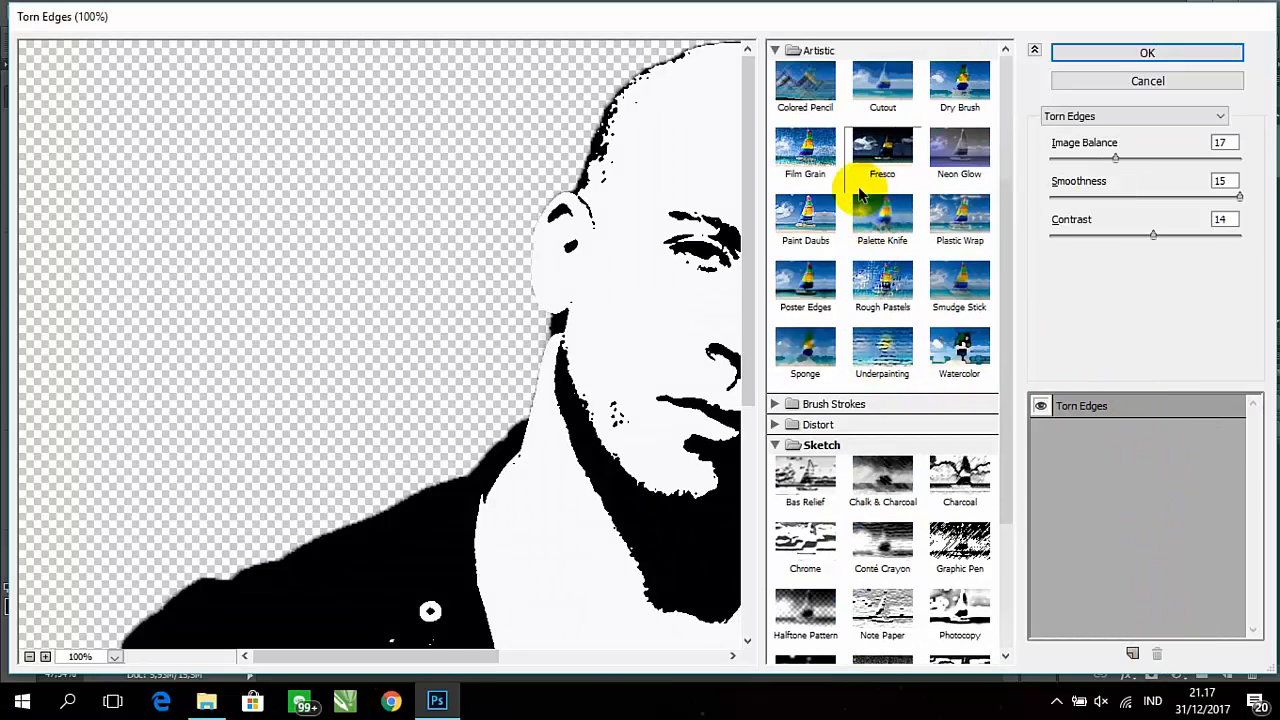
click(776, 51)
click(774, 112)
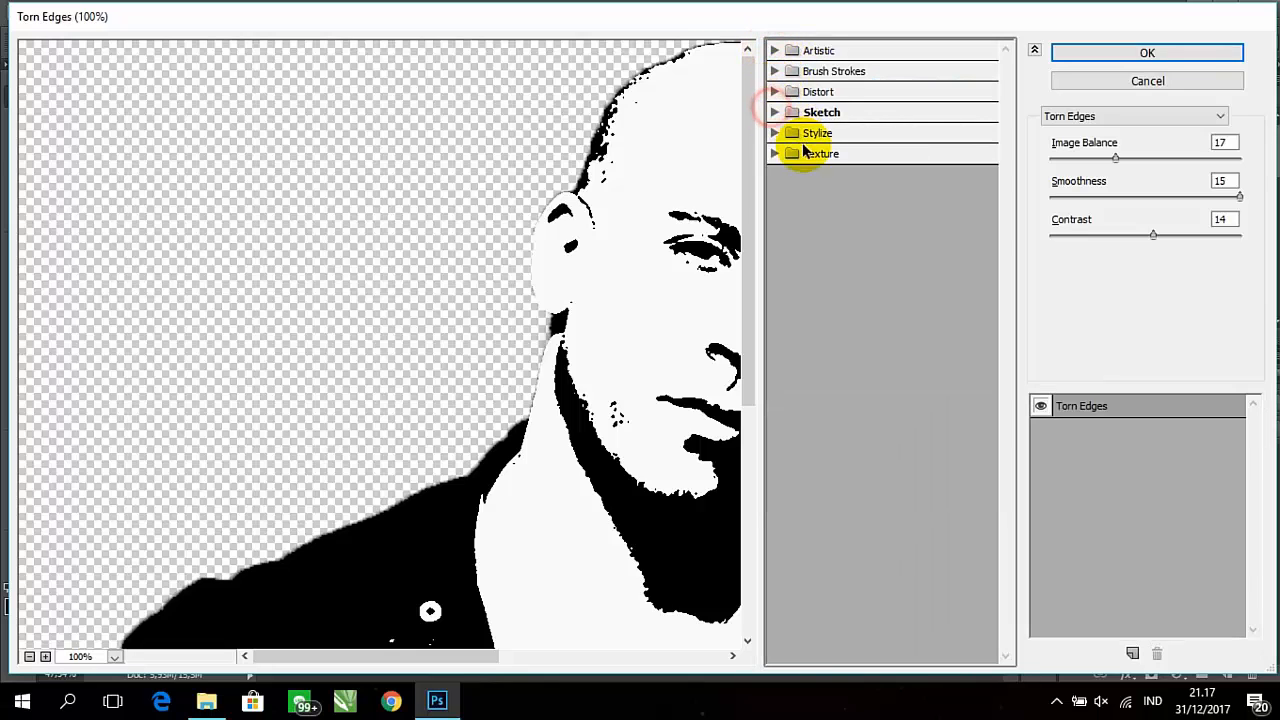
click(776, 112)
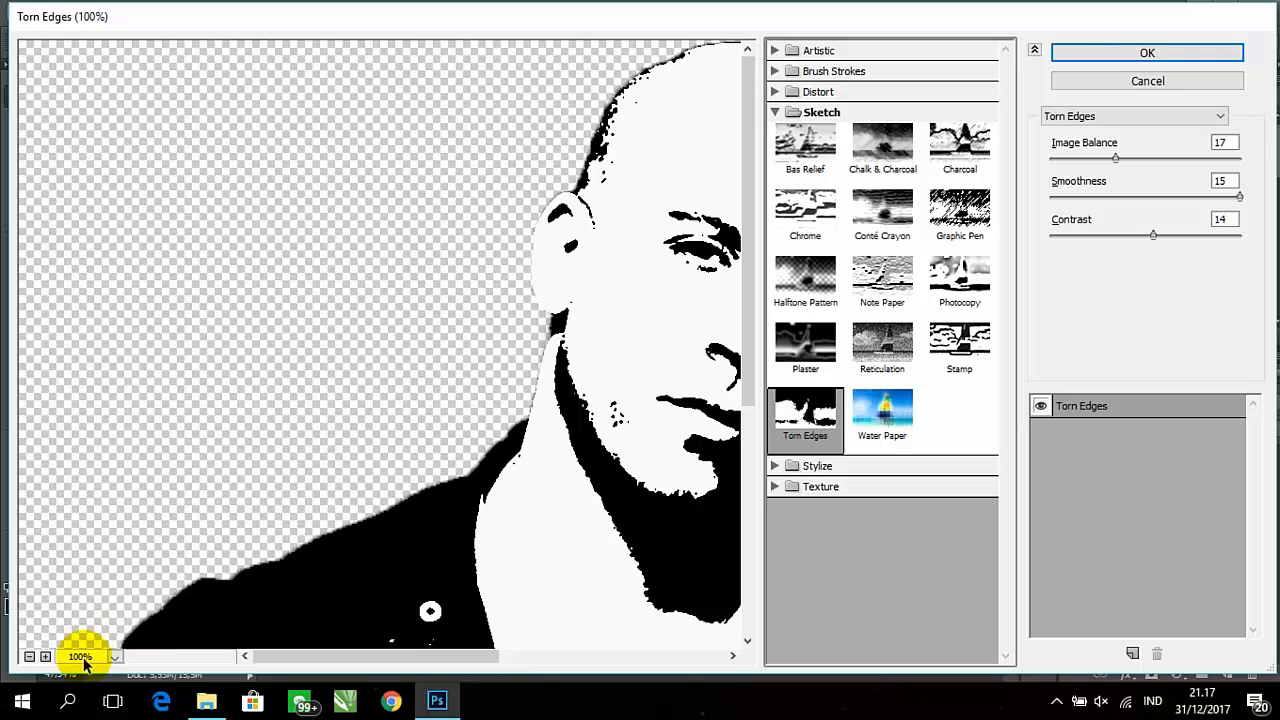
click(30, 656)
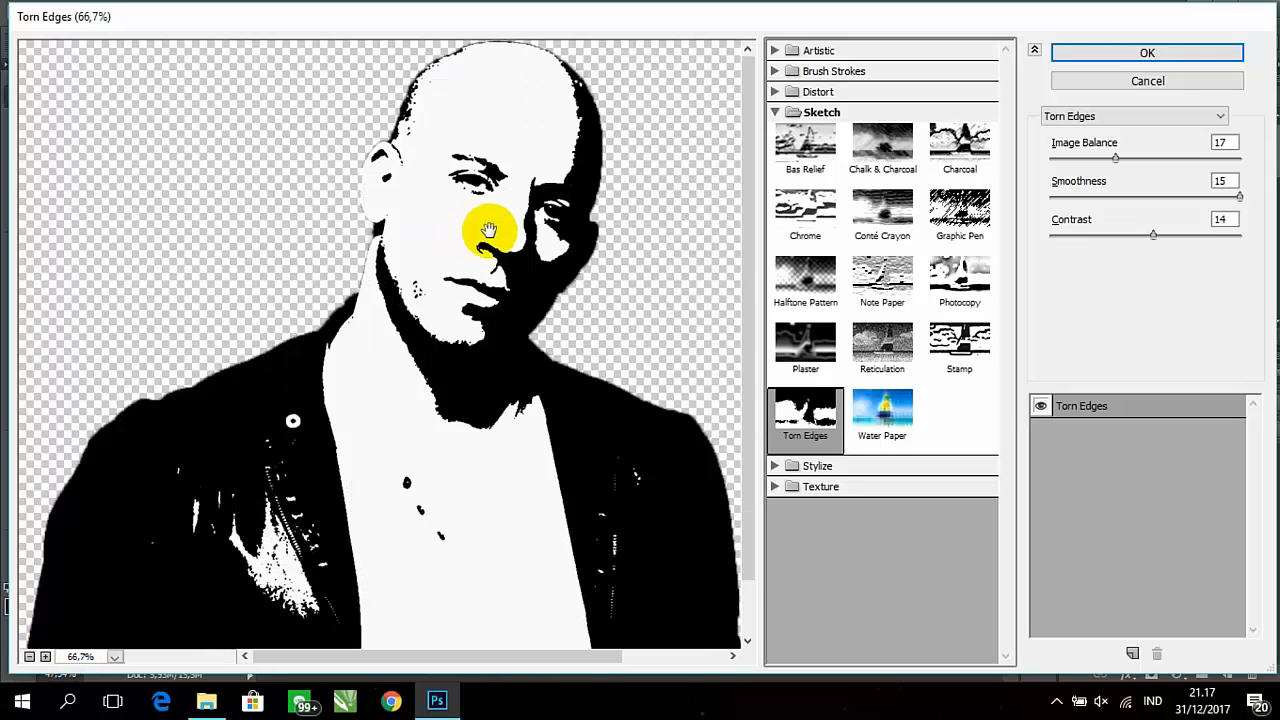
scroll(490, 230, down, 2)
scroll(490, 228, up, 2)
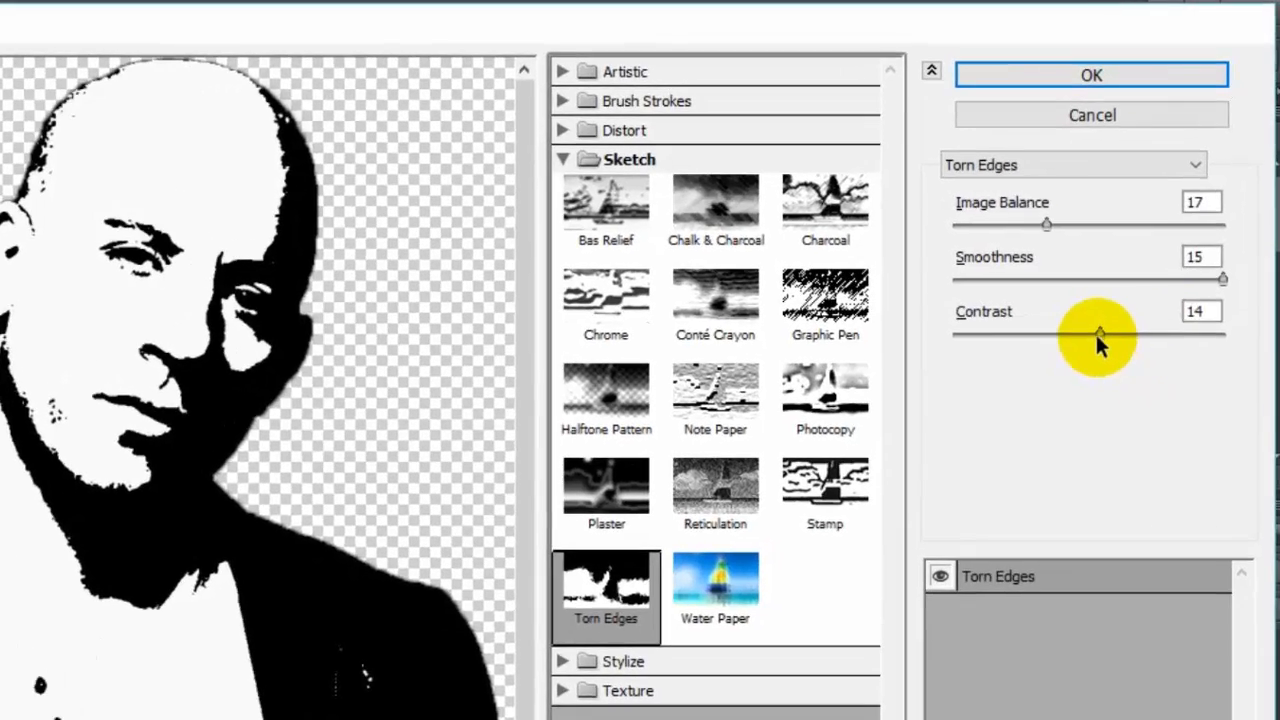
click(1099, 335)
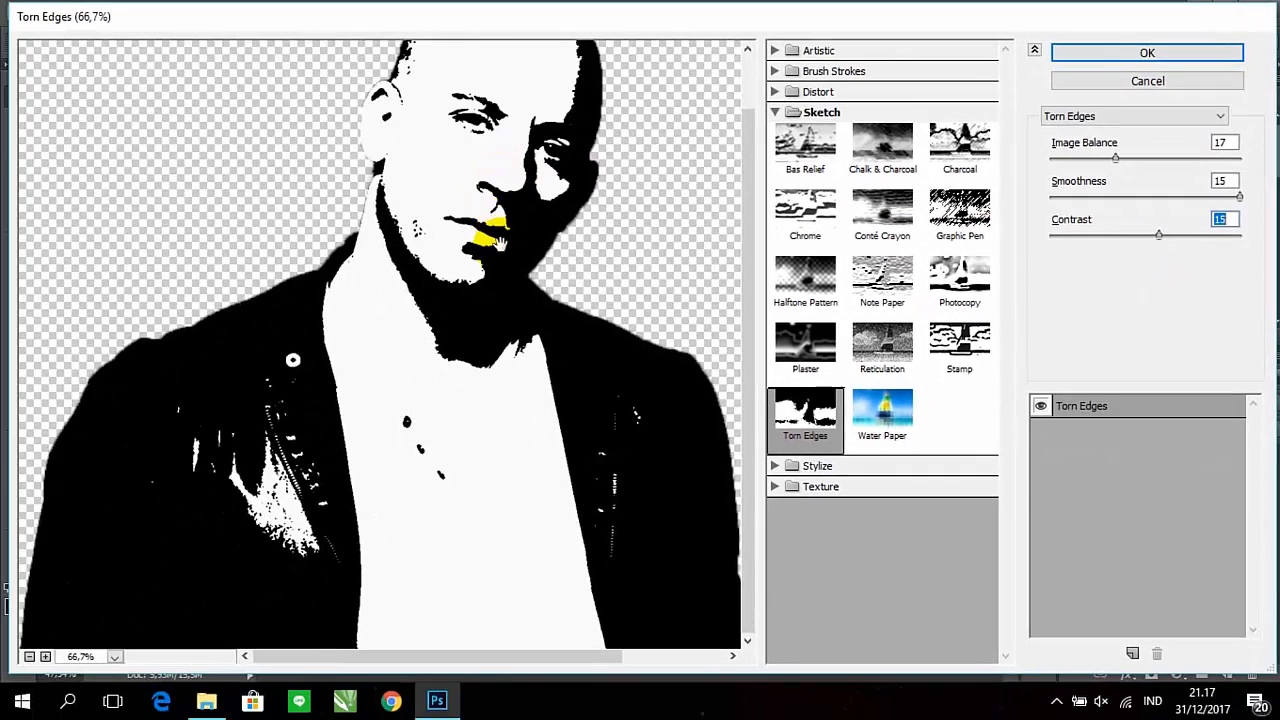
scroll(501, 245, up, 2)
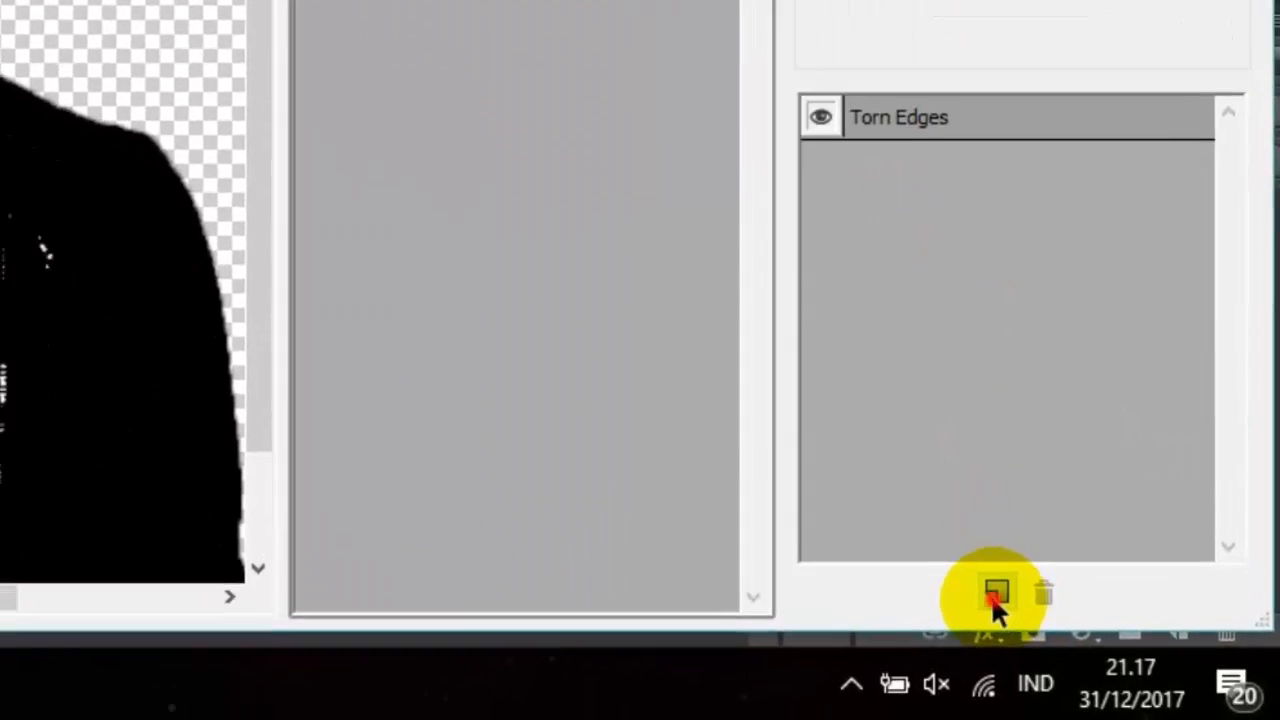
Add a Cutout effect above Torn Edges with 4 levels, edge simplicity 4 and edge fidelity 2, and apply the filters
click(995, 594)
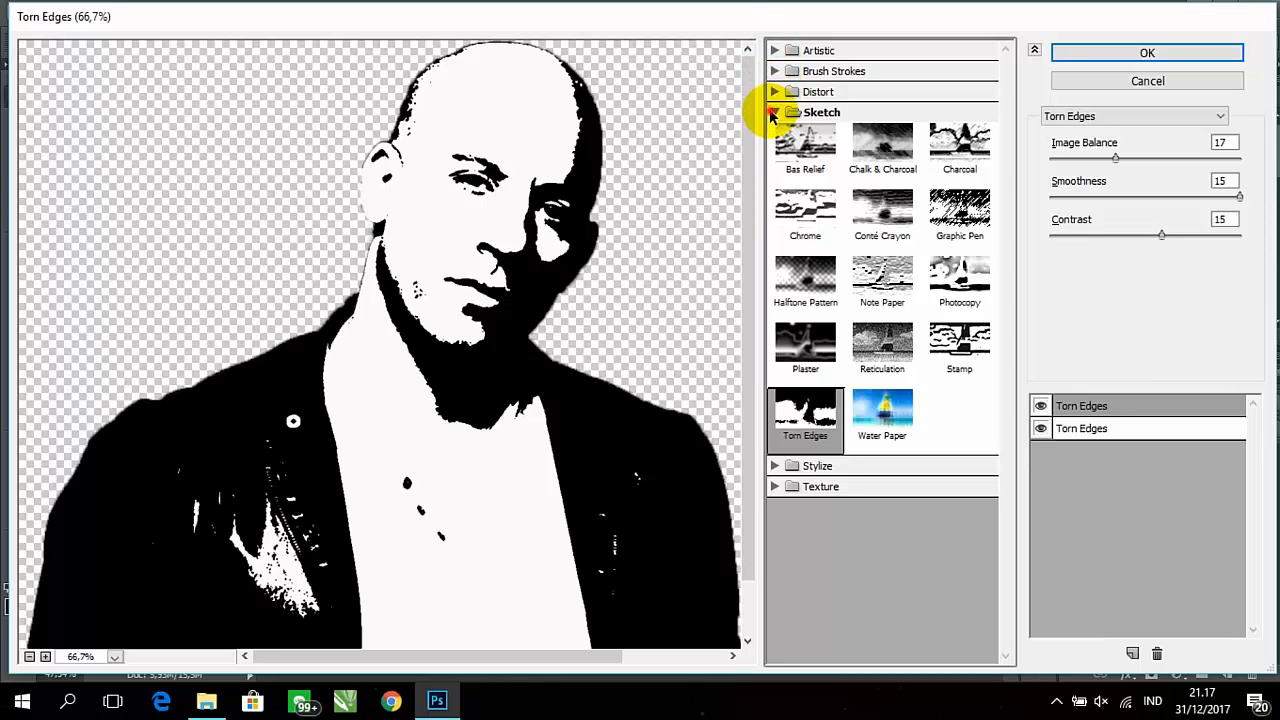
click(773, 112)
click(775, 51)
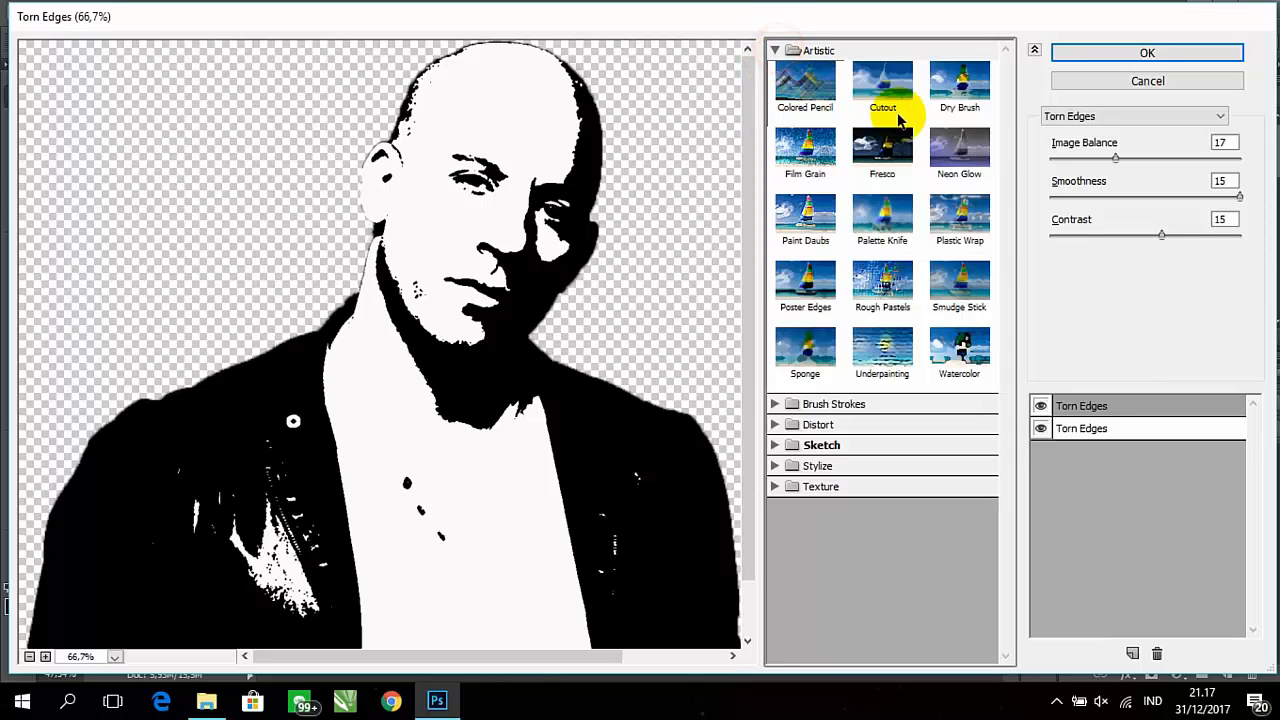
click(897, 95)
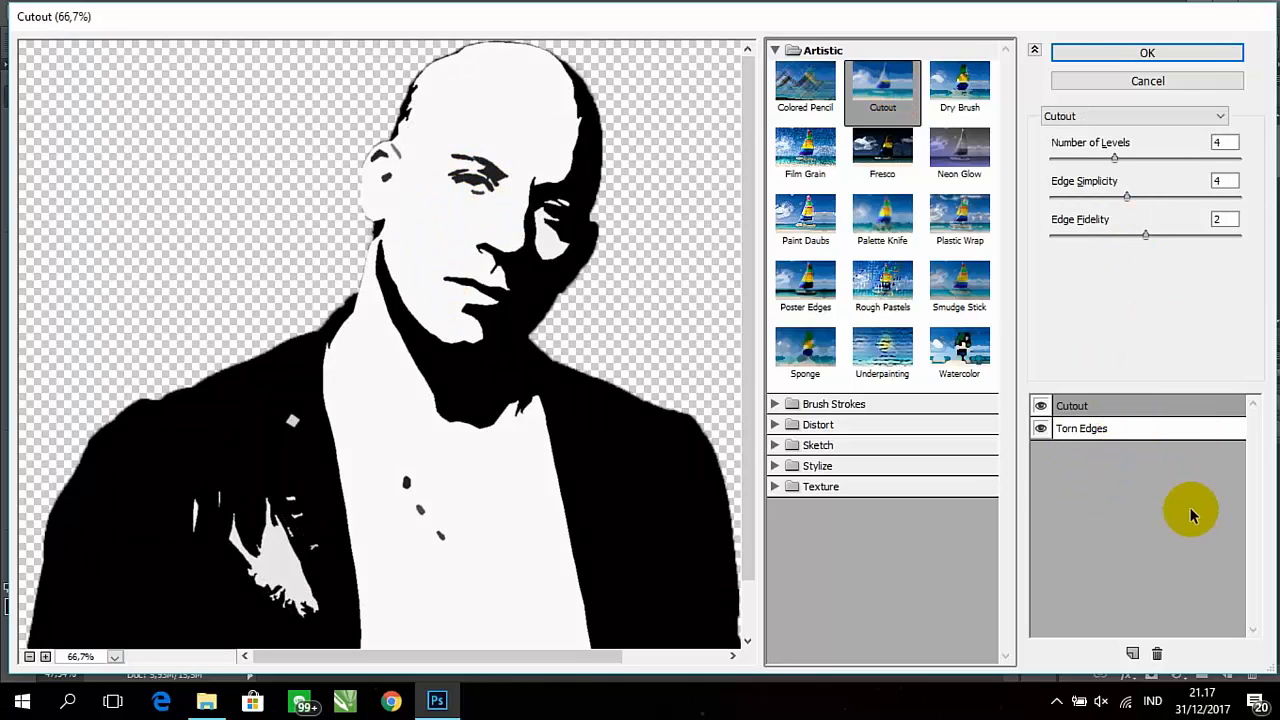
click(1160, 55)
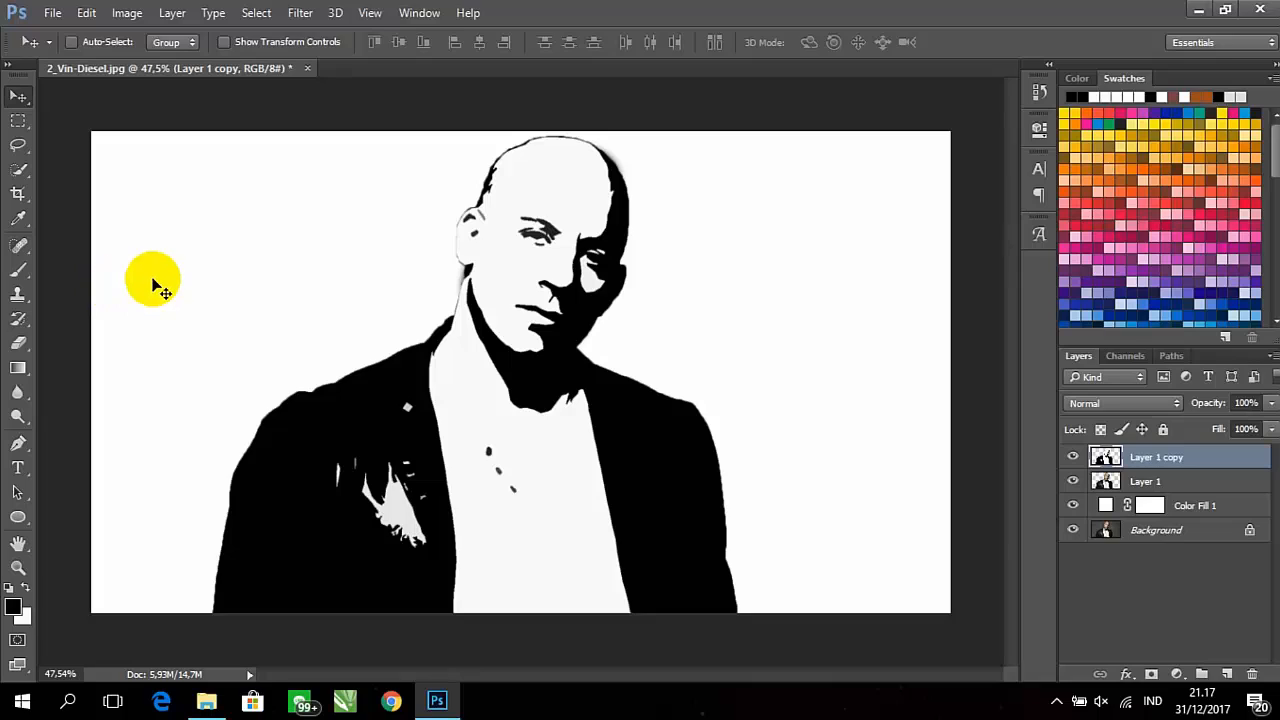
Take the Brush tool, set its size to 30 px and check the eye details up close
click(18, 271)
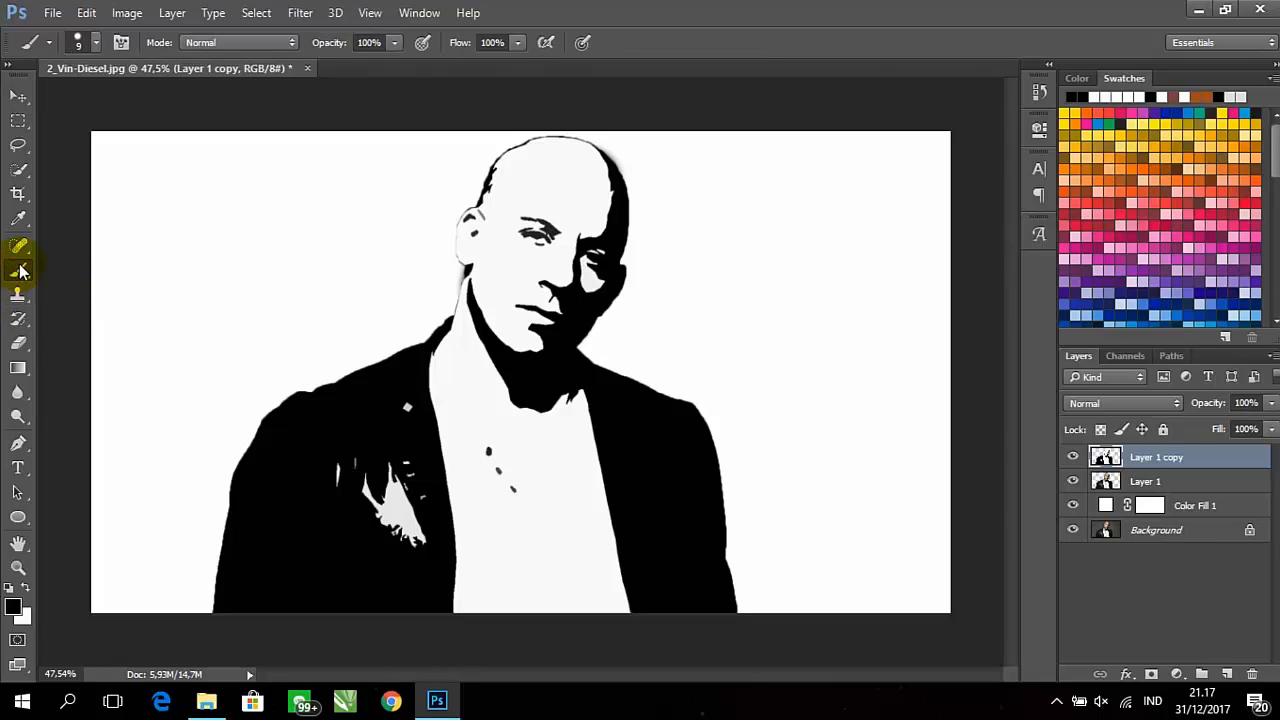
click(100, 41)
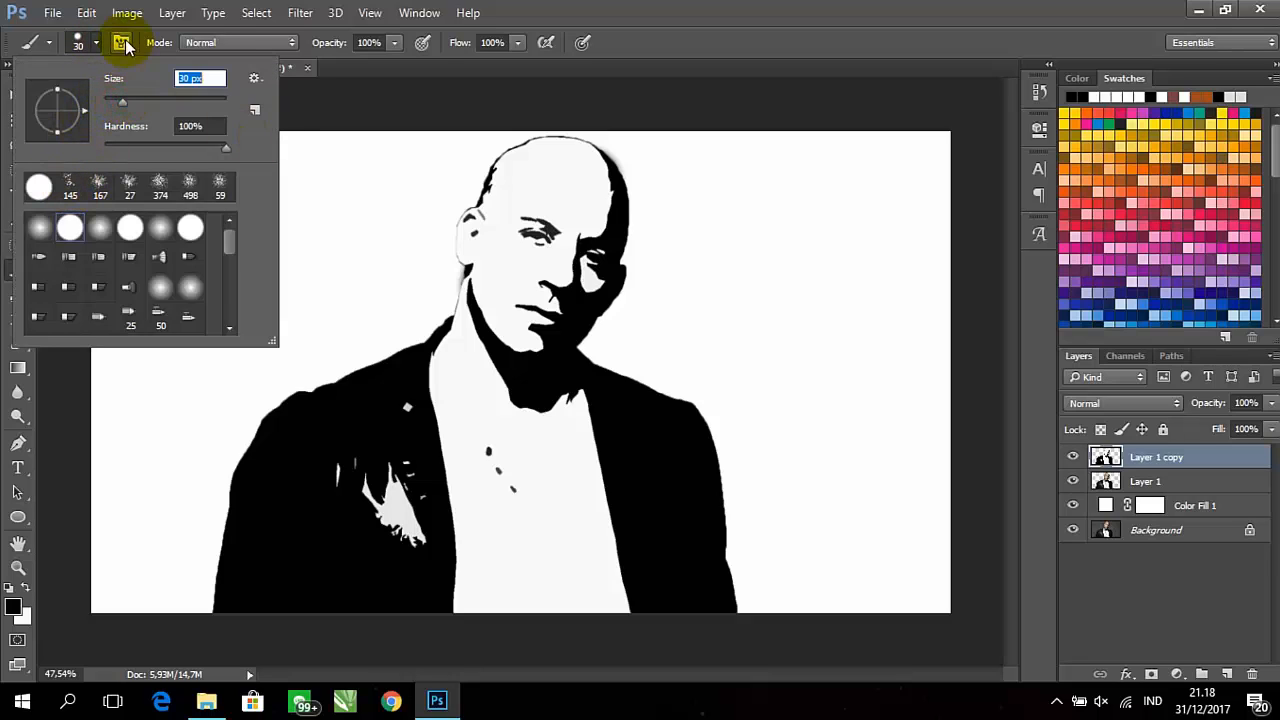
click(91, 43)
alt+scroll(510, 233, up, 5)
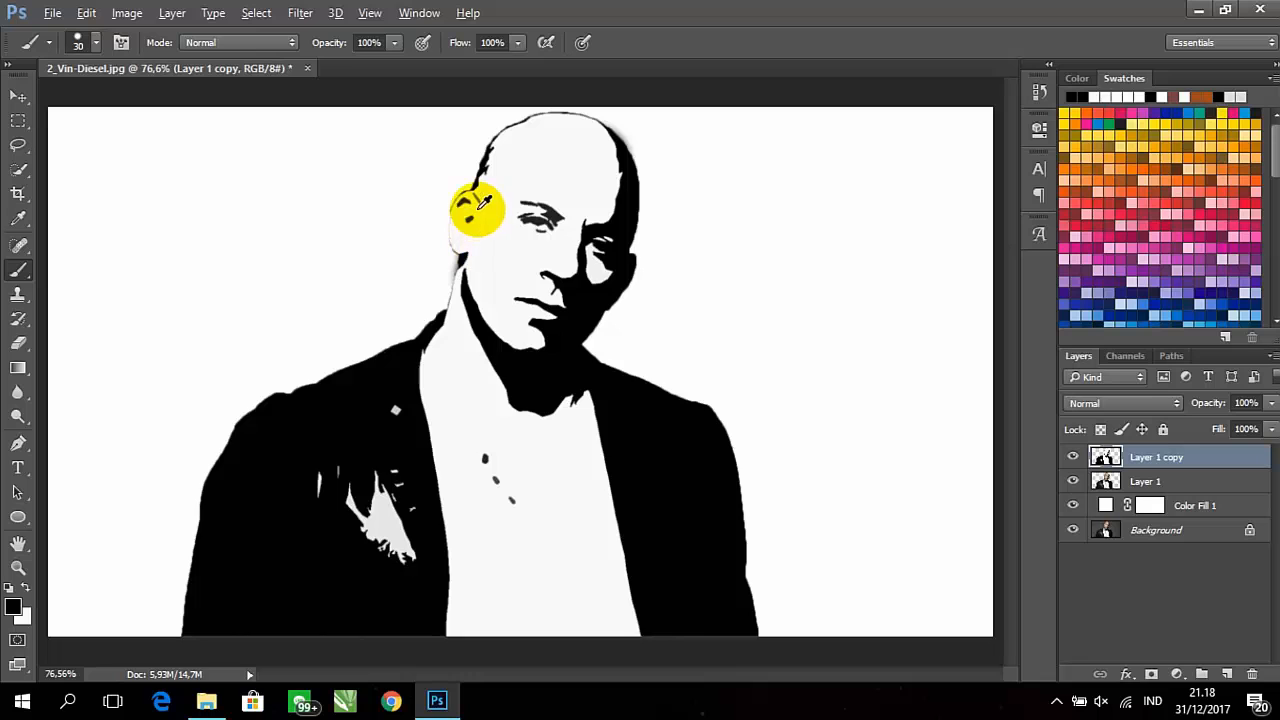
alt+scroll(490, 220, up, 8)
alt+scroll(614, 229, up, 4)
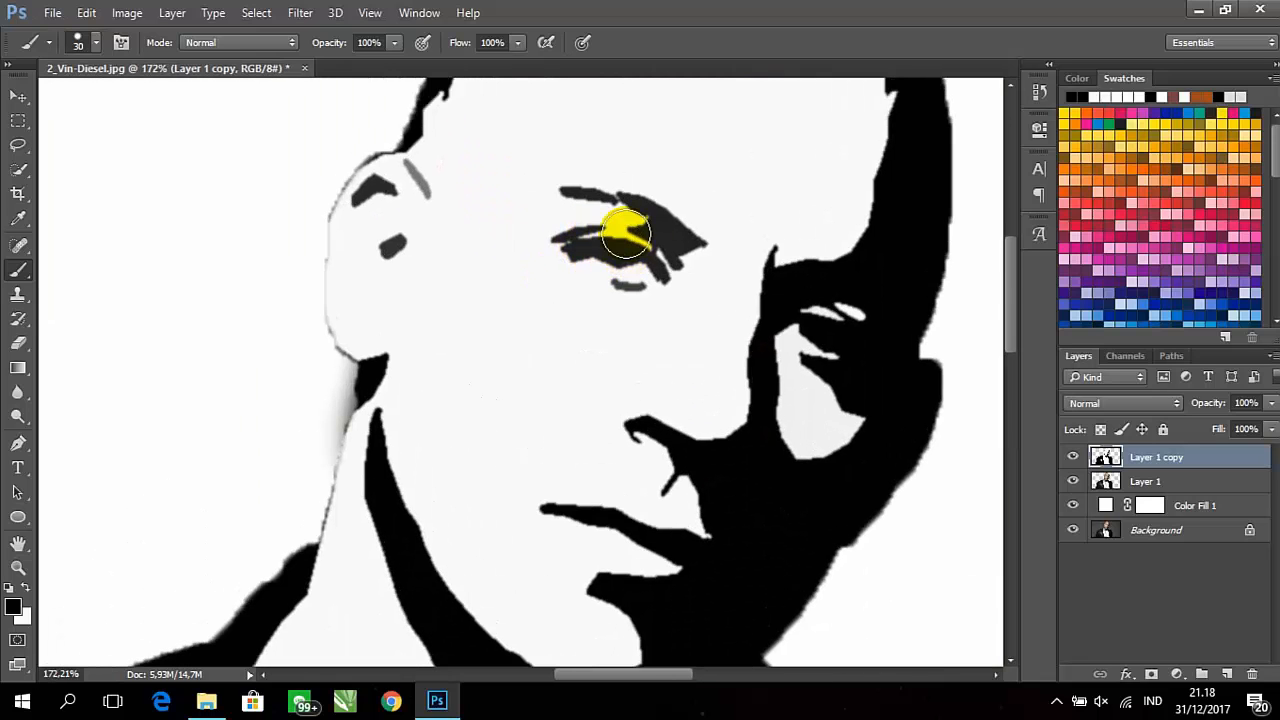
drag(591, 266, 558, 270)
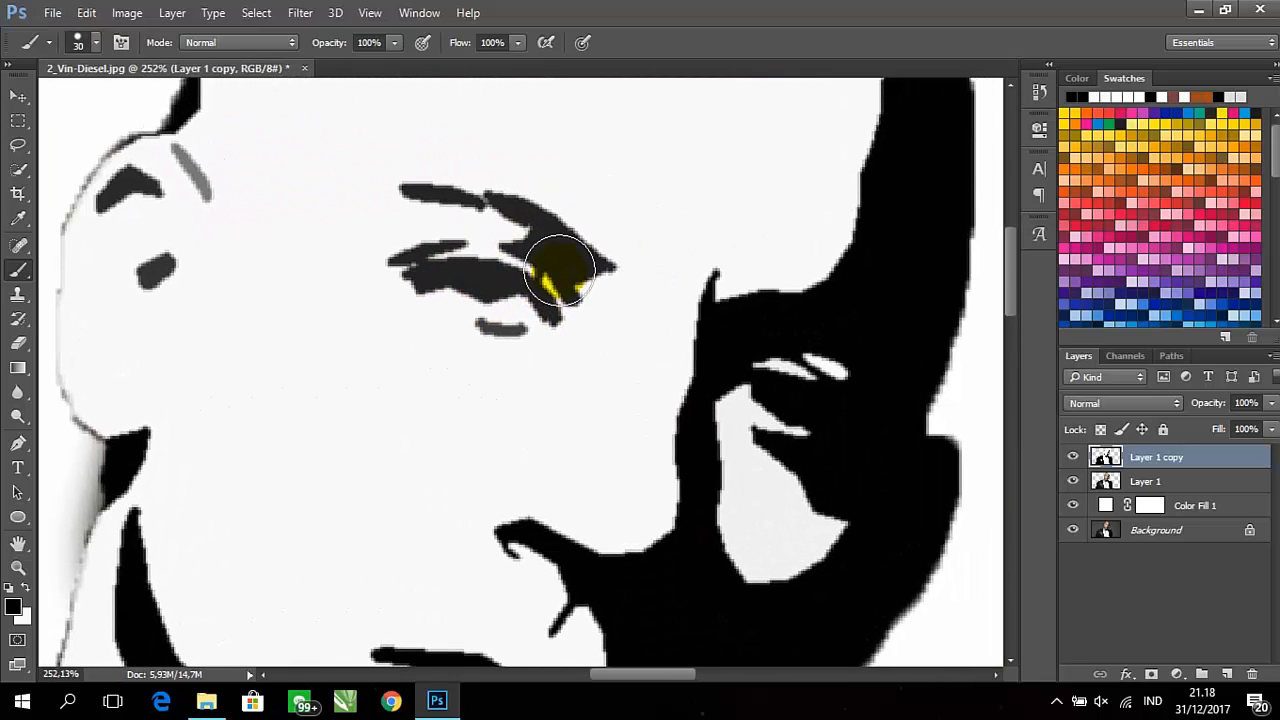
alt+scroll(558, 270, down, 8)
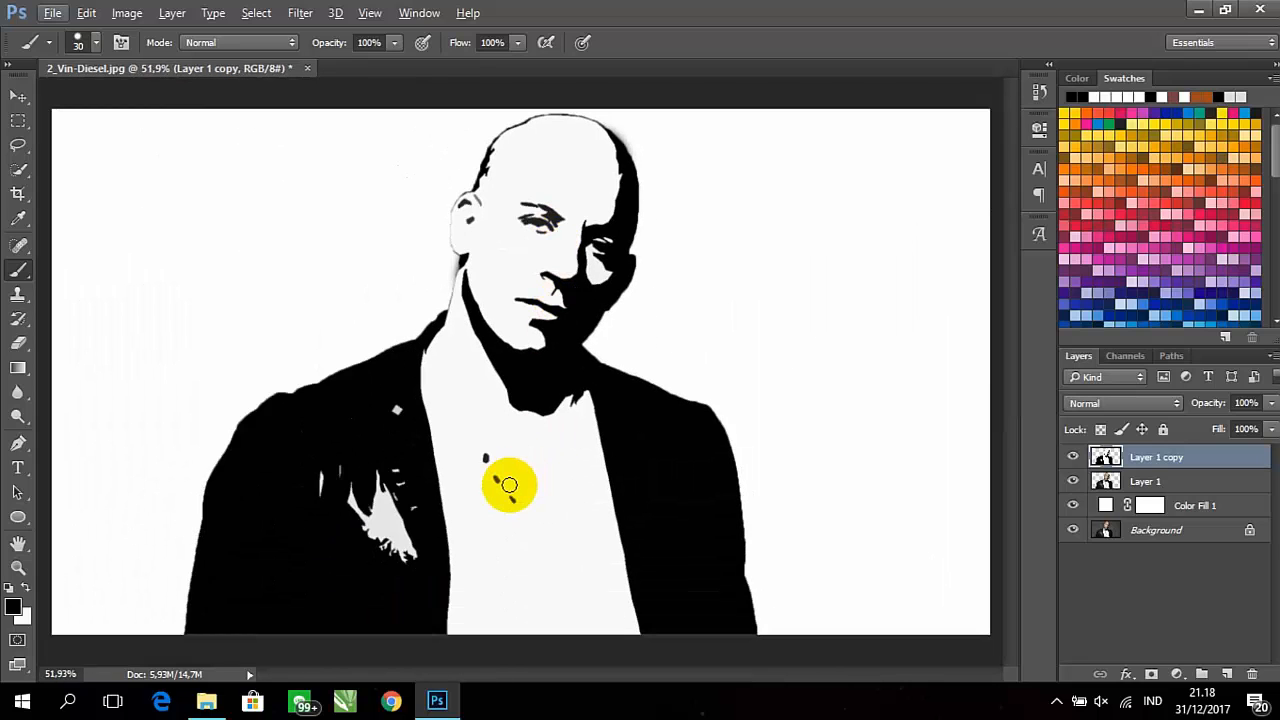
Set the foreground colour to off-white f8f8f8 by sampling the shirt
click(26, 586)
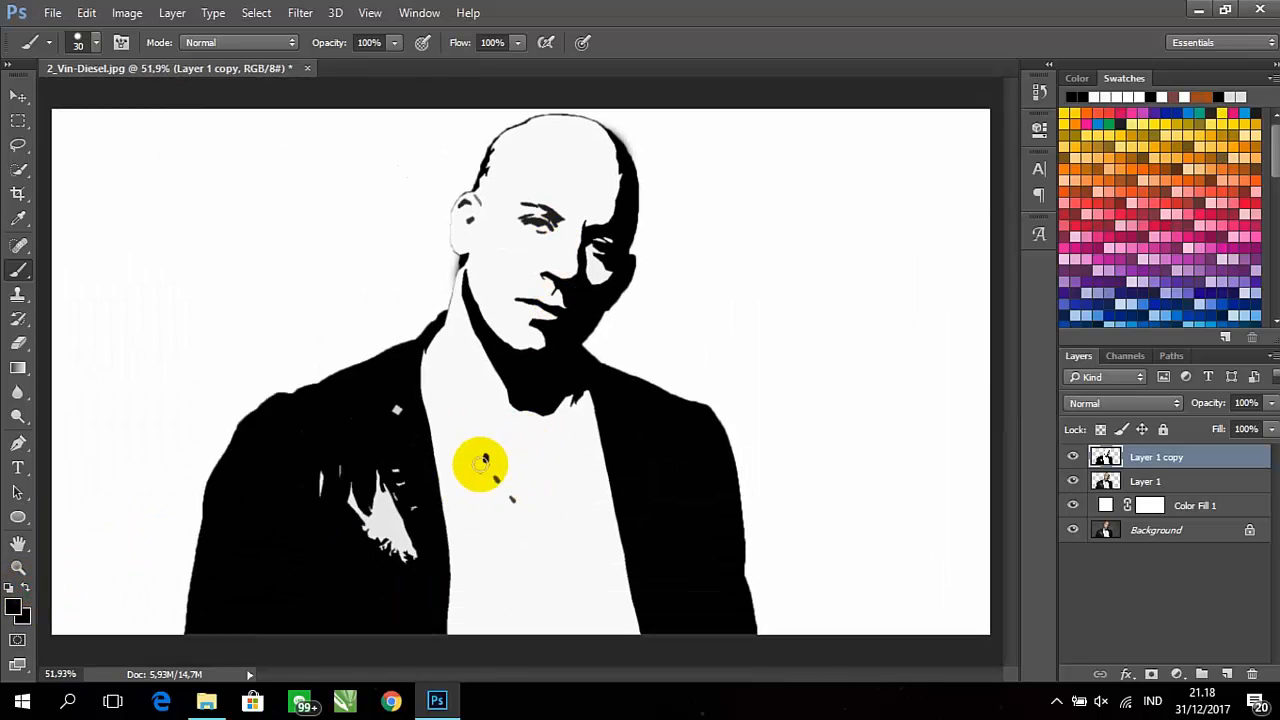
click(13, 604)
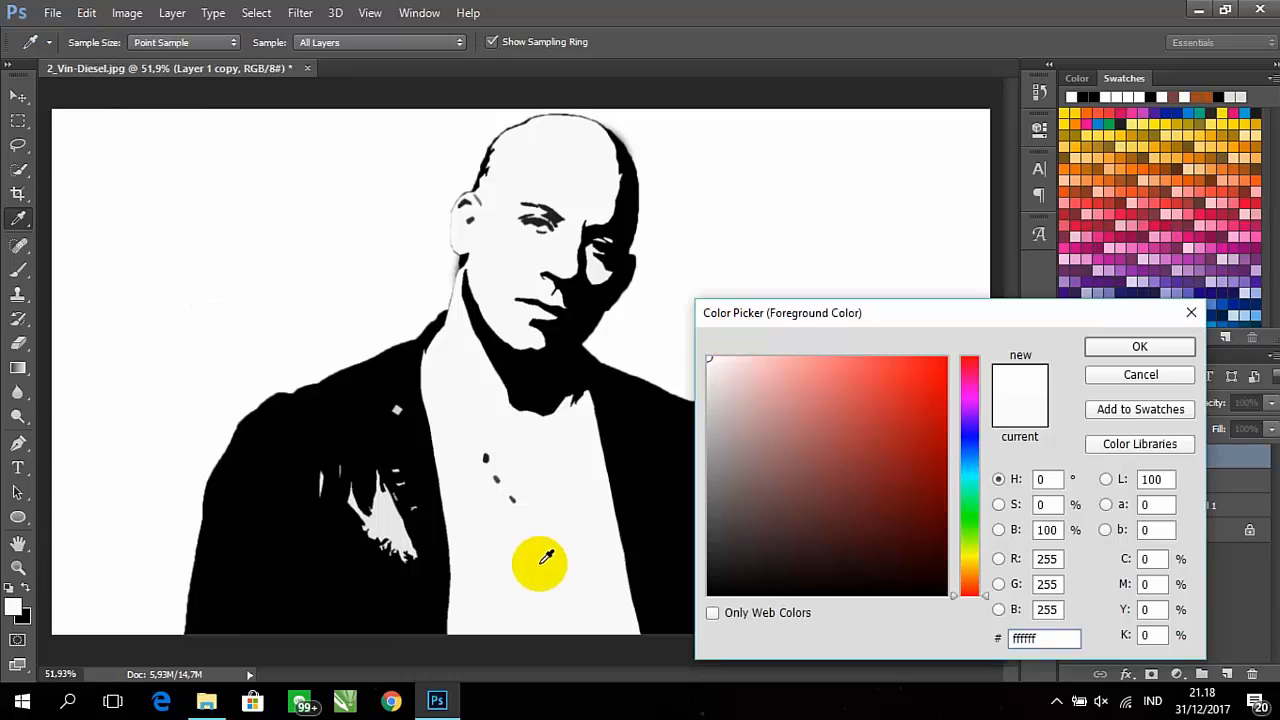
click(543, 557)
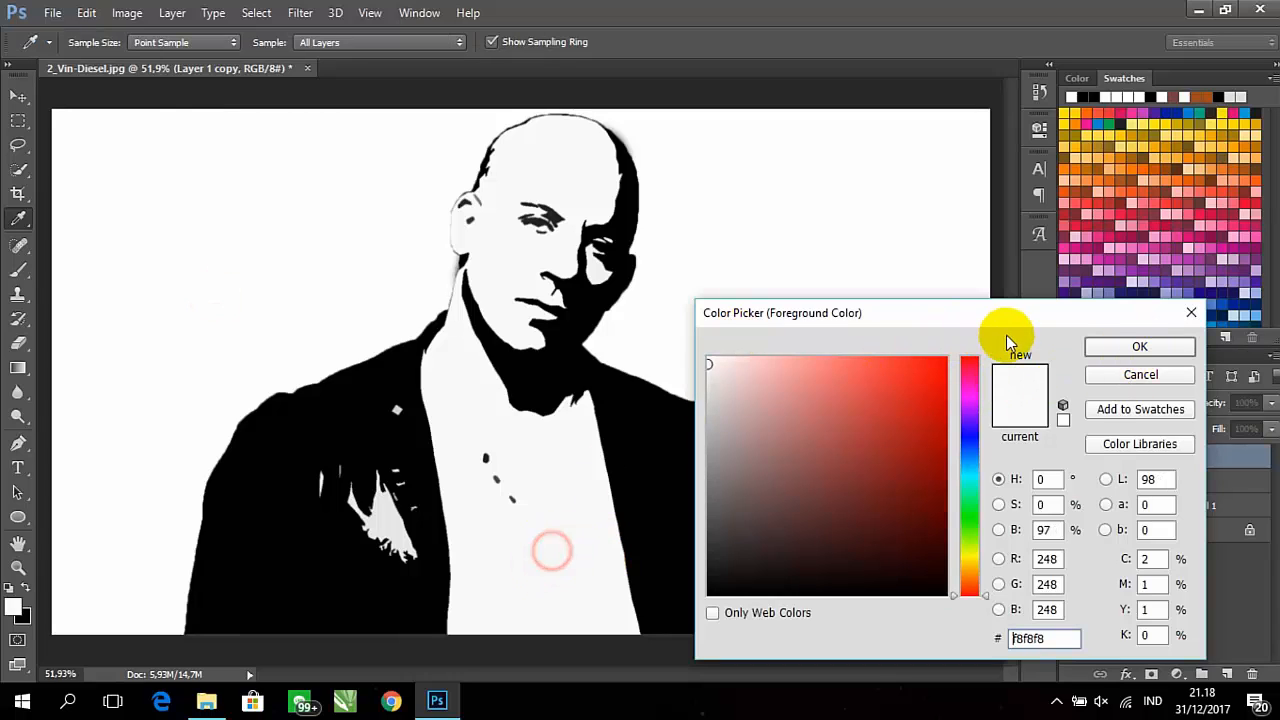
click(1135, 346)
Paint over the small dark spots on the shirt with a 60 px brush in the sampled off-white
key(b)
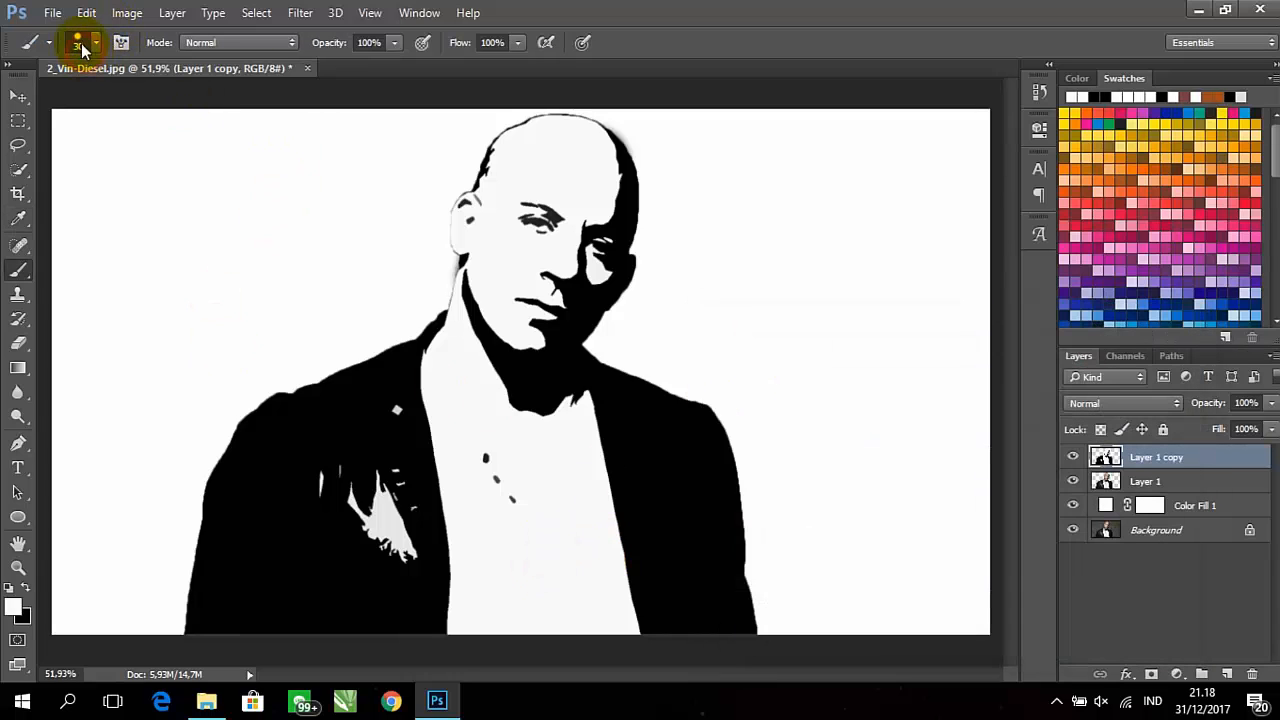
click(95, 43)
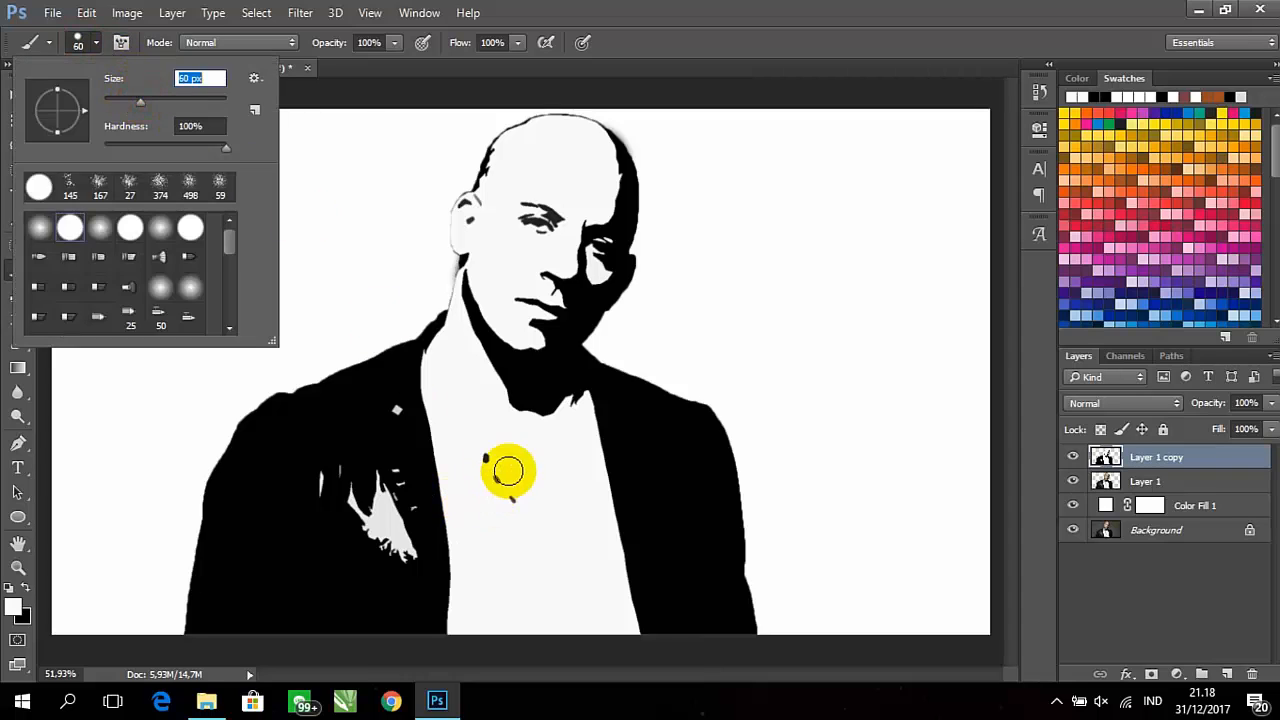
click(480, 449)
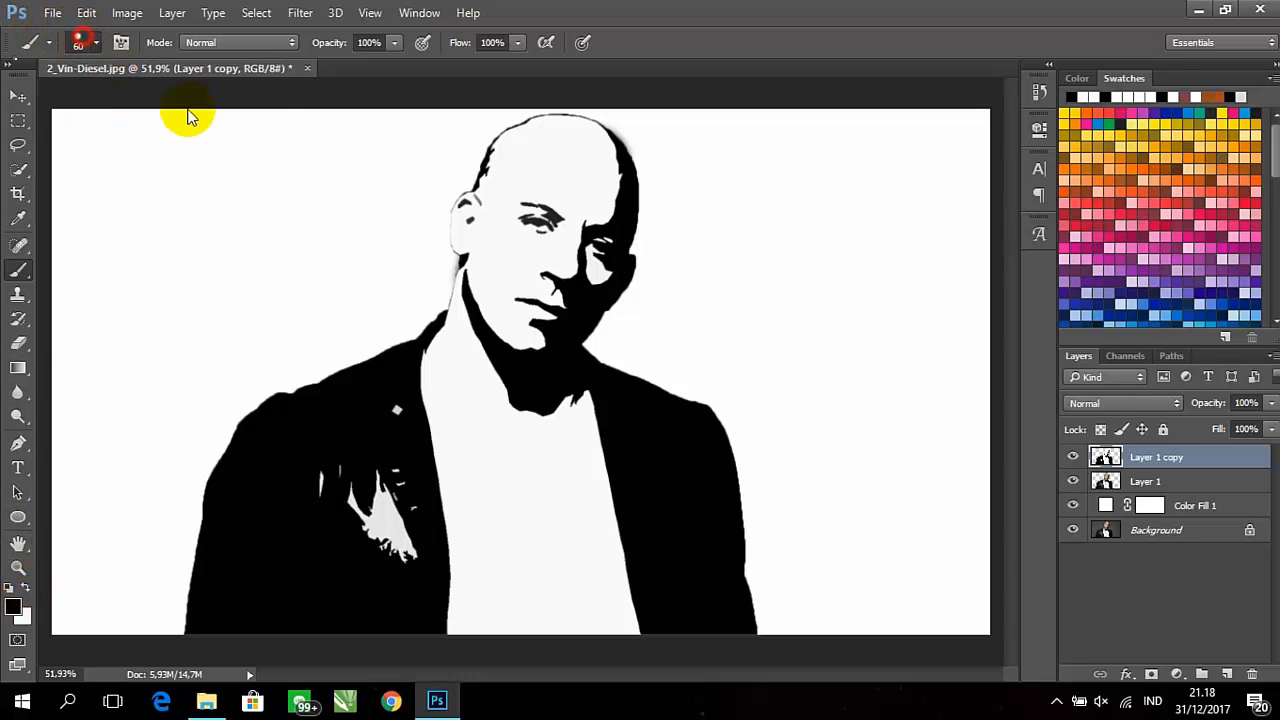
Paint over the light patches on the jacket in black with an 88 px brush
click(78, 42)
click(98, 46)
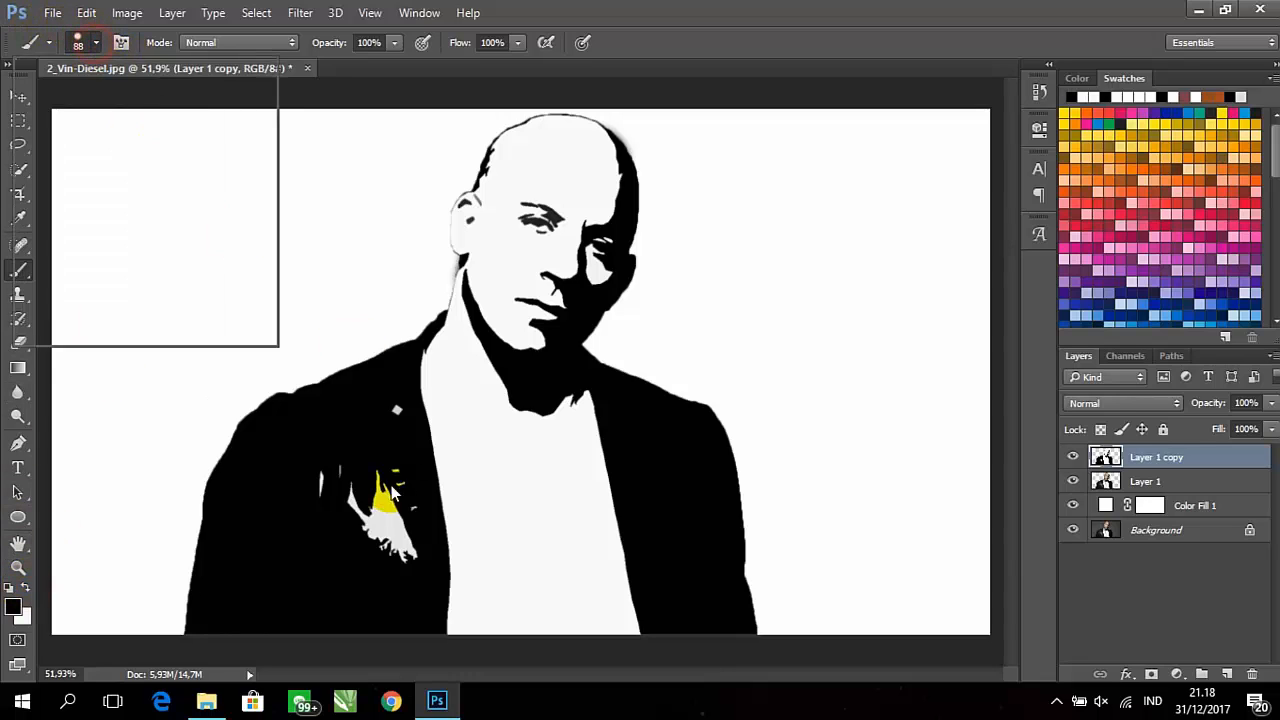
mouse_move(374, 480)
mouse_down()
mouse_move(377, 466)
mouse_move(387, 494)
mouse_up()
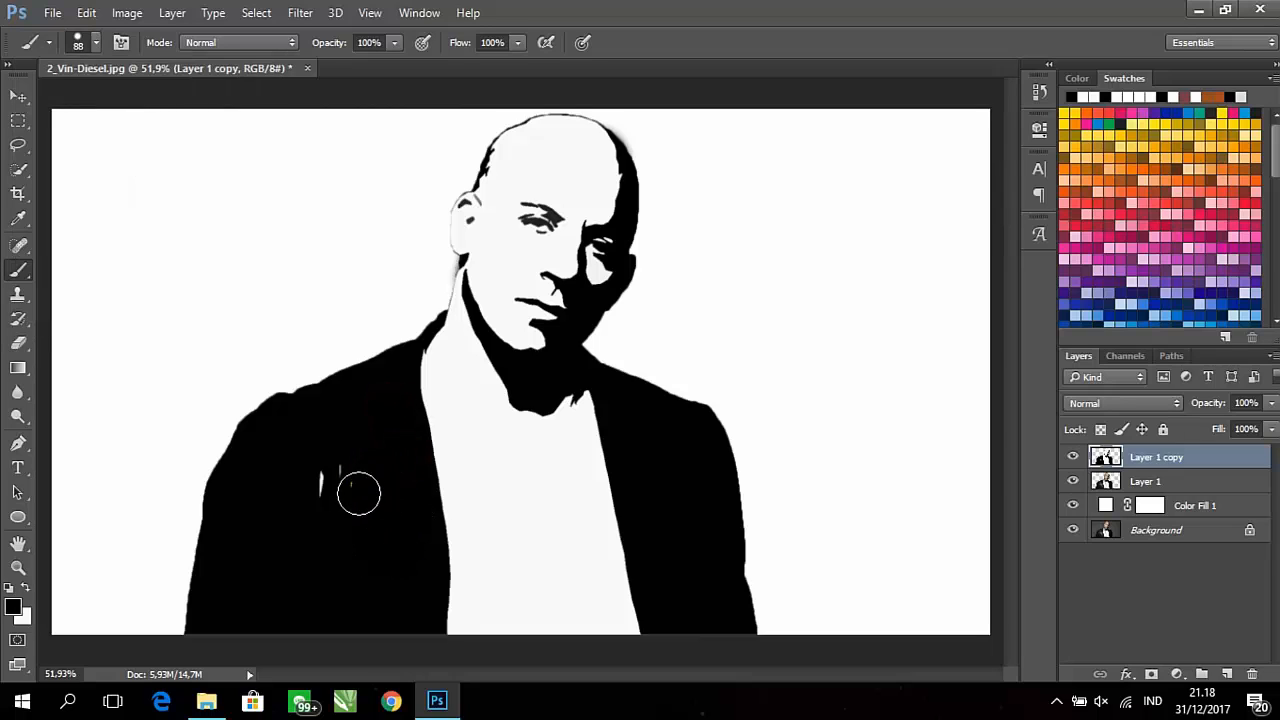
drag(362, 482, 340, 480)
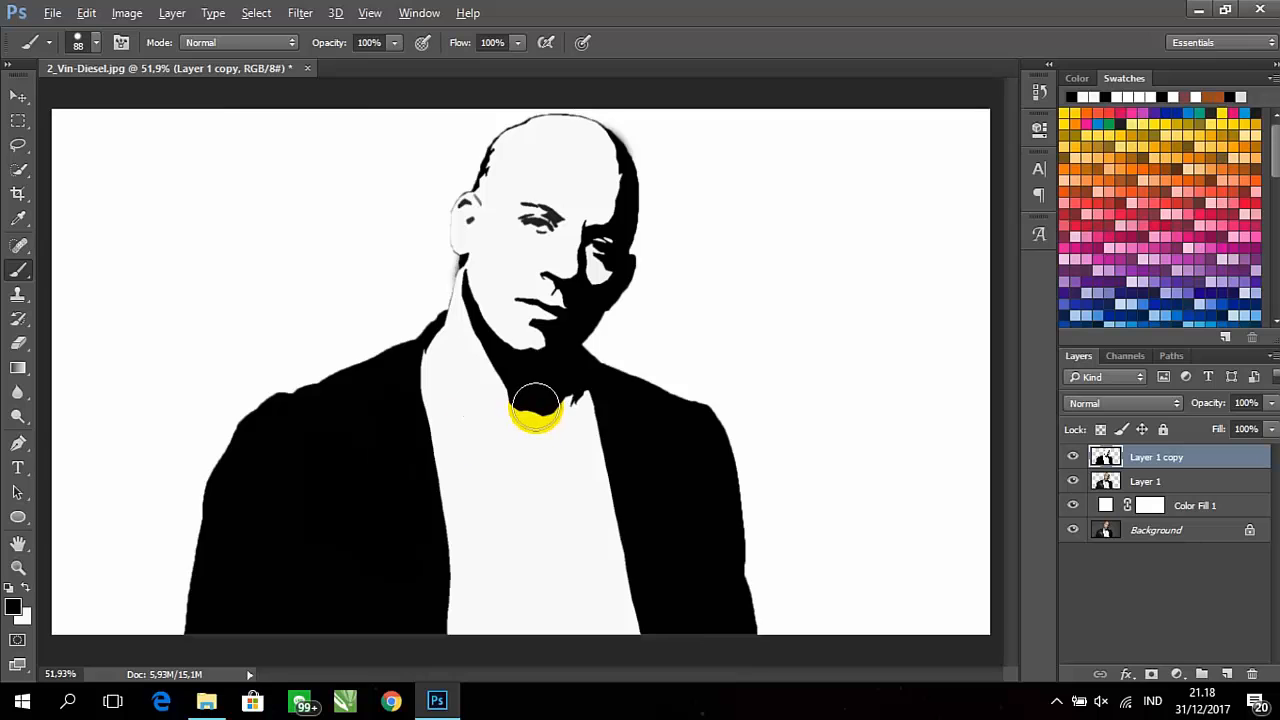
Switch to the Quick Selection tool for close-up work on the fully lit eye
scroll(536, 407, up, 3)
scroll(537, 371, up, 1)
scroll(537, 371, up, 1)
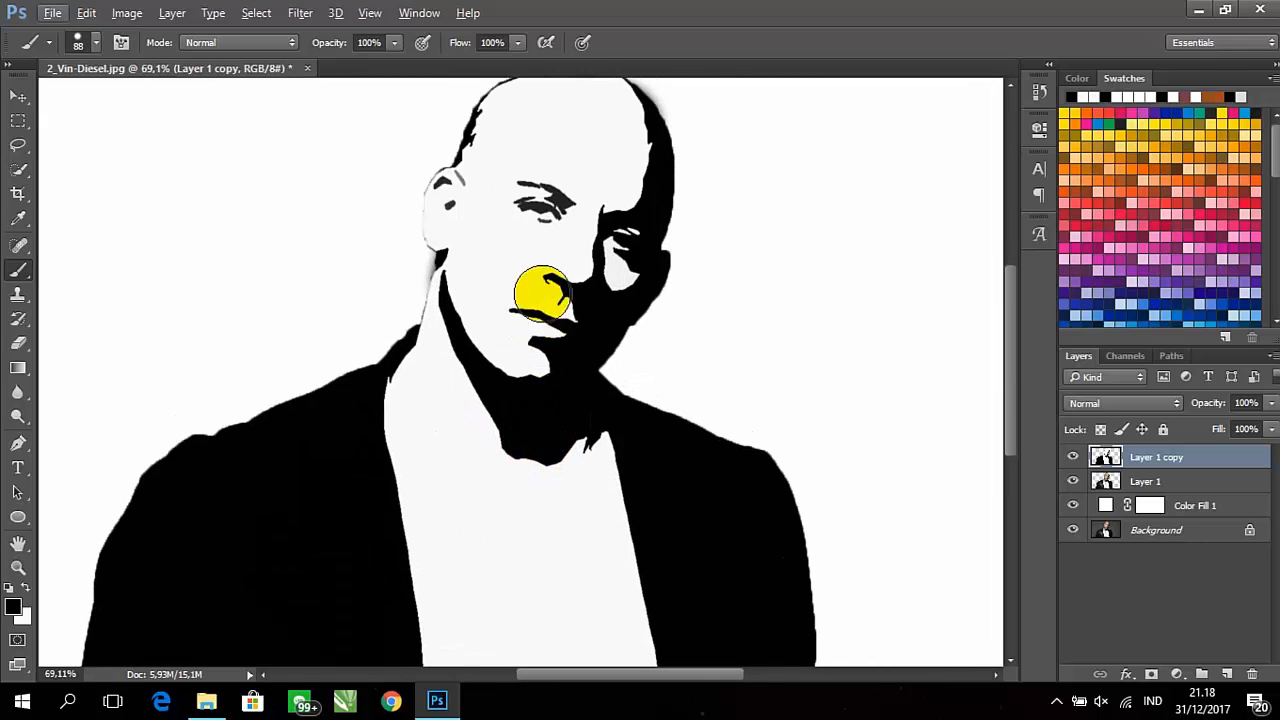
scroll(564, 229, up, 5)
scroll(568, 188, up, 8)
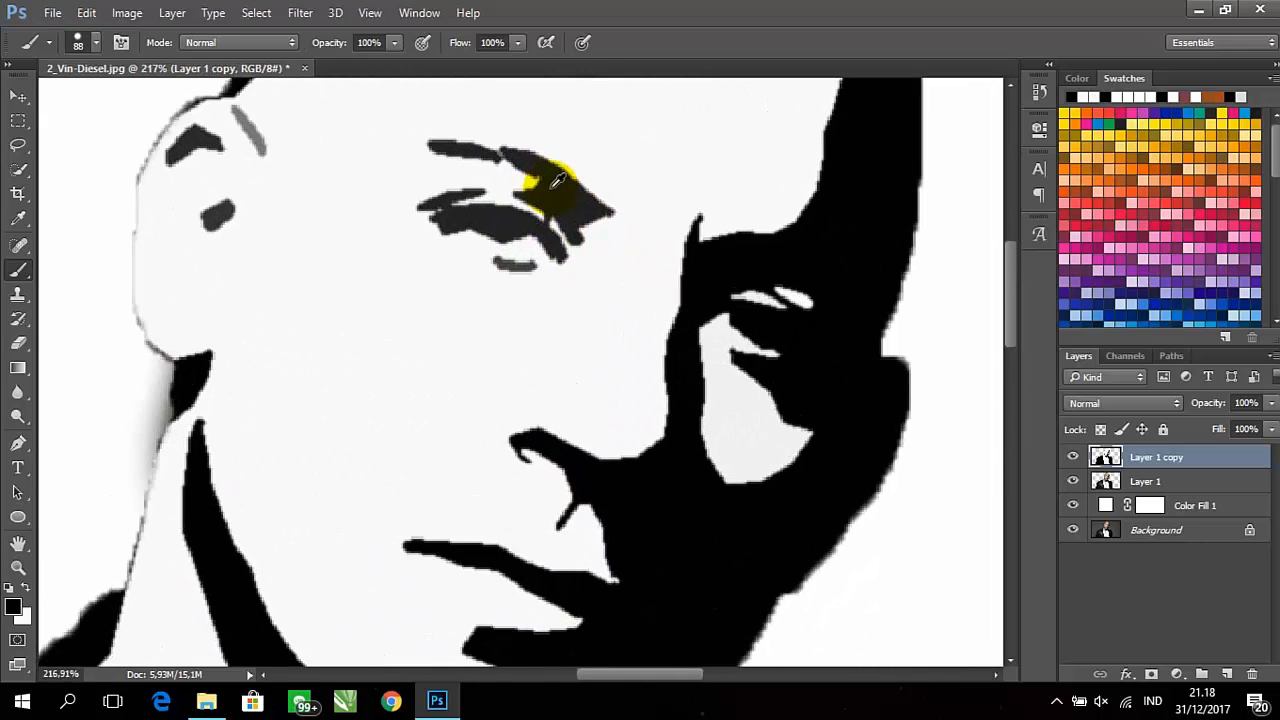
click(8, 180)
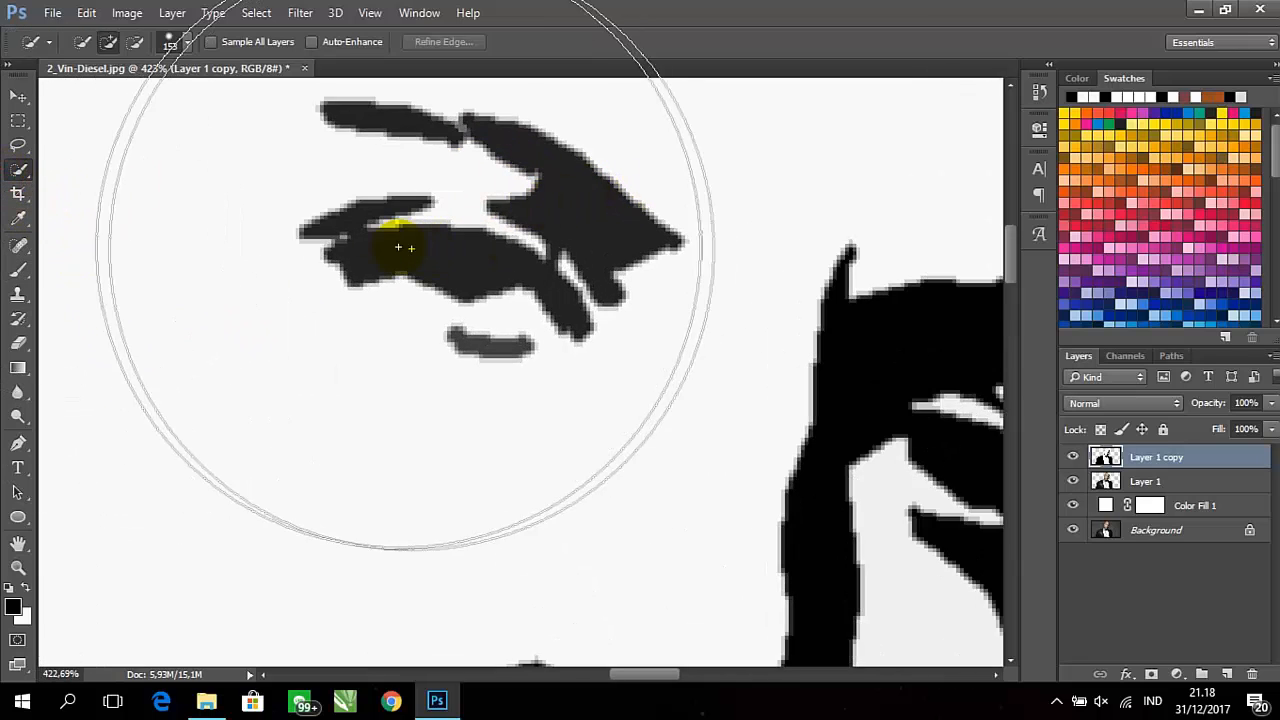
Try to select the dark grey eye shape with a 28 px Quick Selection brush
click(168, 42)
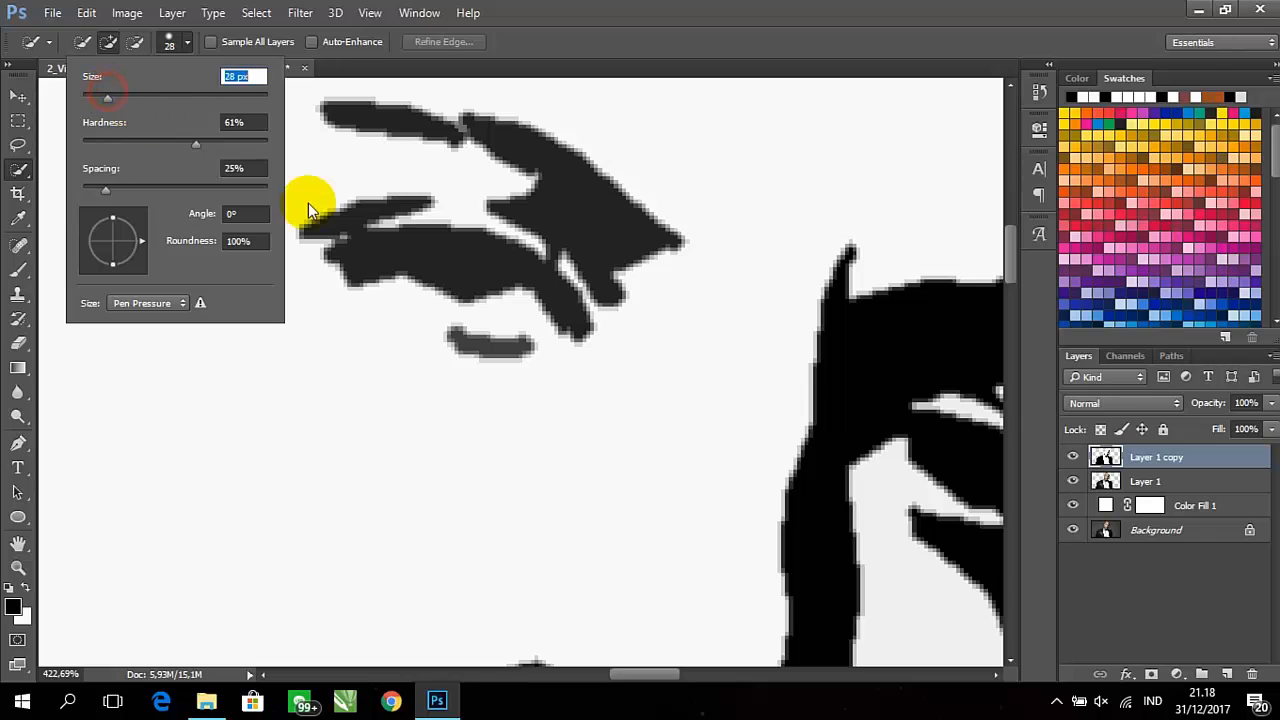
mouse_move(423, 277)
mouse_down()
mouse_move(443, 271)
mouse_move(471, 209)
mouse_move(450, 232)
mouse_up()
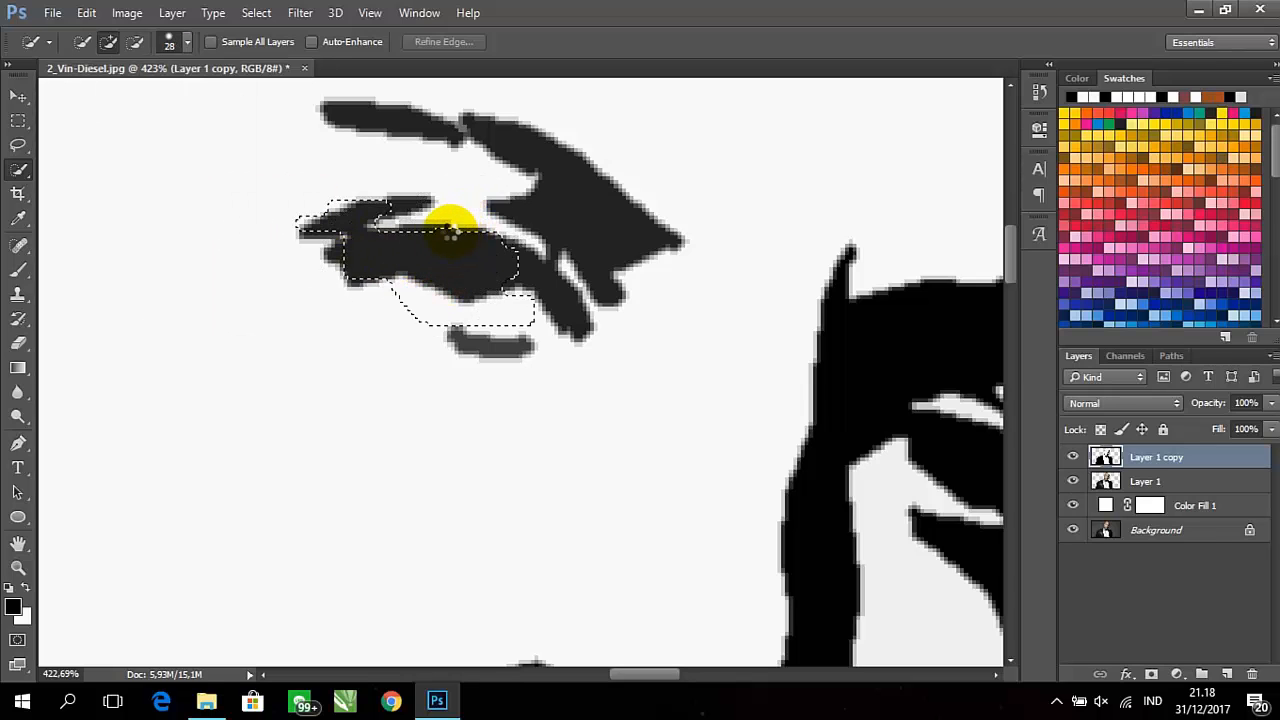
scroll(451, 230, up, 3)
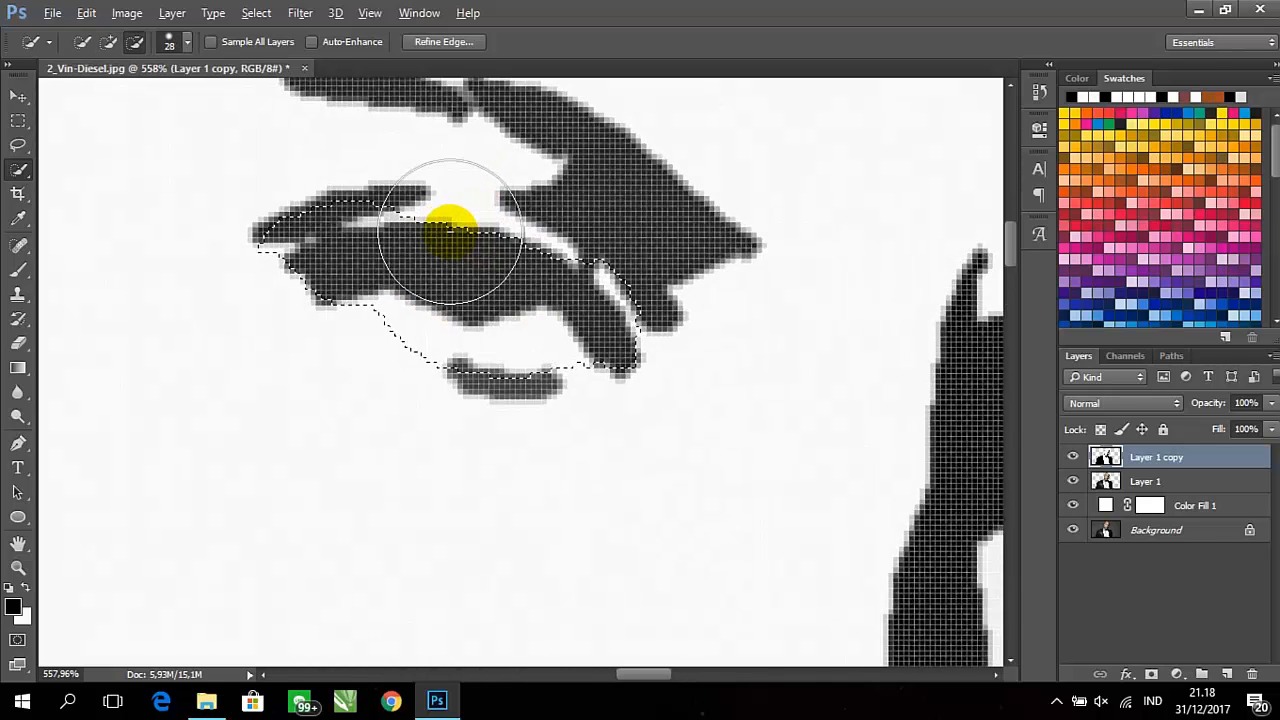
drag(470, 234, 466, 277)
key(ctrl+d)
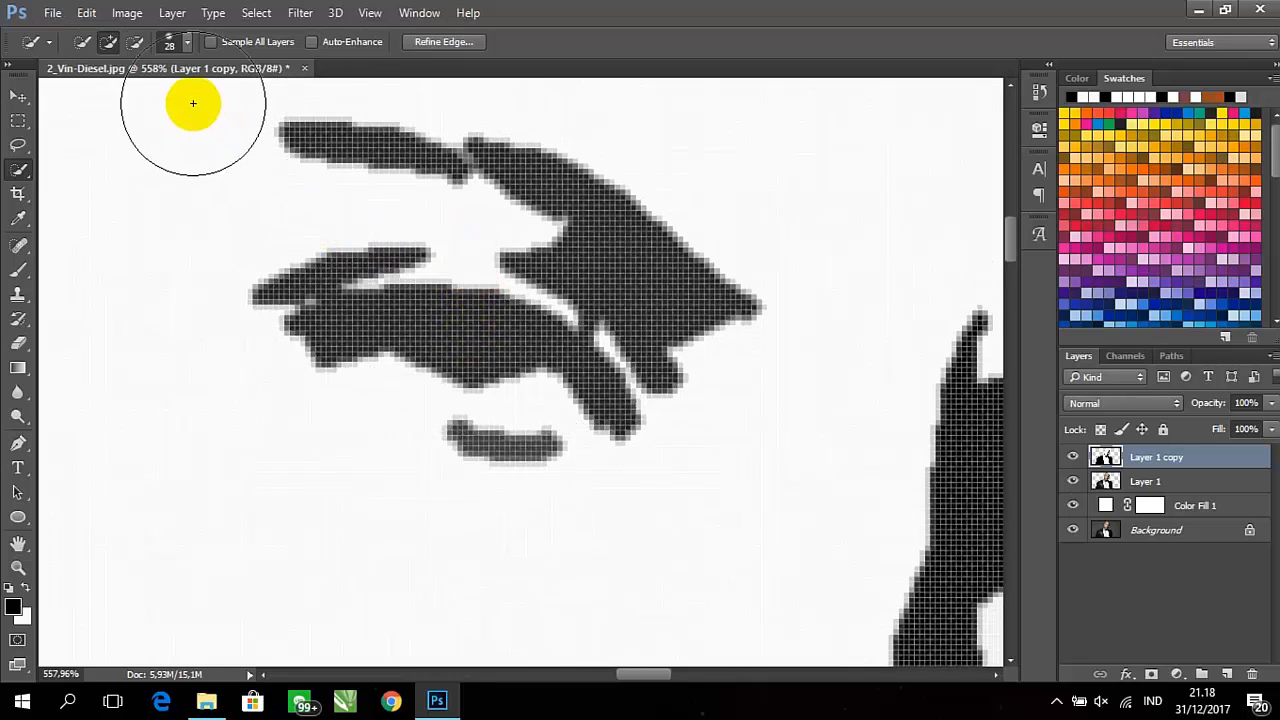
Select the dark grey eye shape and its upper eyelid line with a 15 px Quick Selection brush
click(168, 45)
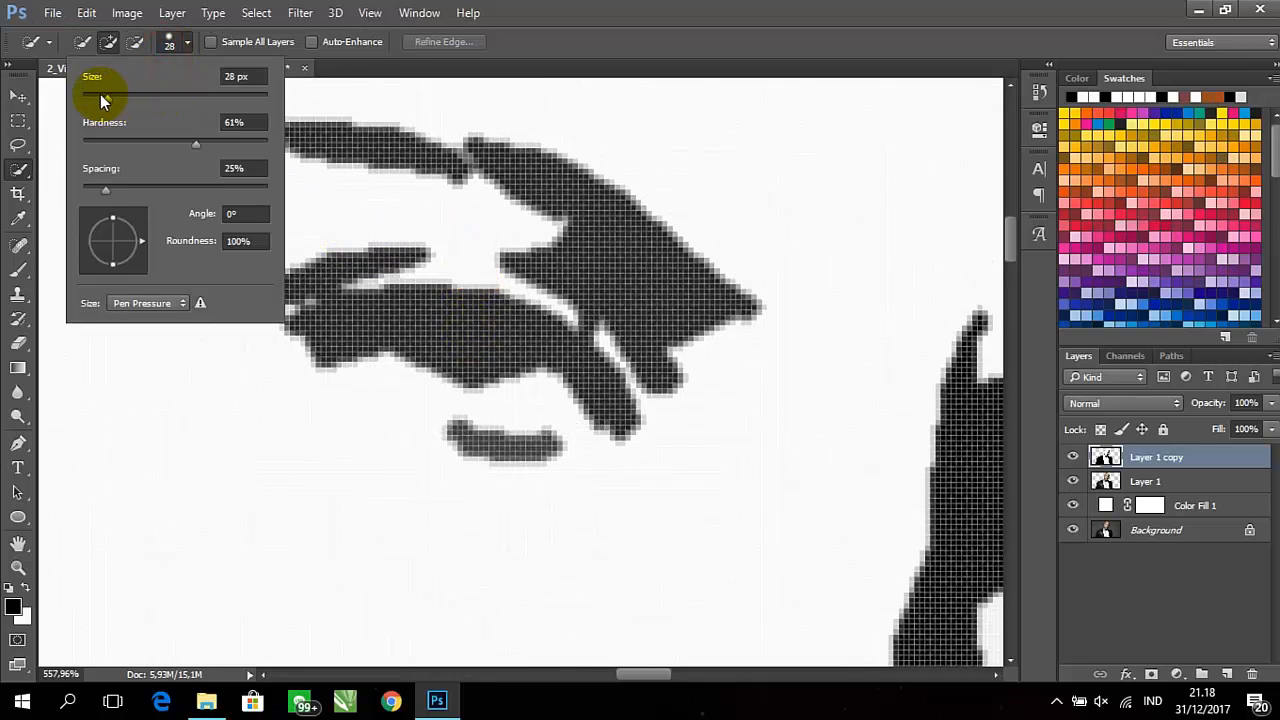
click(97, 96)
click(430, 329)
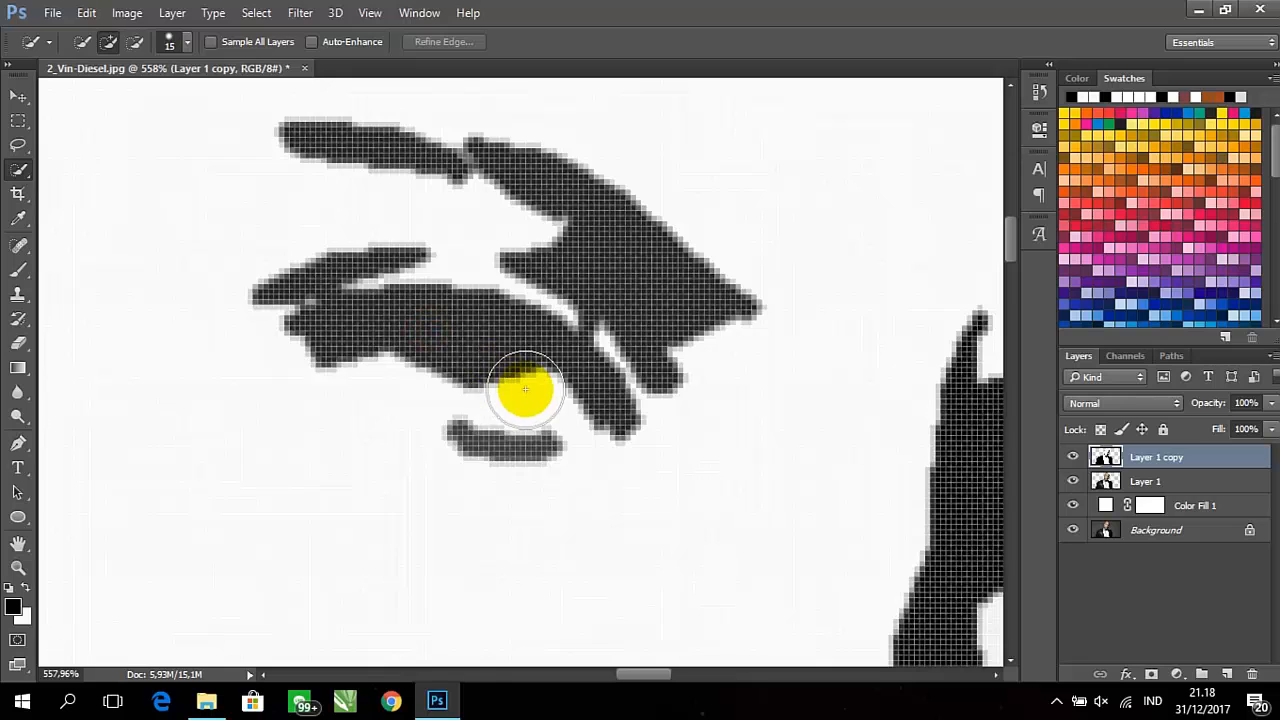
mouse_move(525, 388)
mouse_down()
mouse_move(596, 415)
mouse_move(333, 319)
mouse_move(358, 312)
mouse_move(348, 293)
mouse_move(289, 285)
mouse_move(357, 265)
mouse_up()
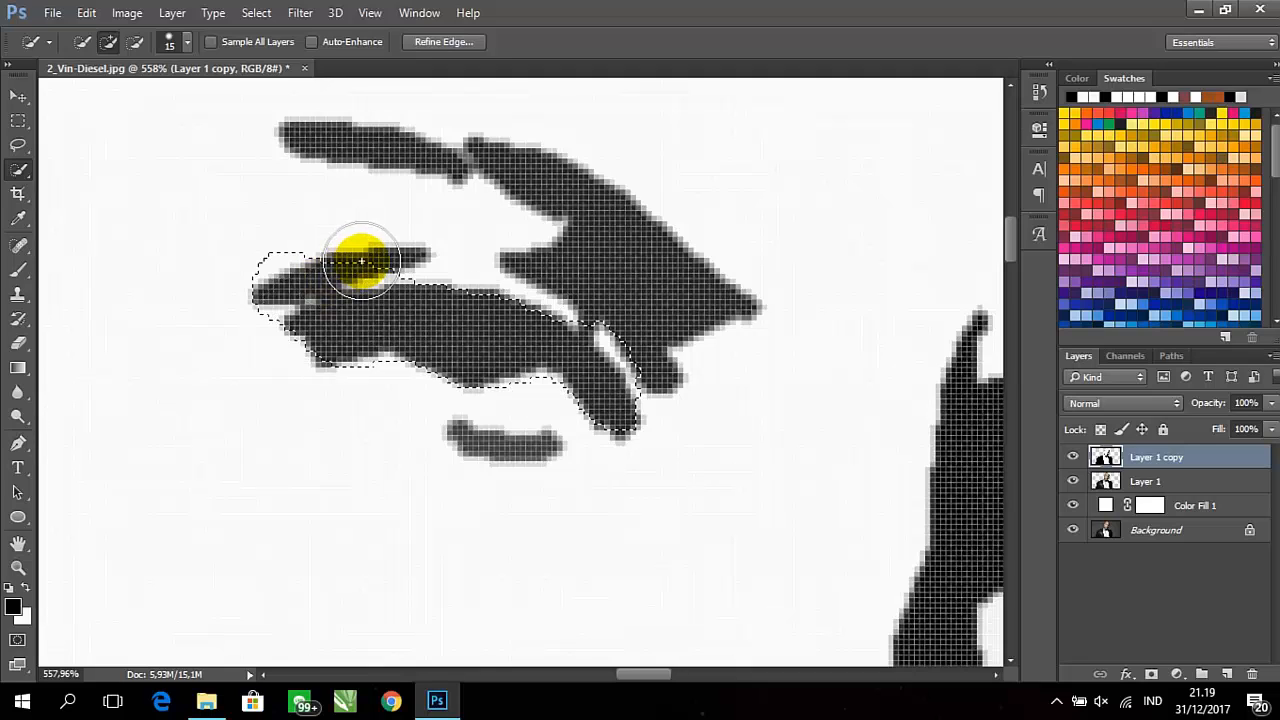
click(366, 261)
click(342, 310)
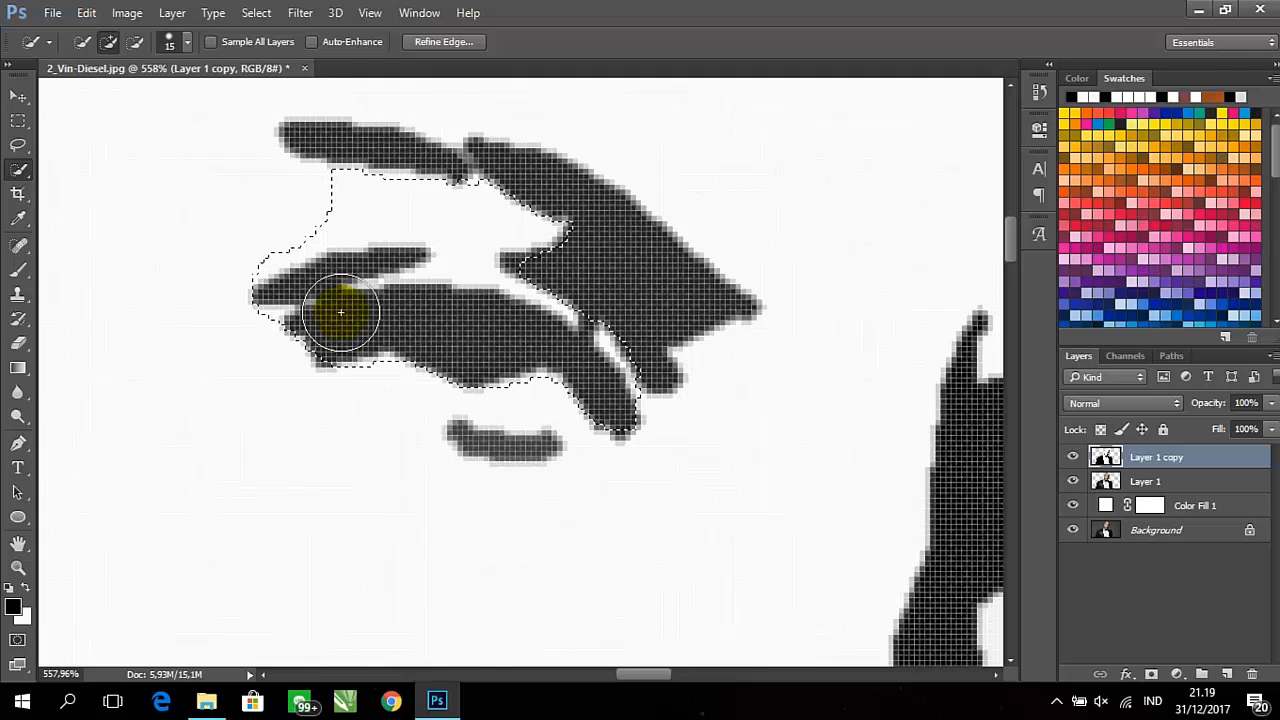
key(ctrl+z)
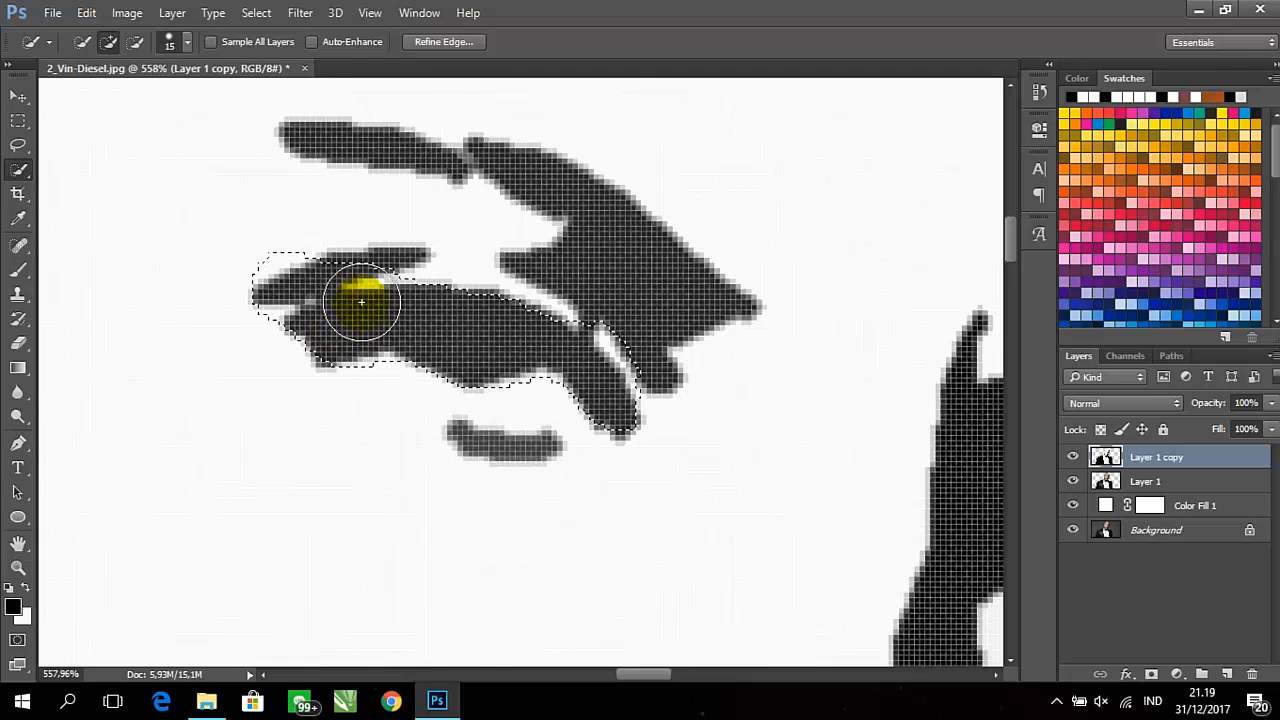
mouse_move(374, 302)
mouse_down()
mouse_move(393, 318)
mouse_move(394, 286)
mouse_move(397, 327)
mouse_move(400, 277)
mouse_move(408, 287)
mouse_up()
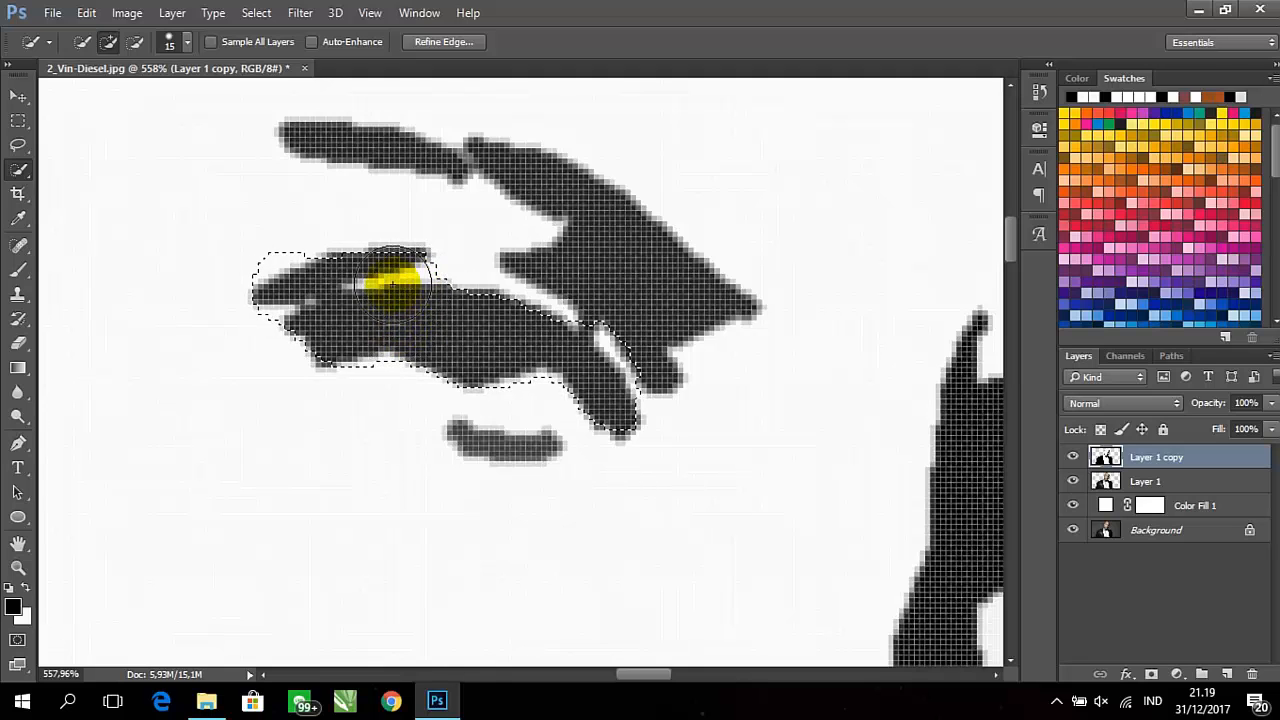
Subtract the surplus light areas around the eye shape from the selection and switch to the Brush tool
click(134, 42)
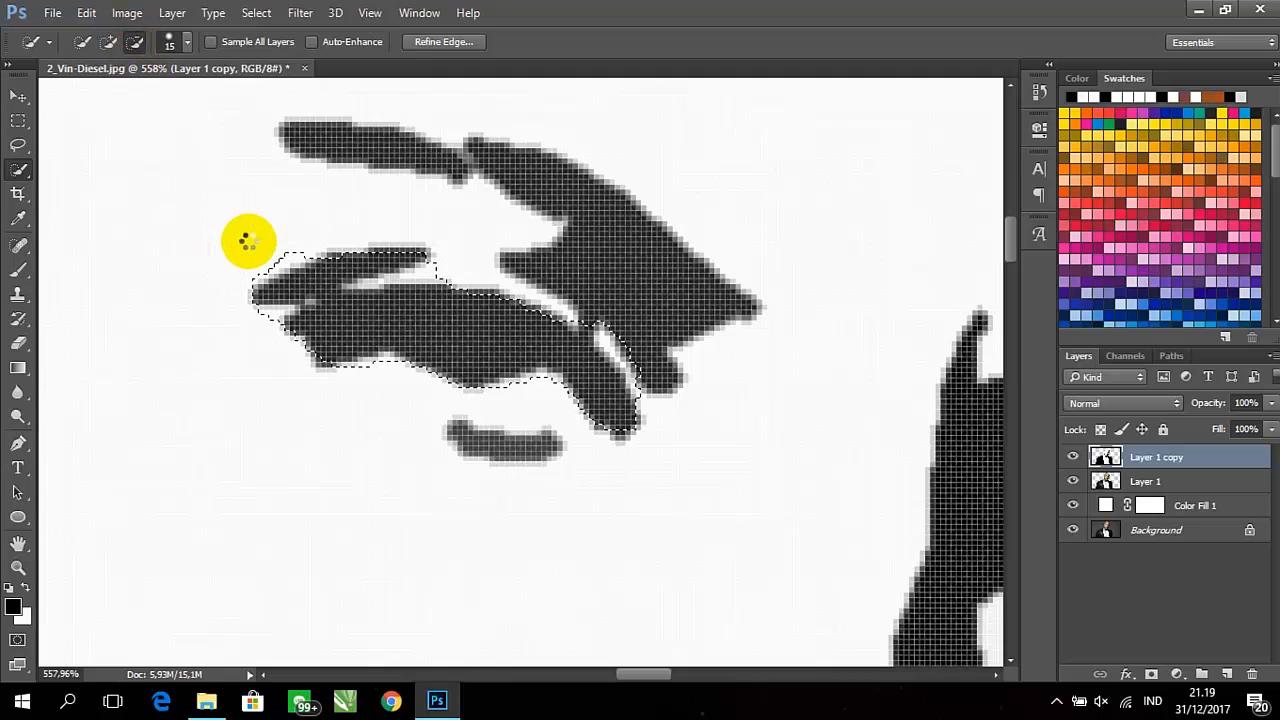
drag(245, 240, 250, 241)
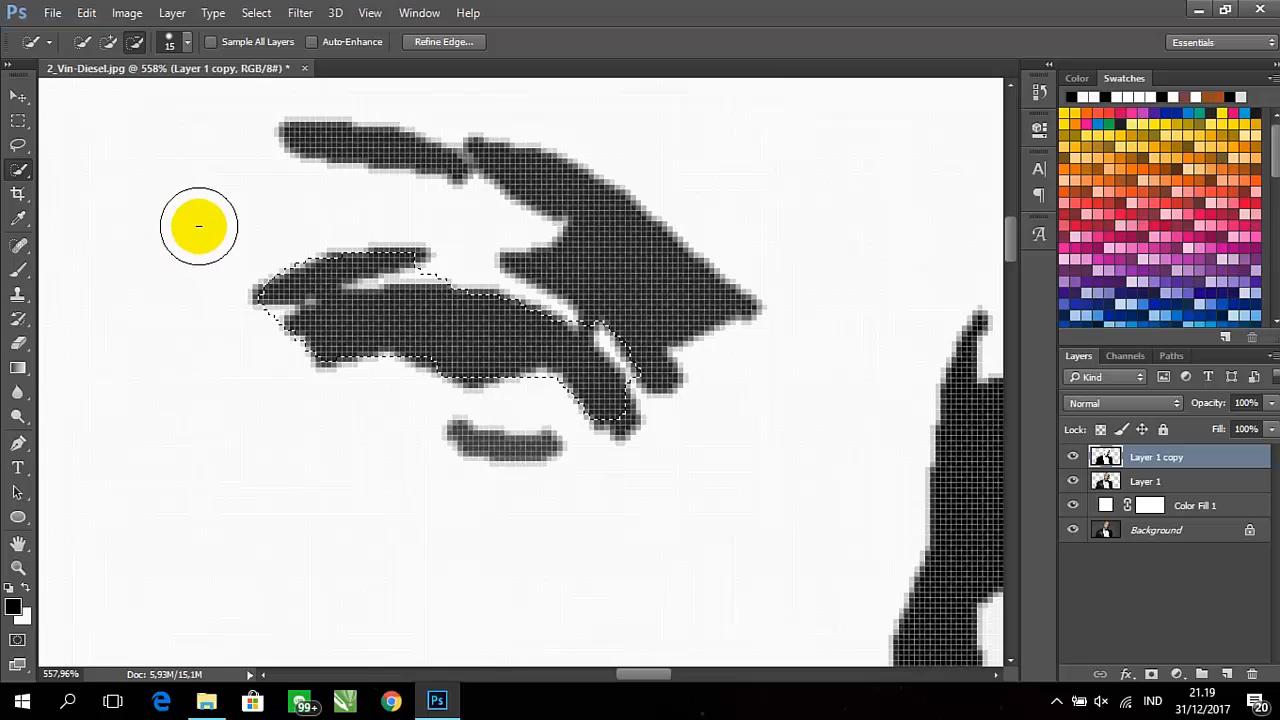
click(108, 41)
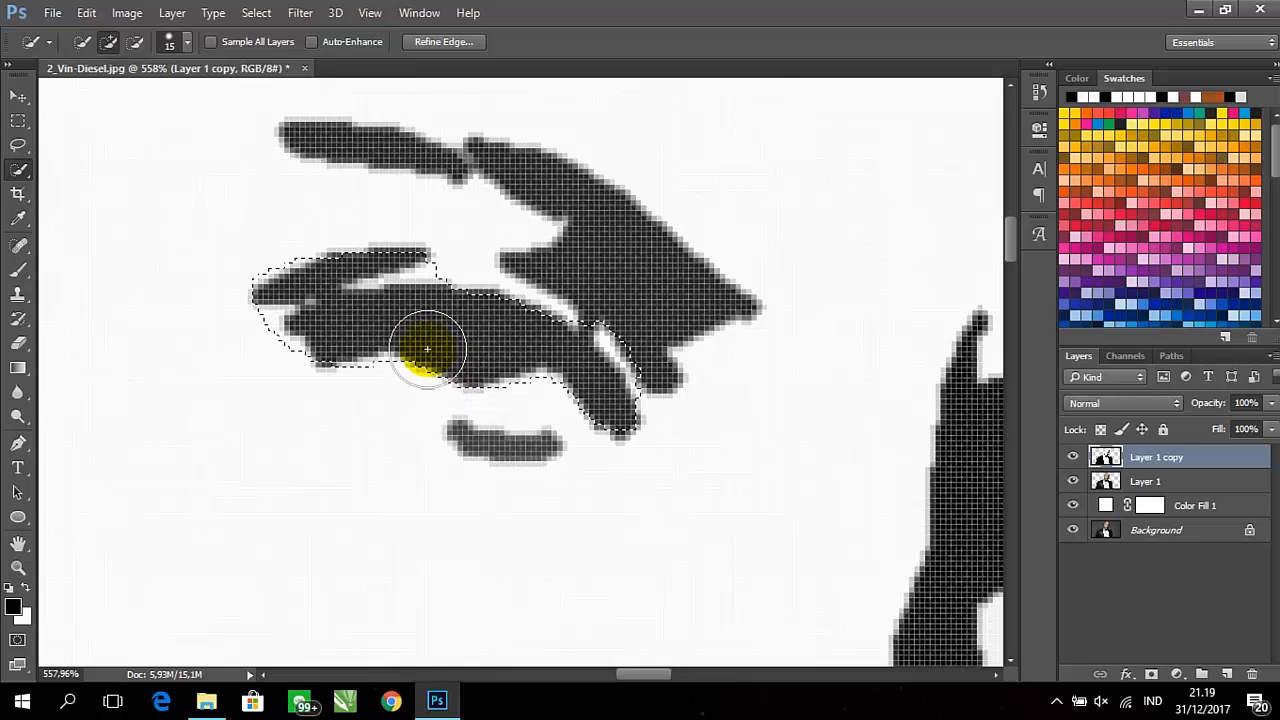
click(135, 41)
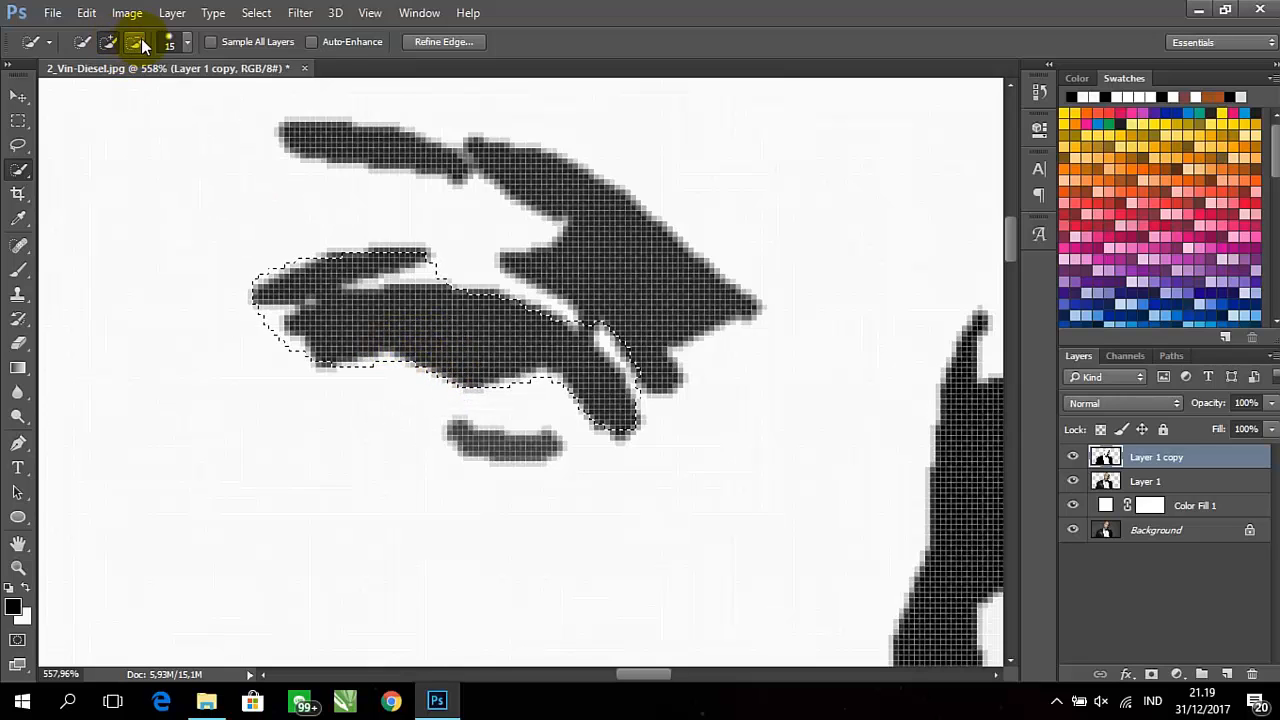
click(267, 367)
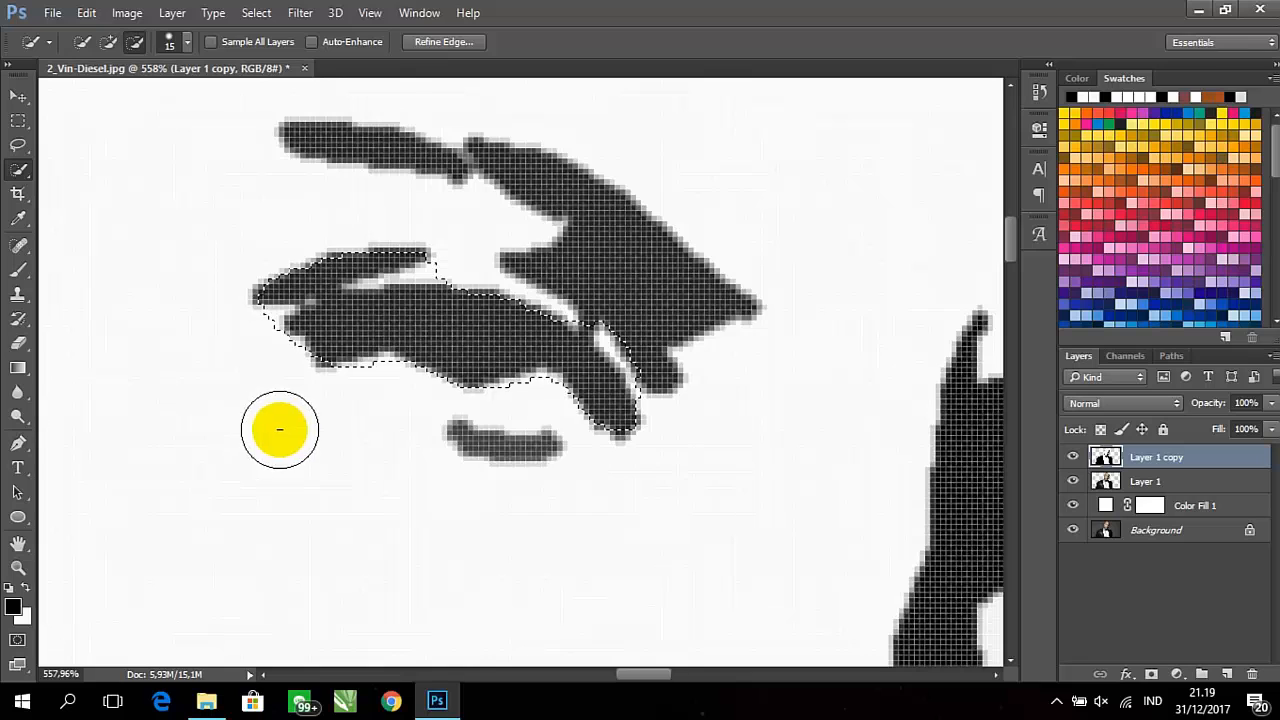
drag(626, 315, 680, 408)
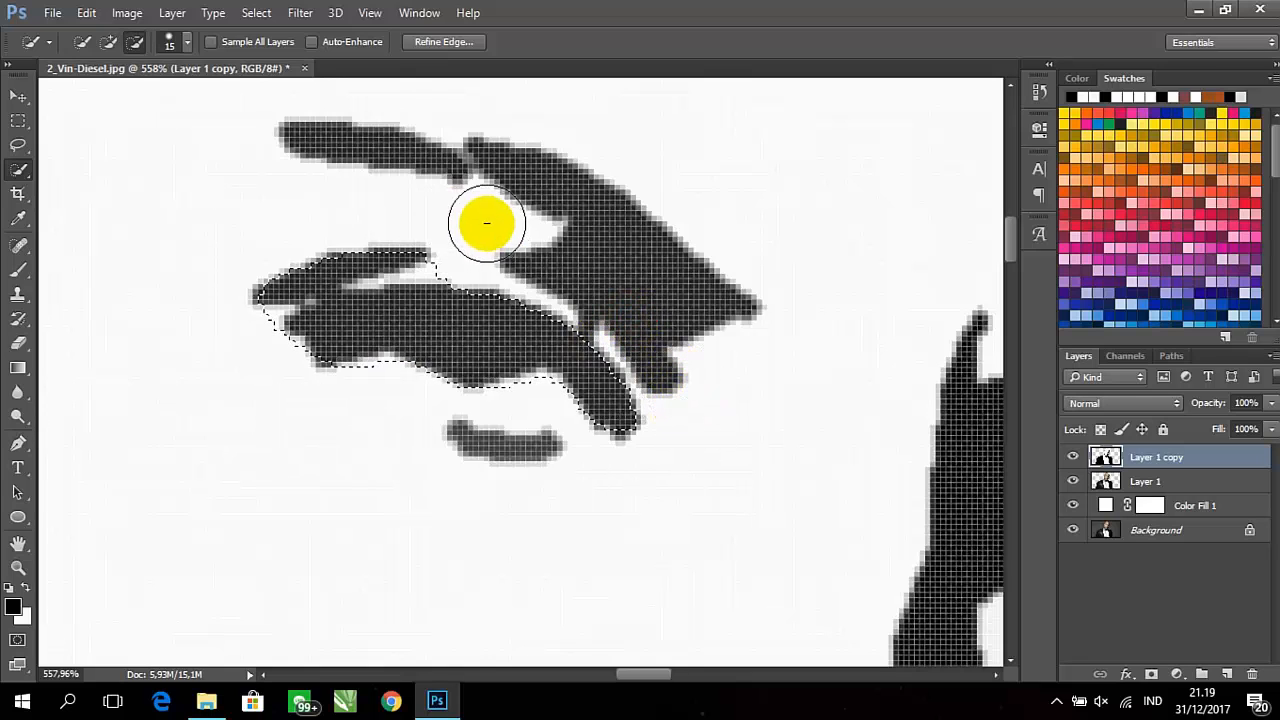
click(19, 271)
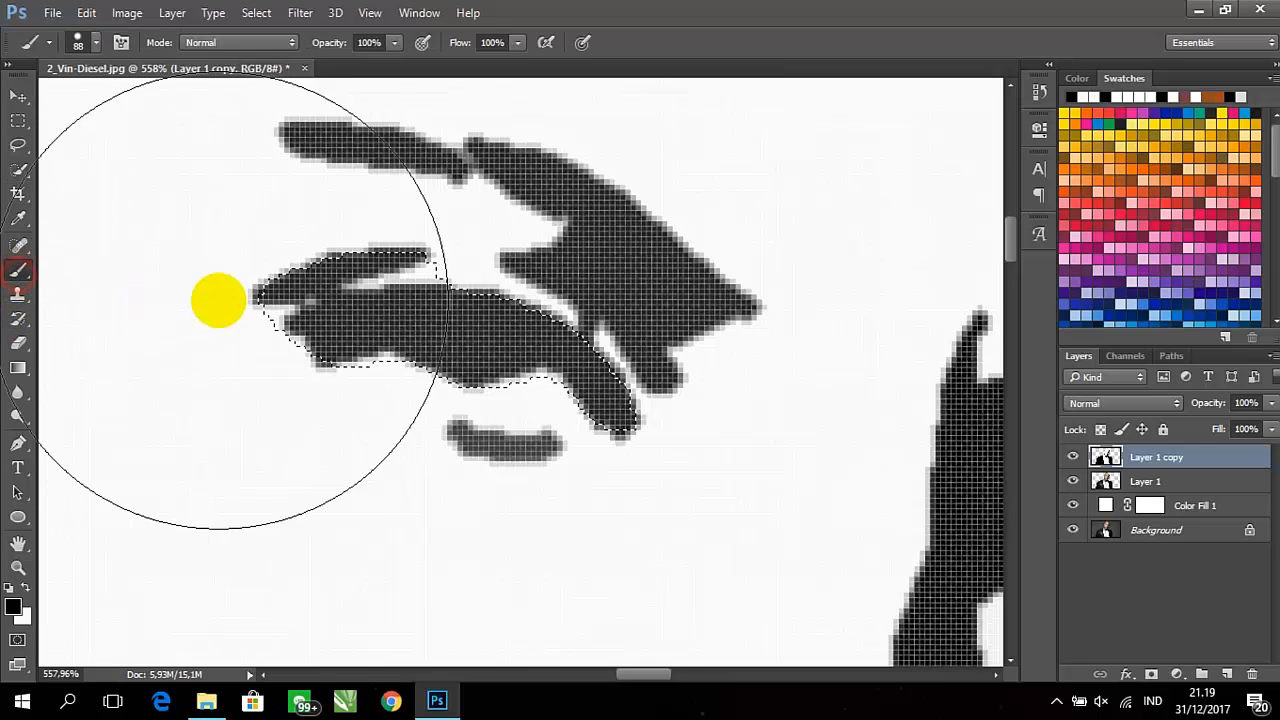
Undo the oversized black brush stroke over the selected eye shape and set the brush size to 10 px
mouse_move(312, 305)
mouse_down()
mouse_move(479, 344)
mouse_move(586, 420)
mouse_up()
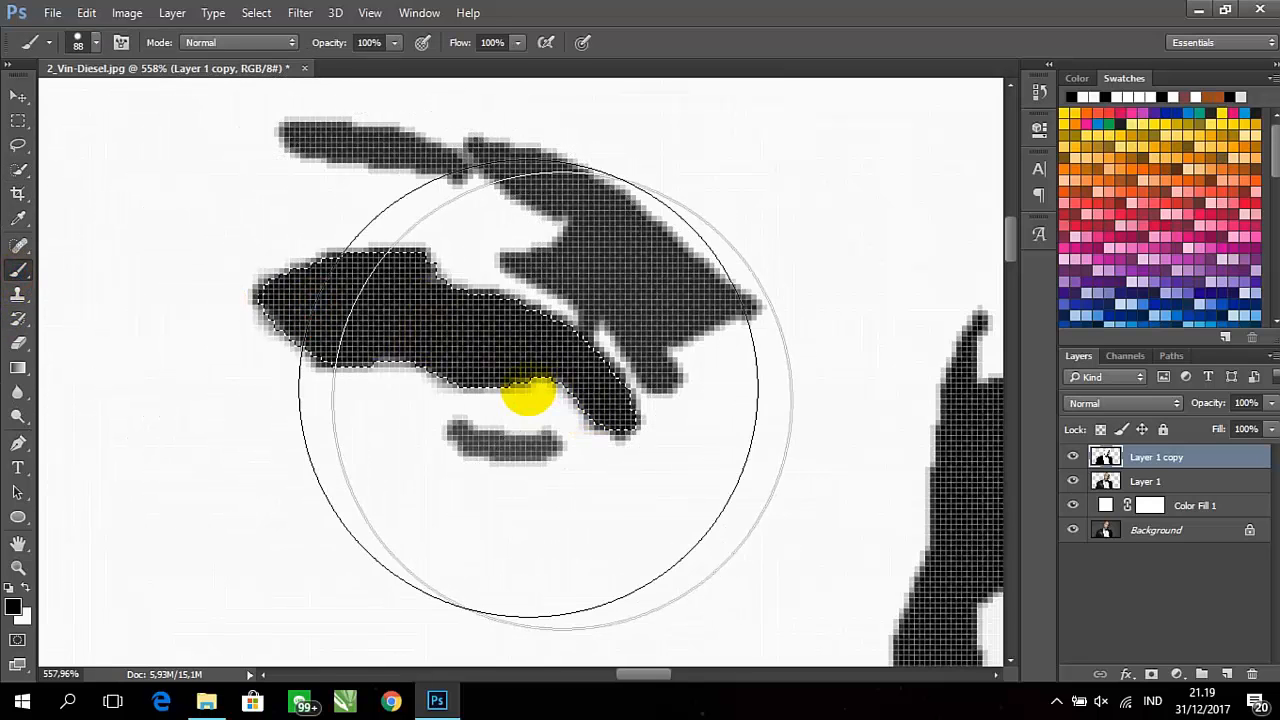
key(ctrl+z)
click(80, 43)
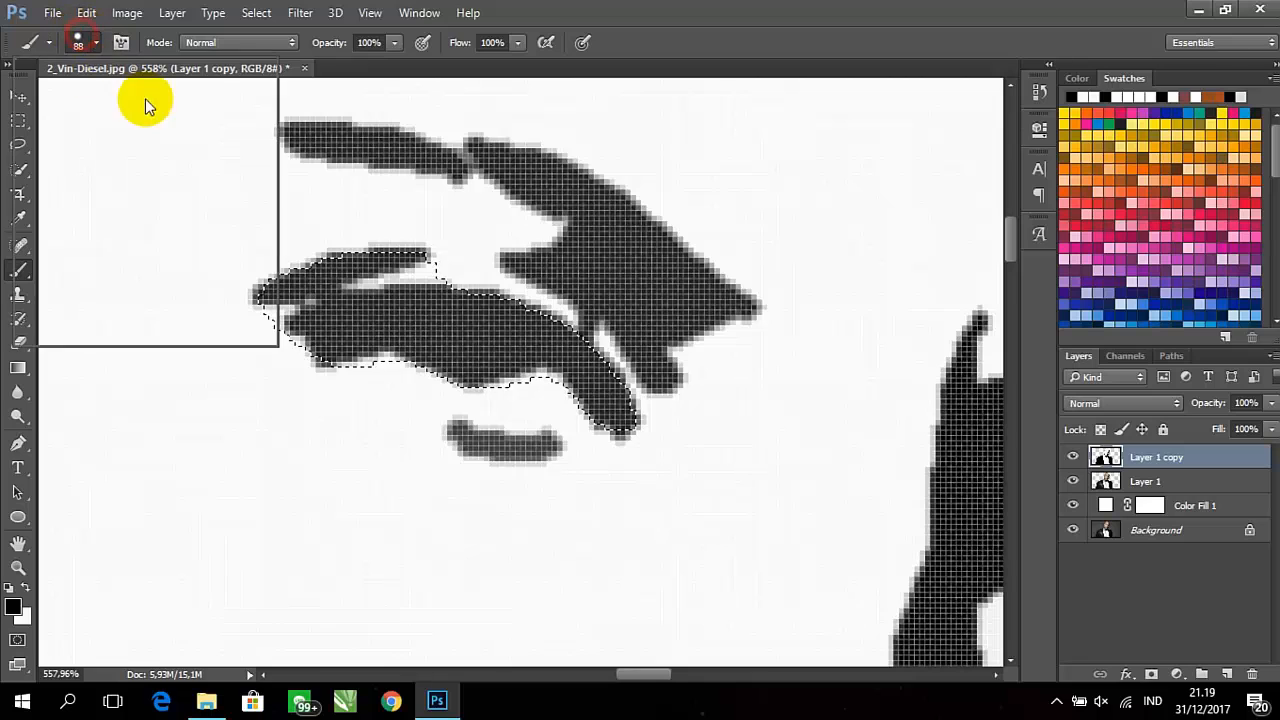
drag(137, 103, 112, 102)
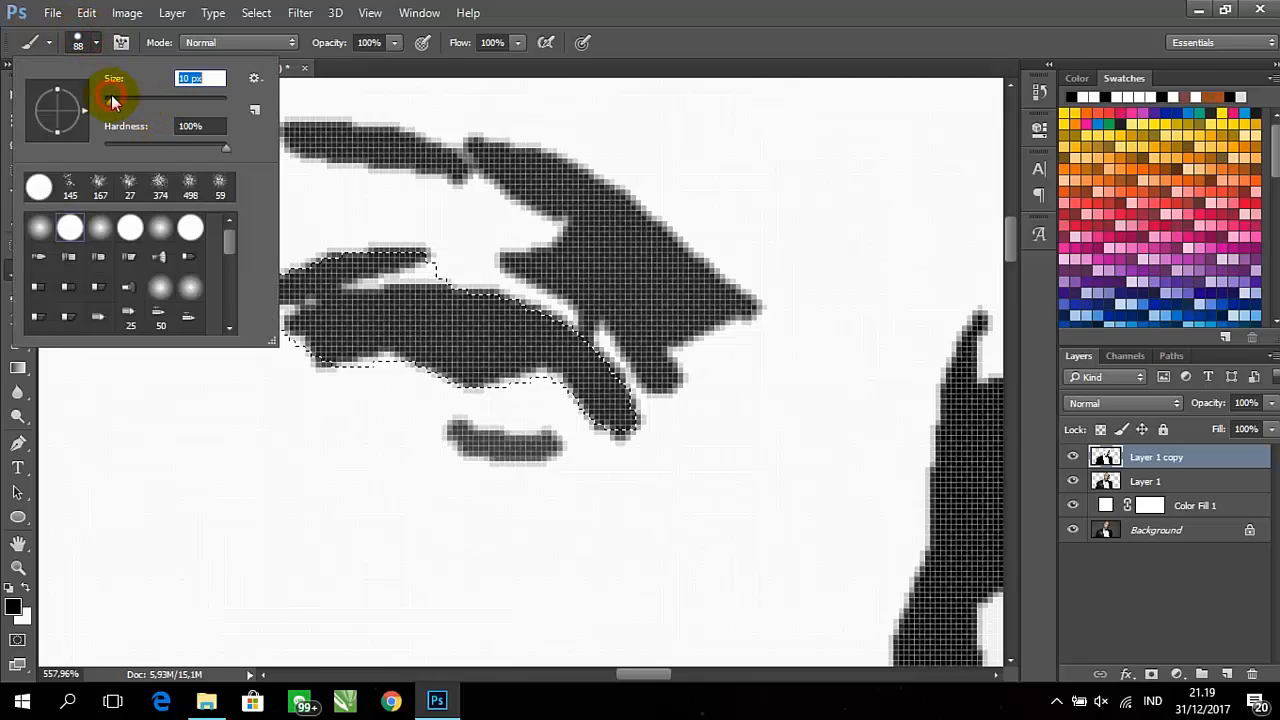
click(400, 232)
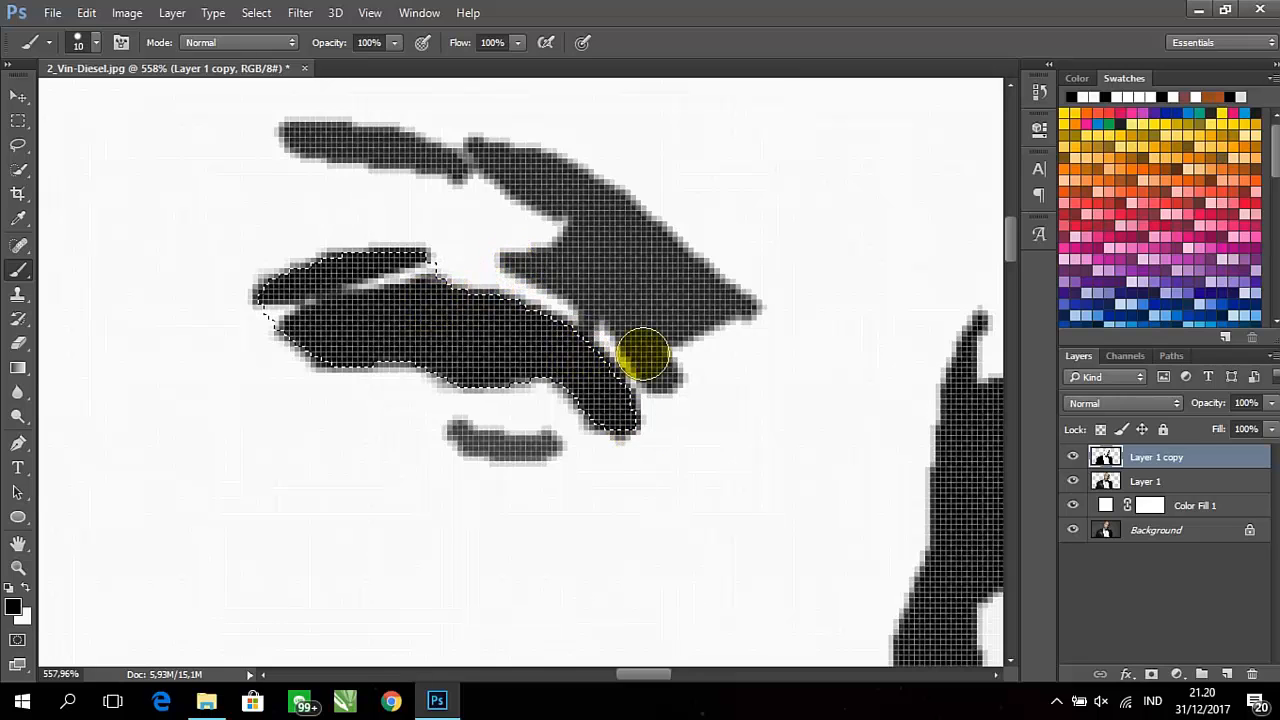
Paint the selected eye shape solid black while keeping the light gap below the upper eyelid line, and deselect
click(612, 368)
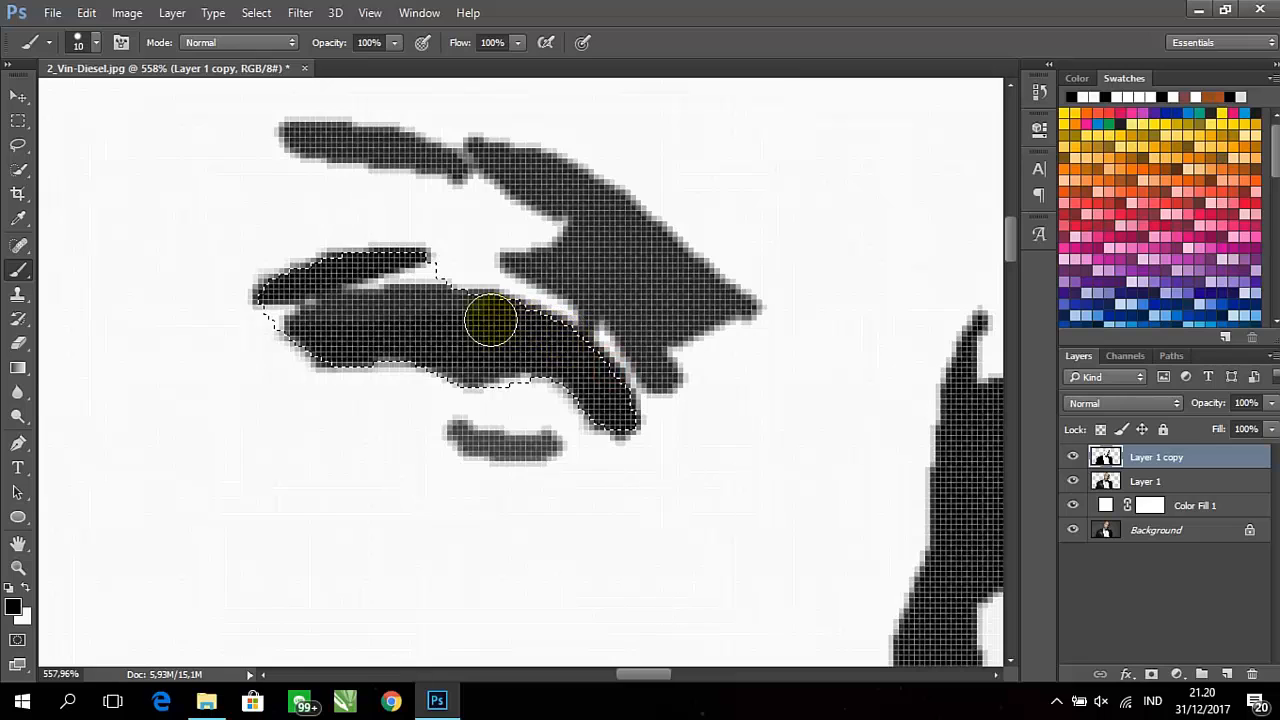
mouse_move(490, 320)
mouse_down()
mouse_move(396, 306)
mouse_move(315, 335)
mouse_move(261, 380)
mouse_move(677, 420)
mouse_move(630, 447)
mouse_up()
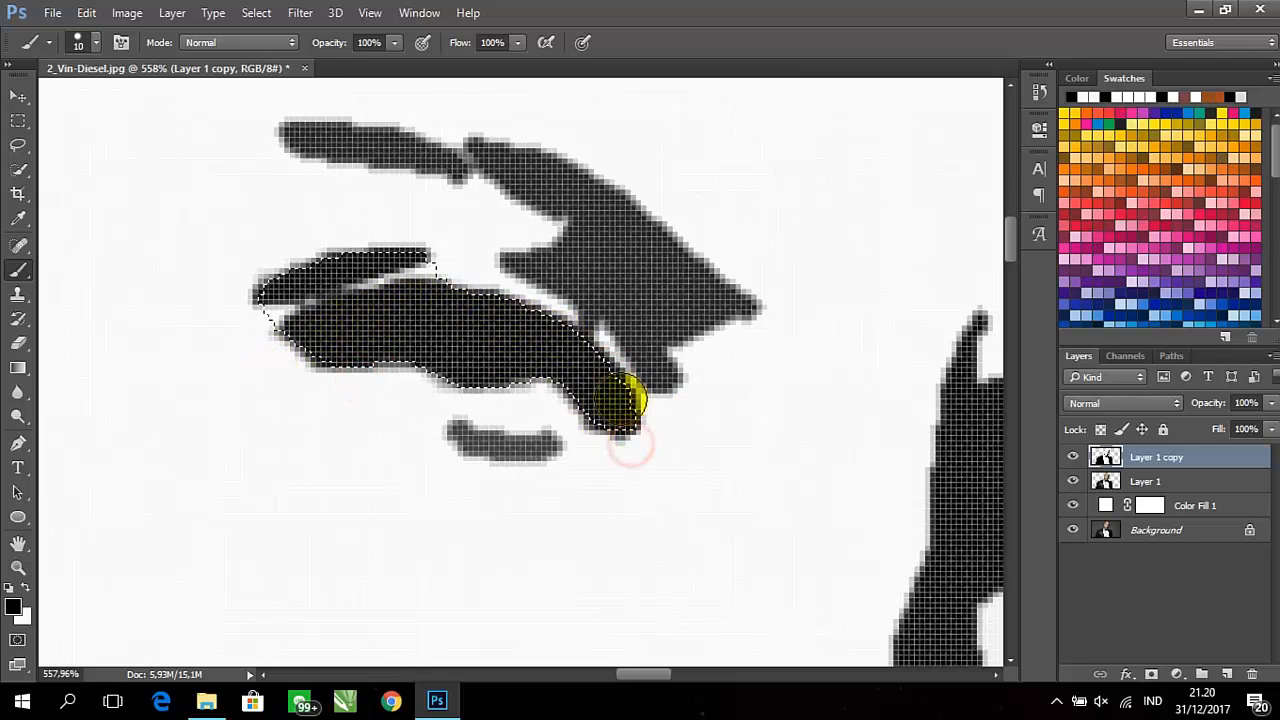
drag(620, 399, 643, 403)
mouse_move(643, 403)
mouse_down()
mouse_move(563, 274)
mouse_move(611, 363)
mouse_move(495, 320)
mouse_move(566, 320)
mouse_move(617, 423)
mouse_up()
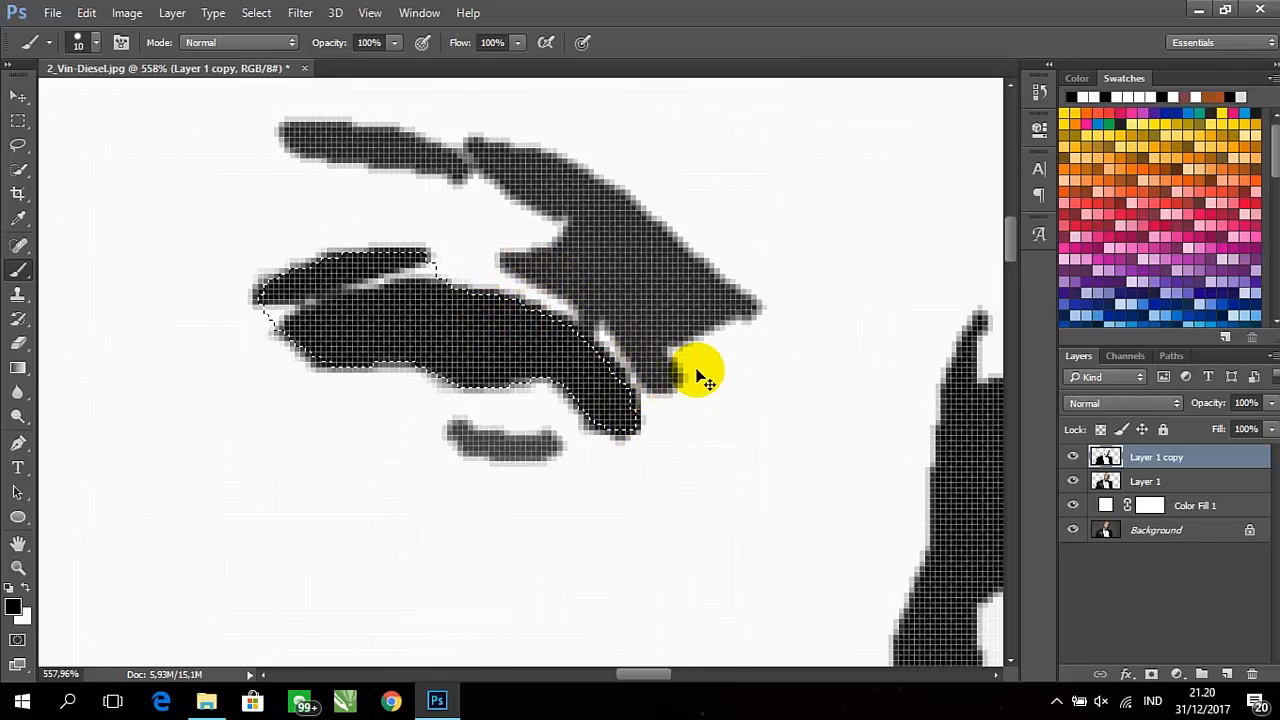
key(ctrl+d)
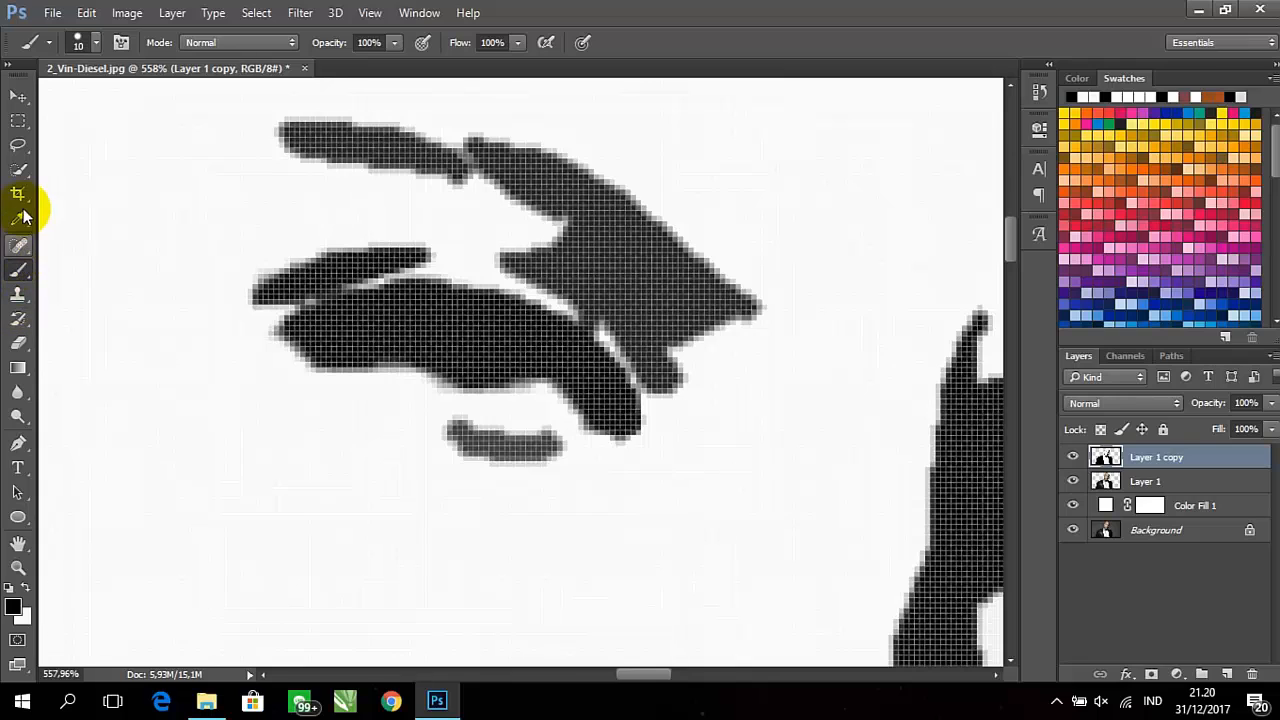
Try to select the small grey stroke below the eye with a 15 px Quick Selection brush
click(20, 169)
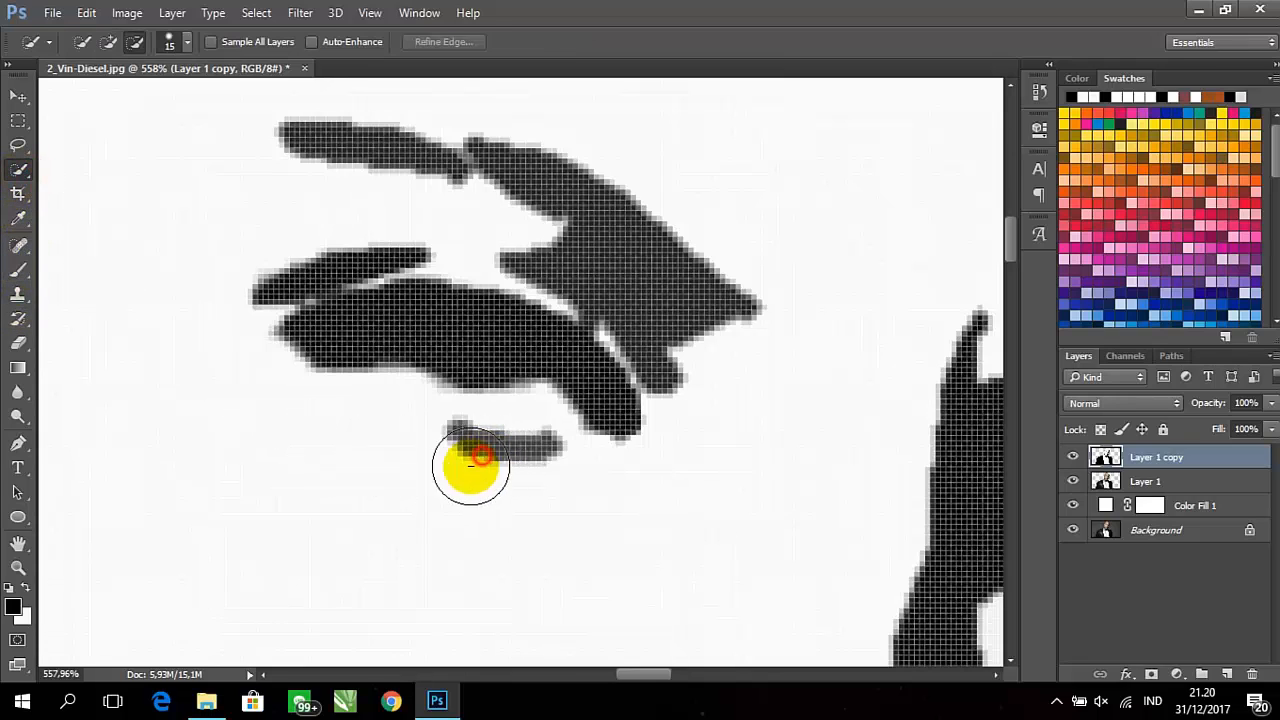
click(482, 455)
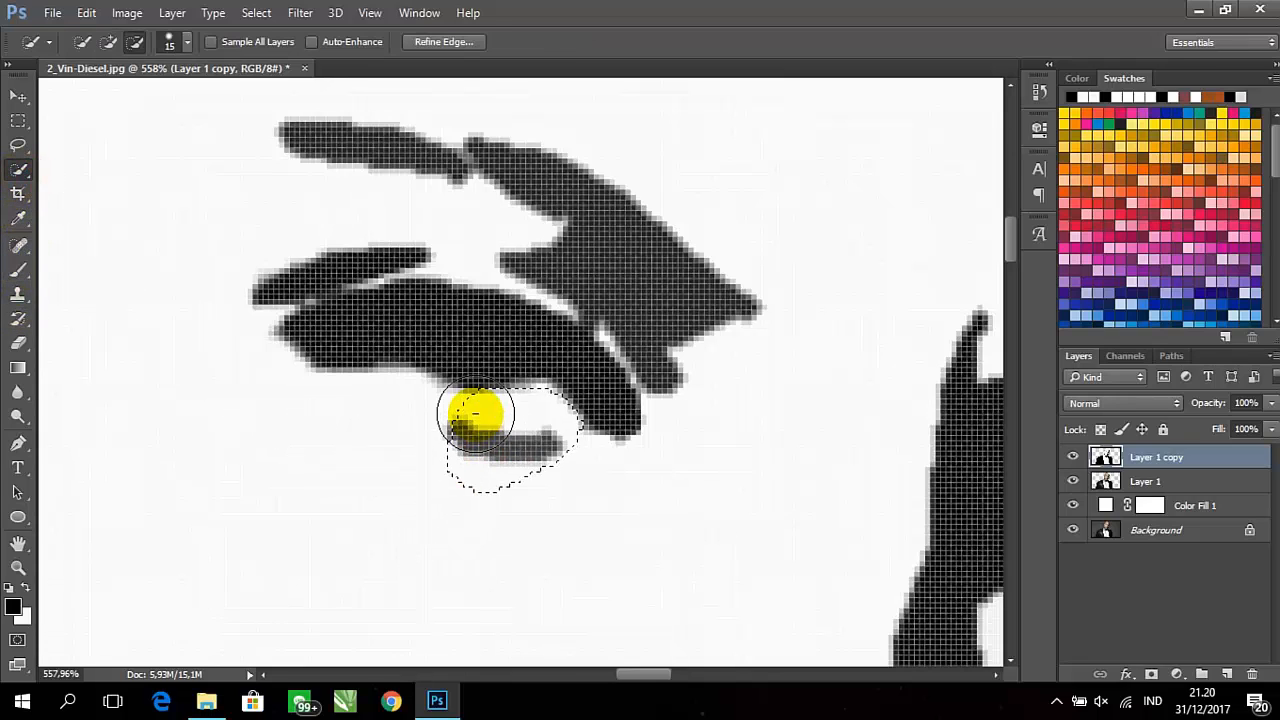
key(ctrl+d)
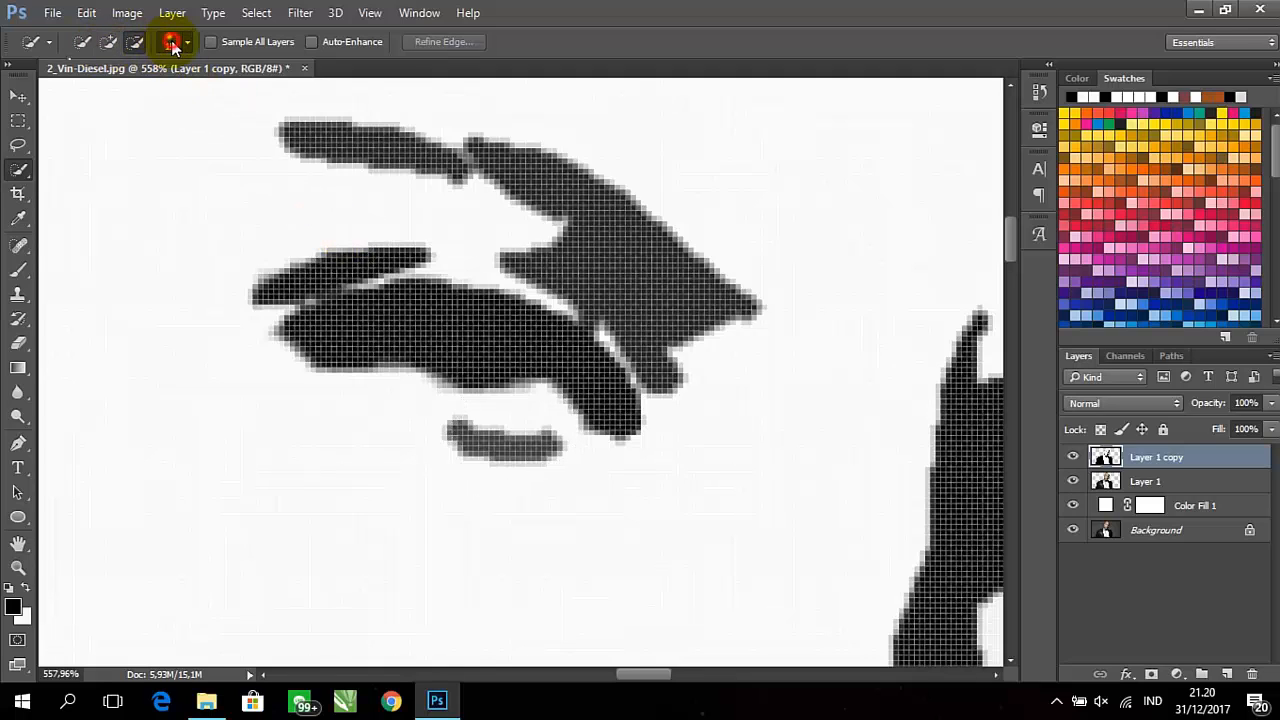
Set the Quick Selection brush to 6 px and select the small grey stroke below the eye in add mode
click(172, 42)
click(91, 100)
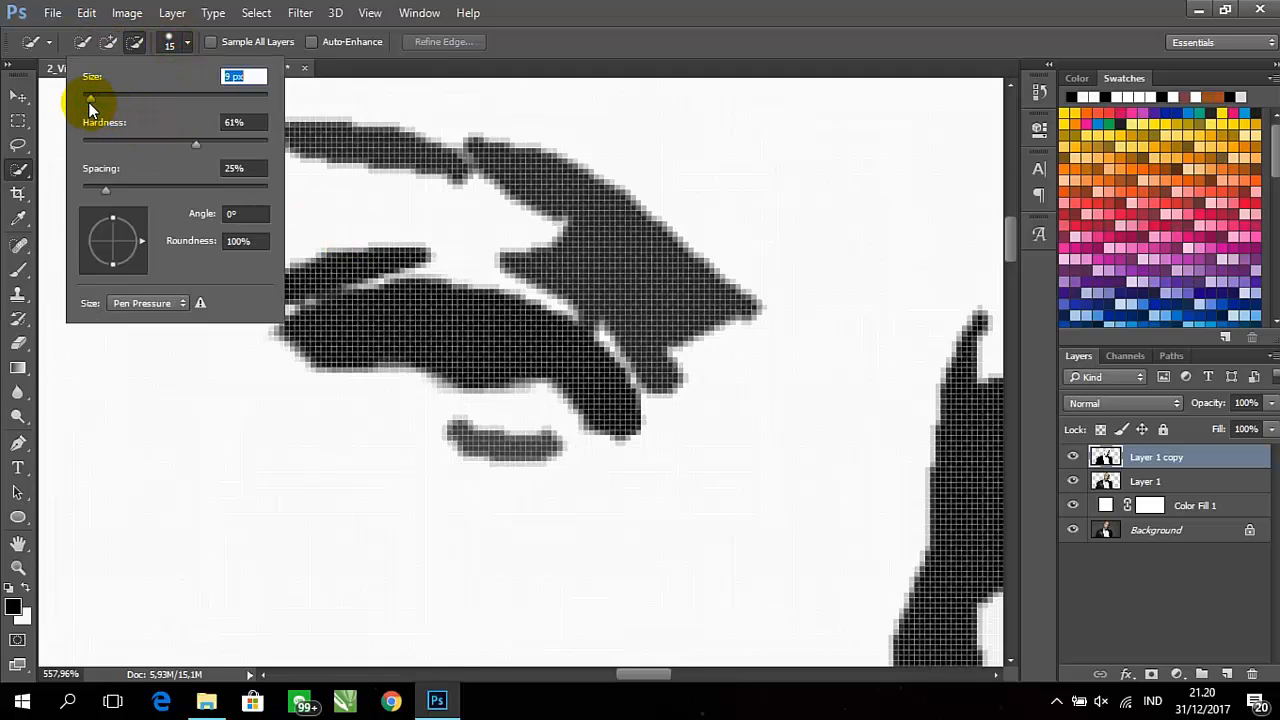
drag(90, 103, 87, 103)
mouse_move(476, 446)
mouse_down()
mouse_move(457, 434)
mouse_move(540, 444)
mouse_up()
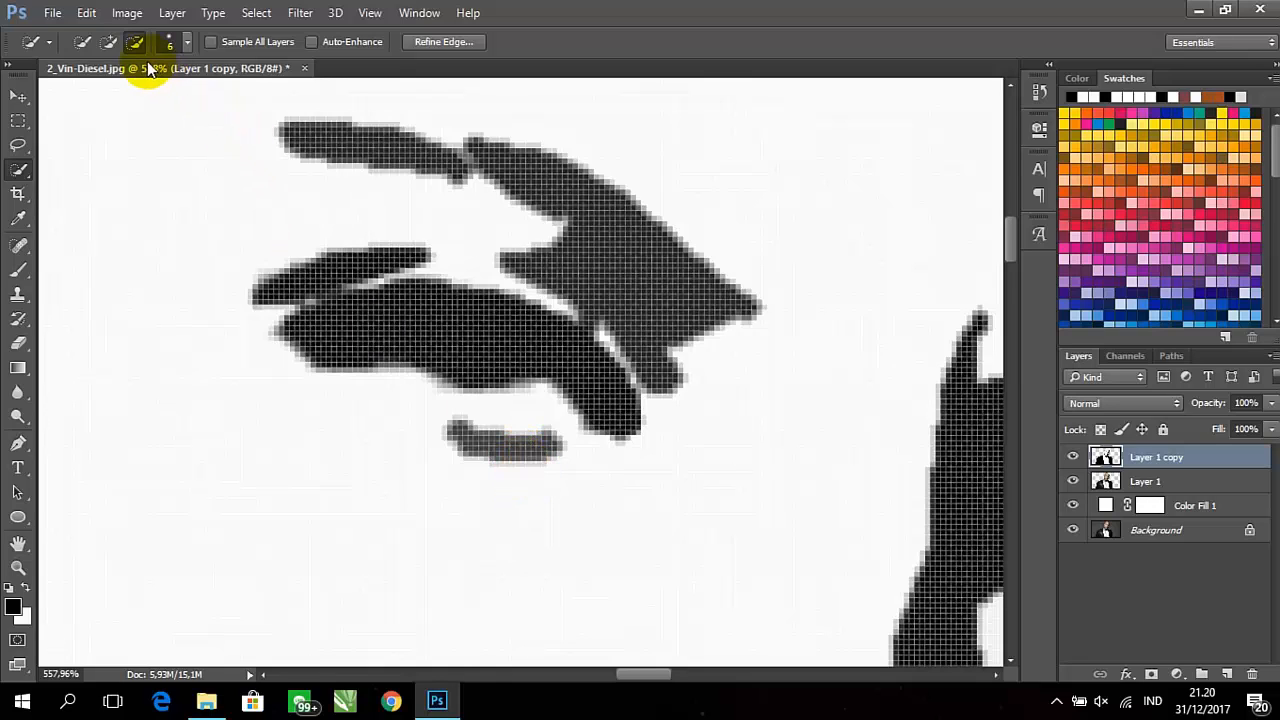
click(108, 41)
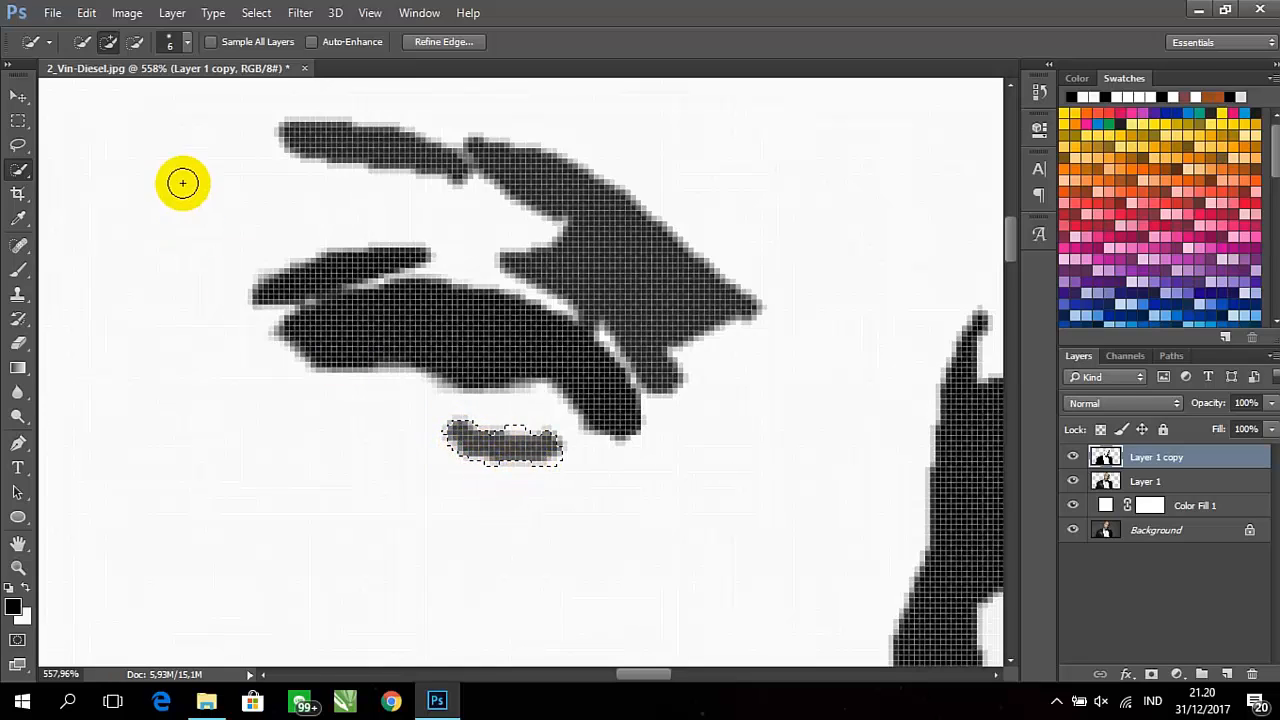
Refine the selection around the small grey stroke, subtracting surplus light pixels and adding the missed pixels along its lower edge
click(135, 41)
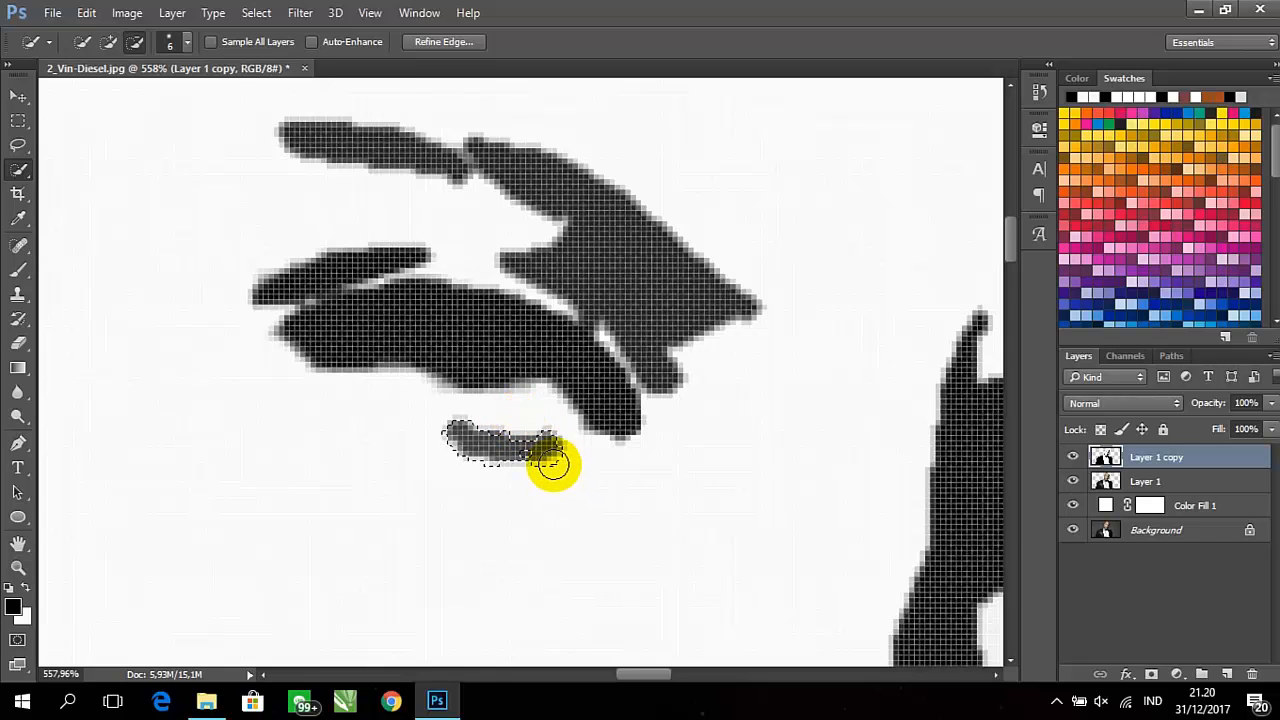
scroll(540, 460, up, 8)
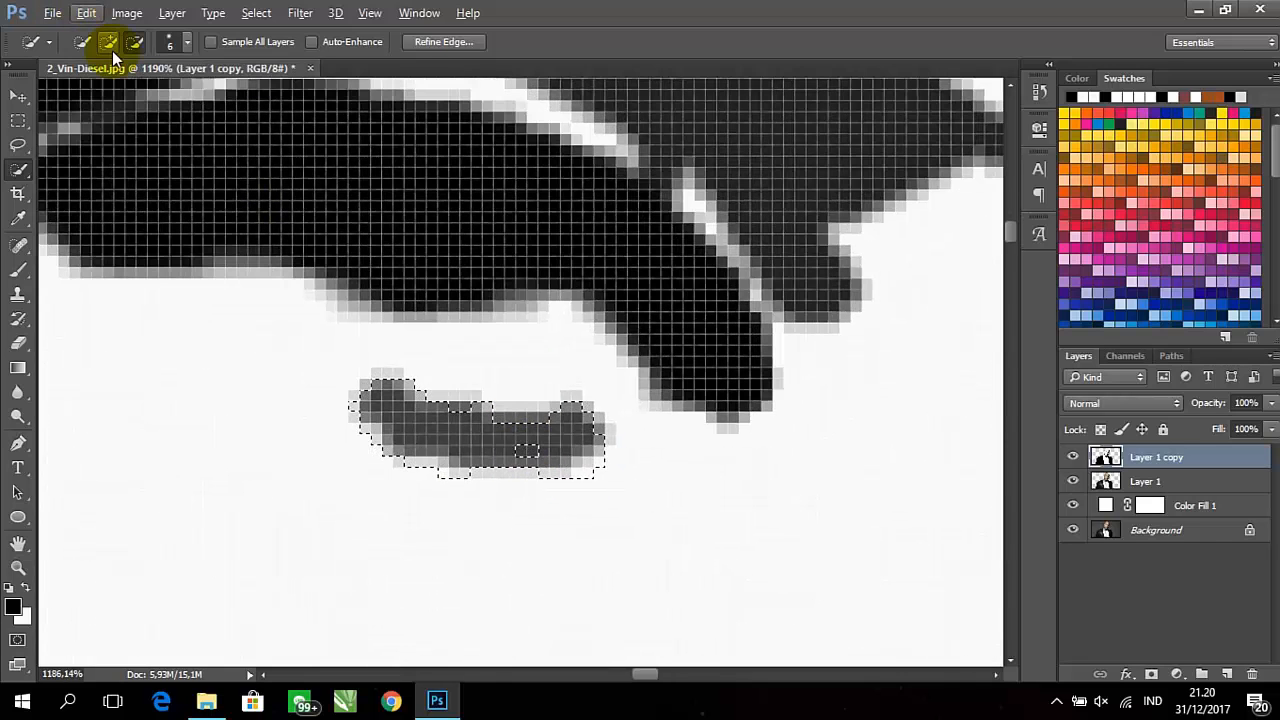
click(109, 42)
click(530, 458)
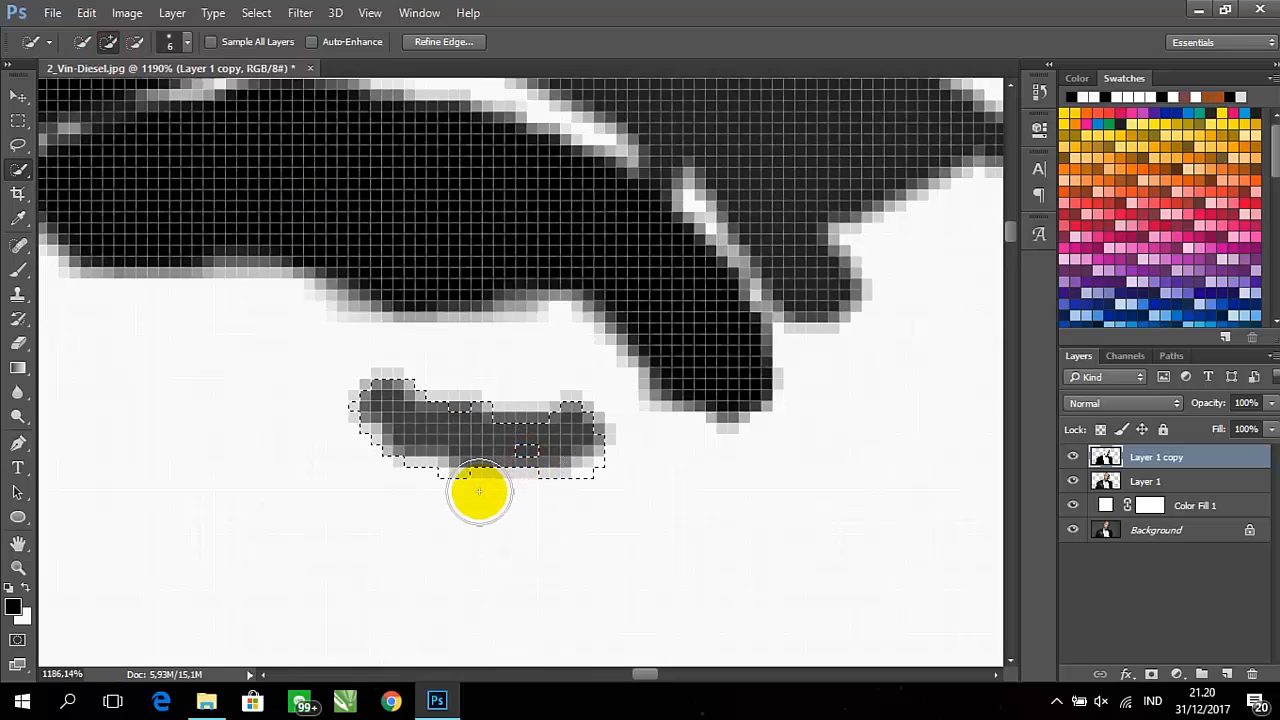
drag(525, 459, 529, 474)
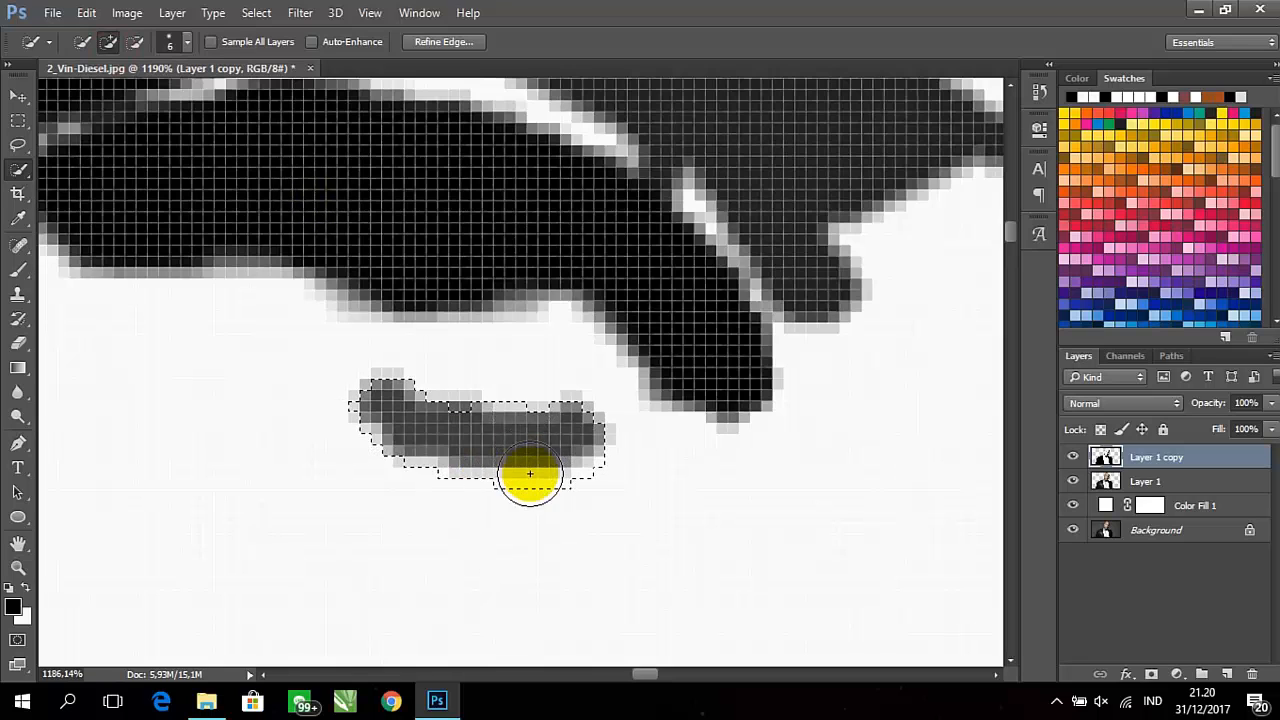
Paint the selected stroke below the eye solid black with the 10 px brush and deselect
click(15, 270)
mouse_move(400, 430)
mouse_down()
mouse_move(551, 471)
mouse_move(403, 423)
mouse_move(363, 449)
mouse_move(497, 423)
mouse_up()
scroll(493, 490, down, 5)
key(ctrl+d)
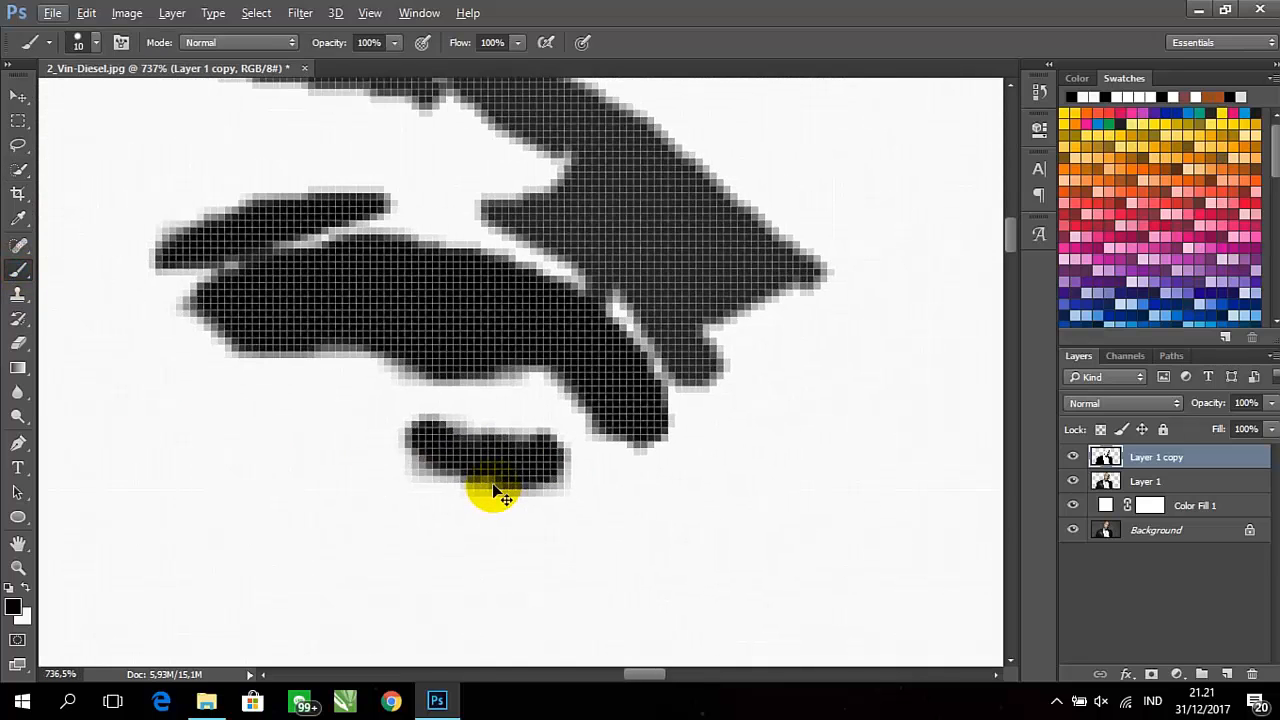
Select the dark grey eyebrow shape and its thin outer segment above the eye with the 6 px Quick Selection brush
scroll(551, 423, down, 3)
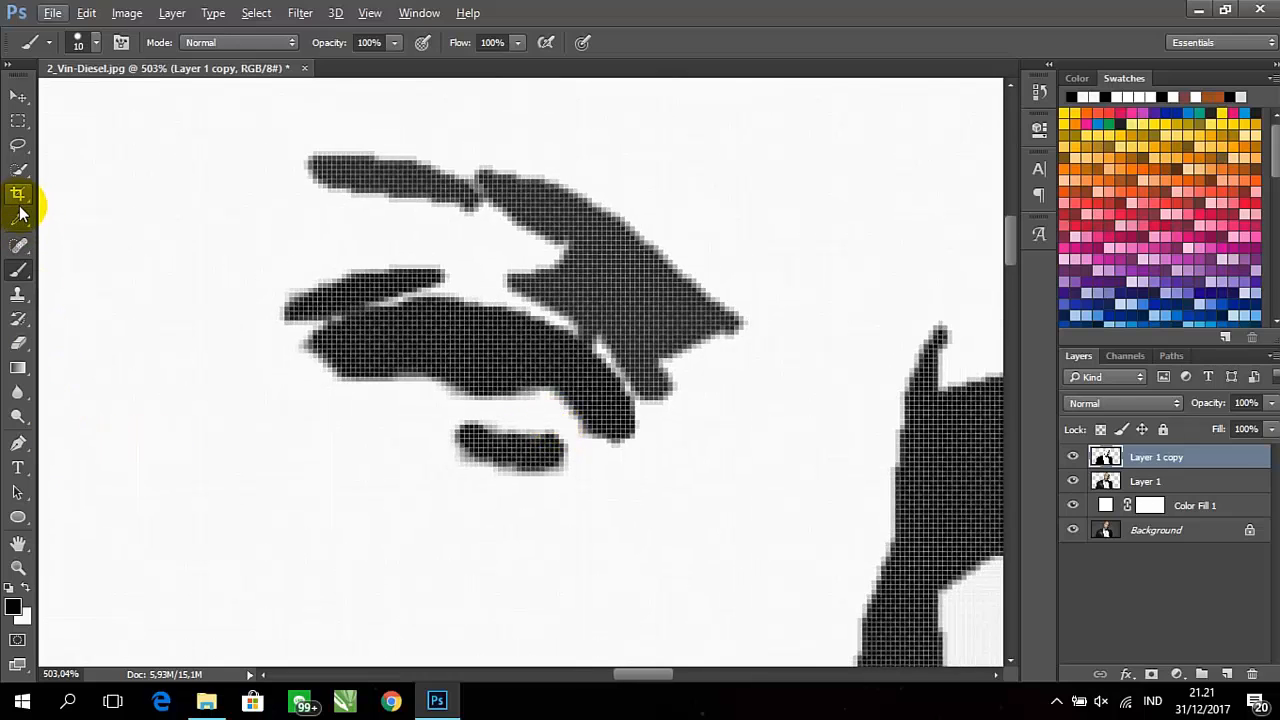
click(18, 170)
click(657, 385)
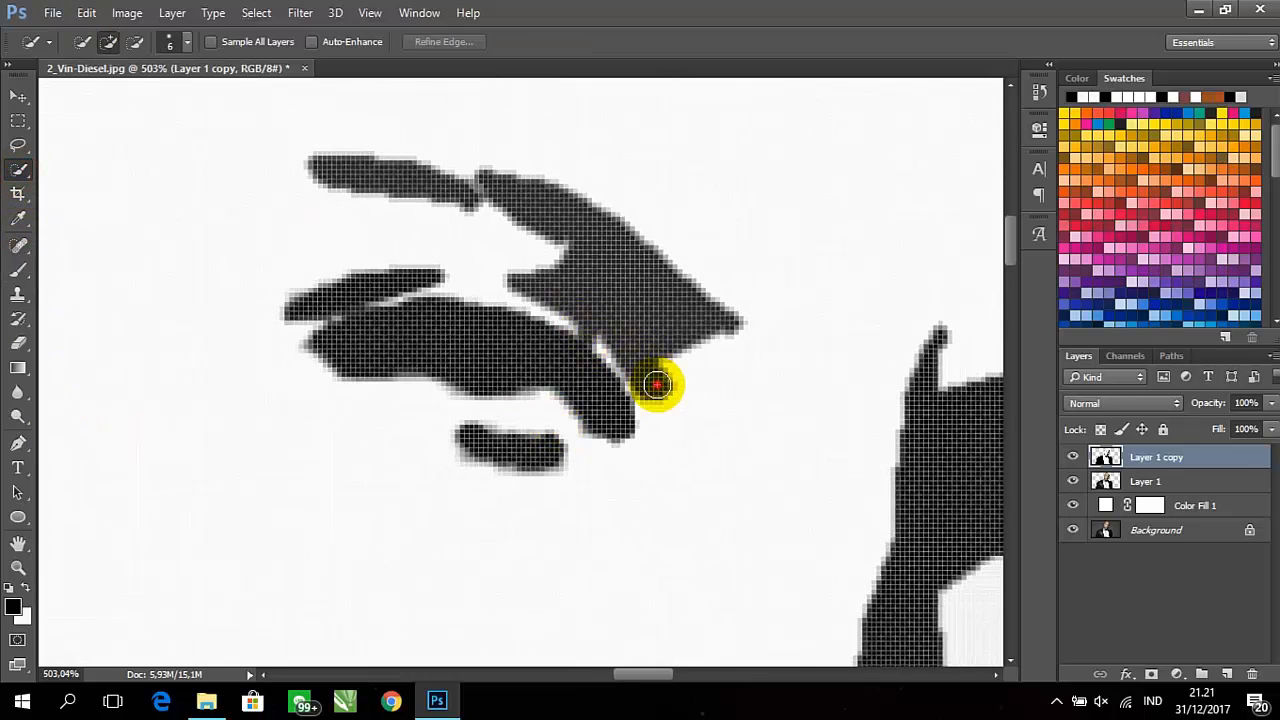
drag(622, 344, 600, 306)
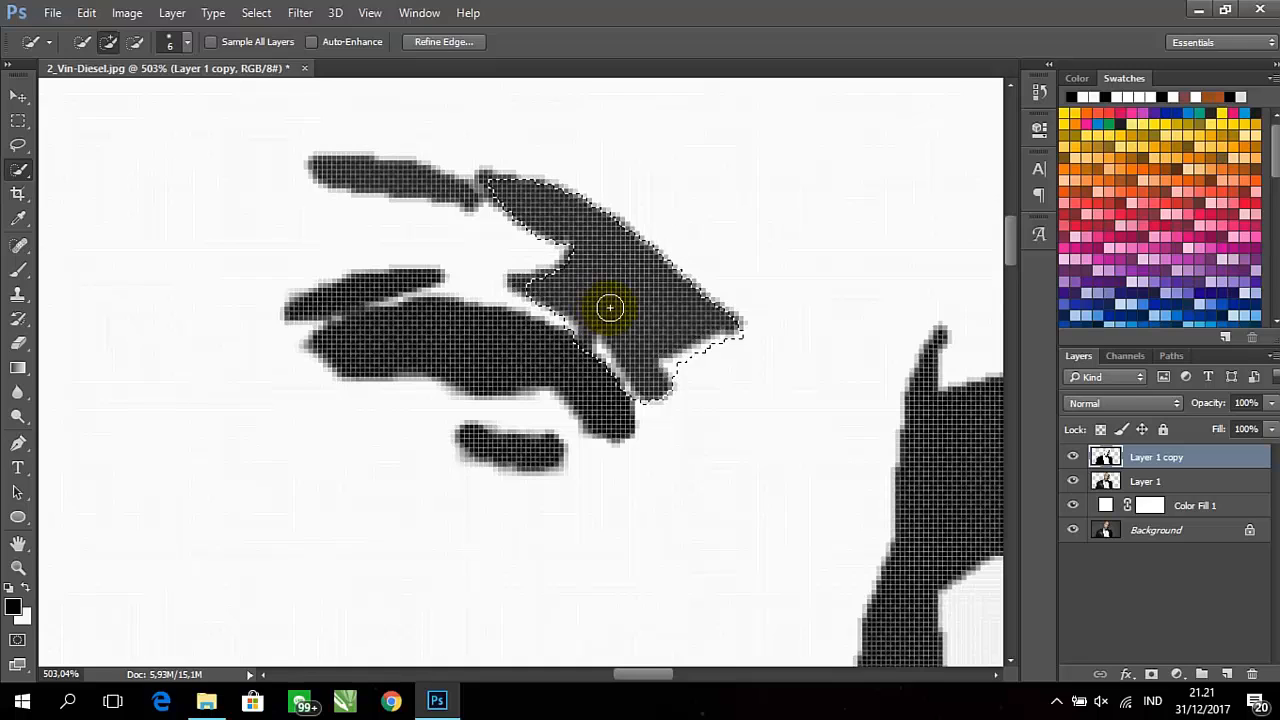
drag(558, 287, 529, 284)
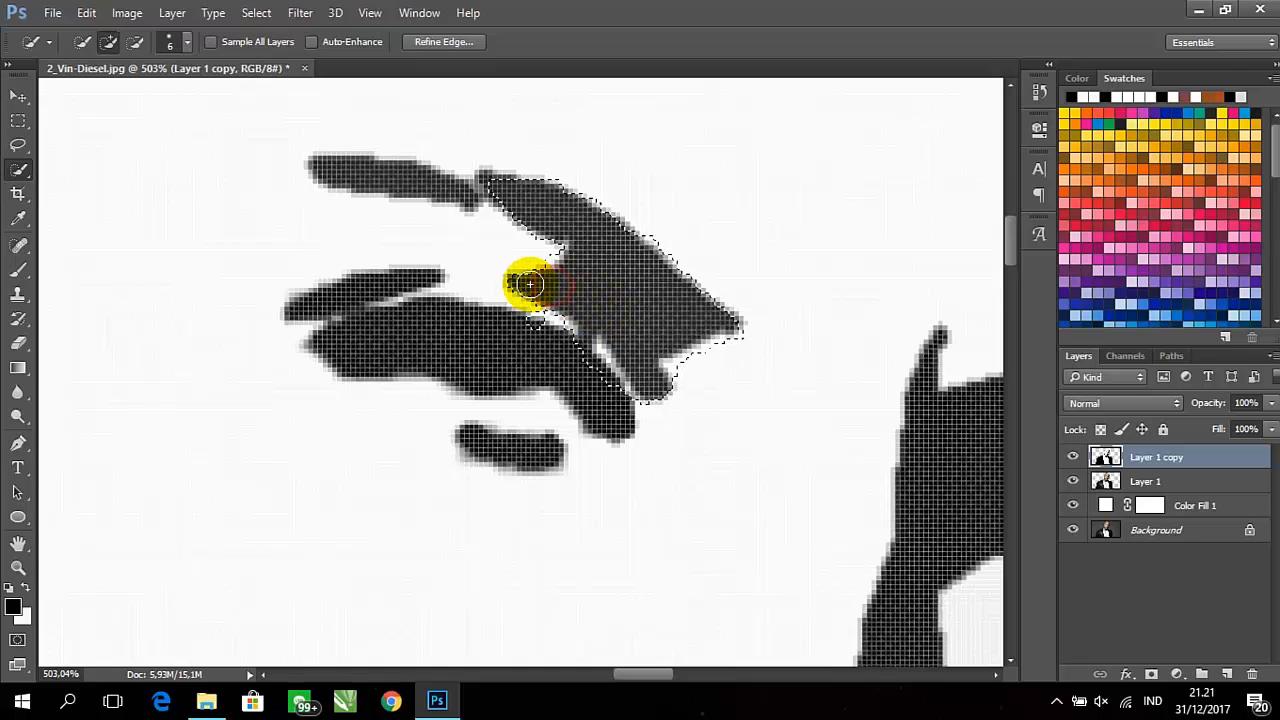
click(527, 283)
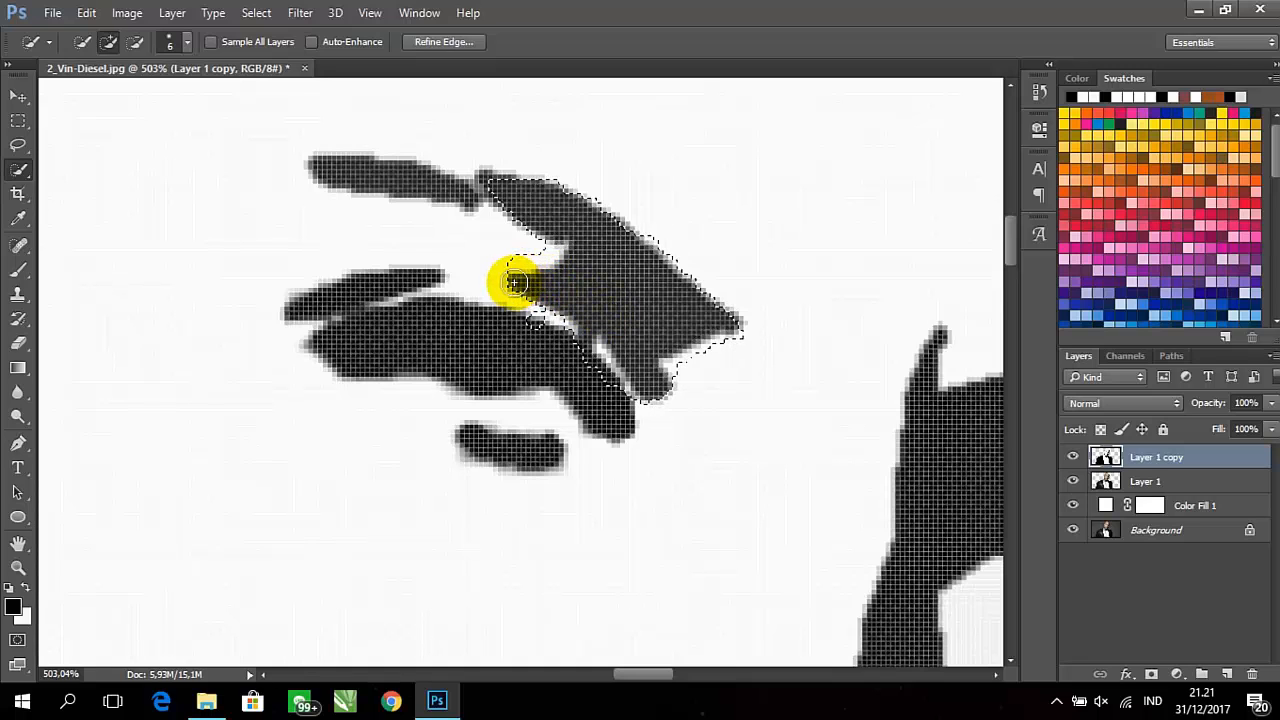
click(512, 283)
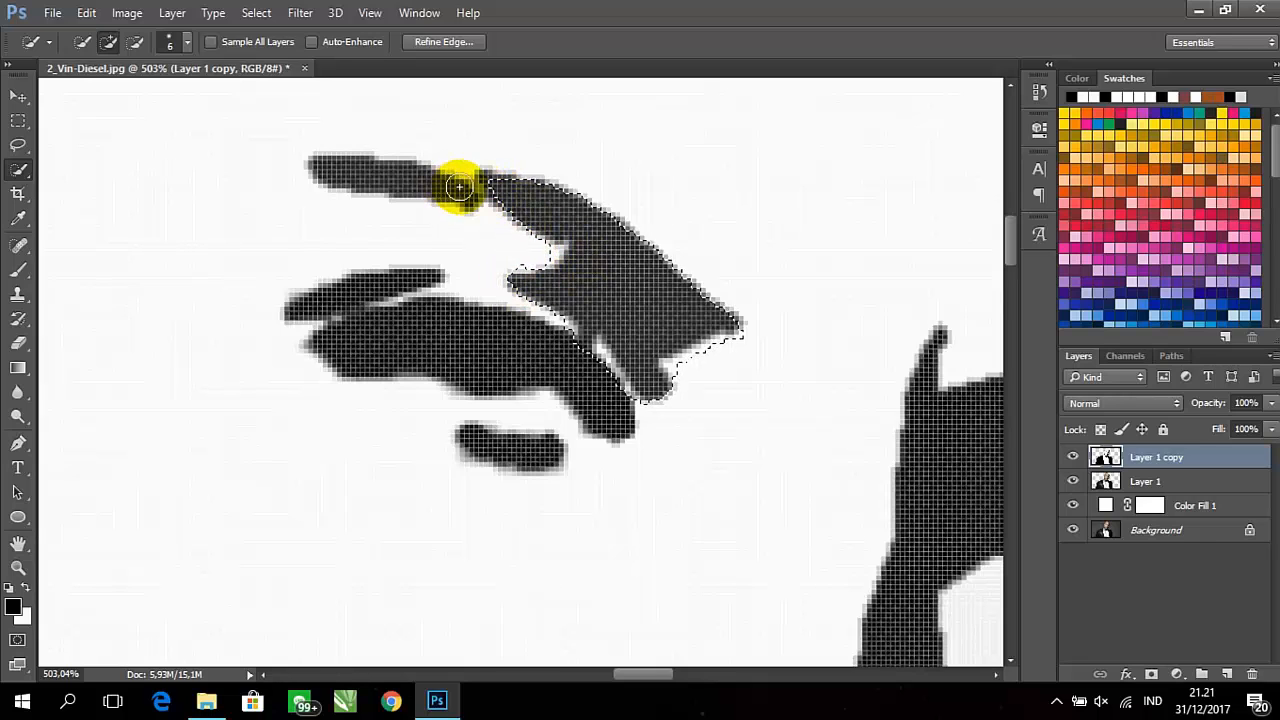
drag(533, 204, 339, 166)
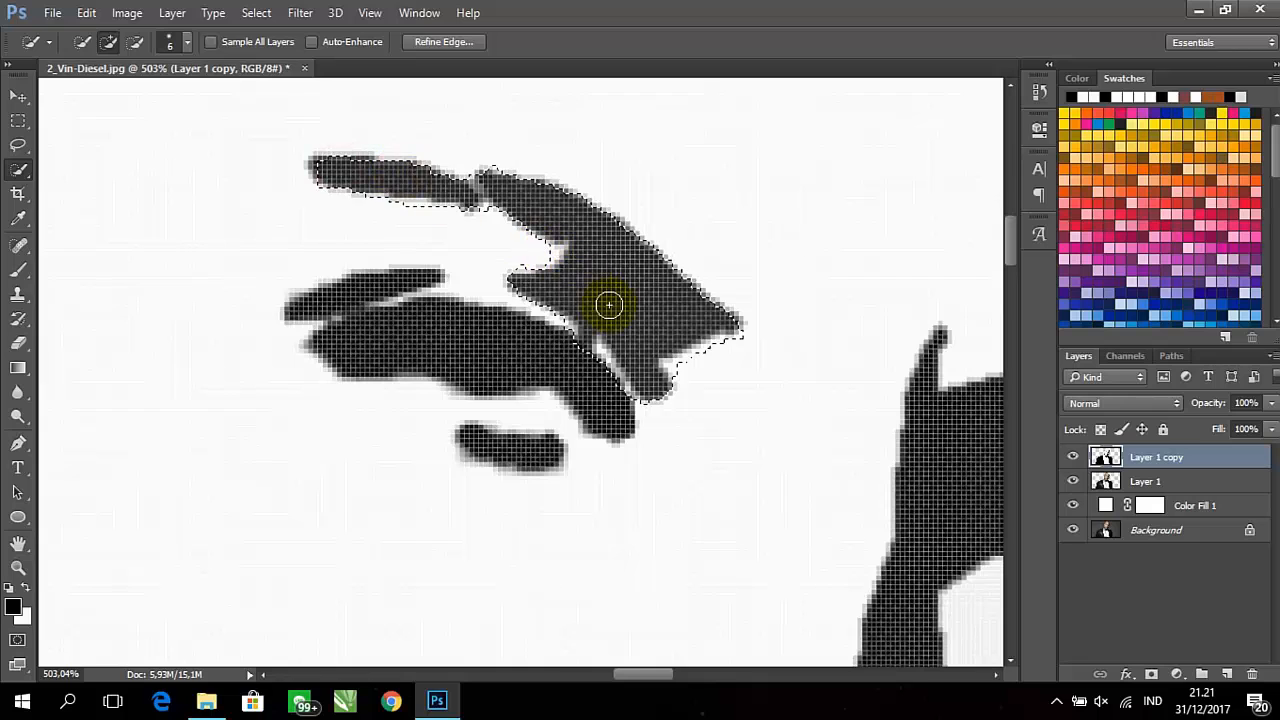
Subtract the surplus area between the eyebrow shape and the black eye from the selection
scroll(620, 355, up, 2)
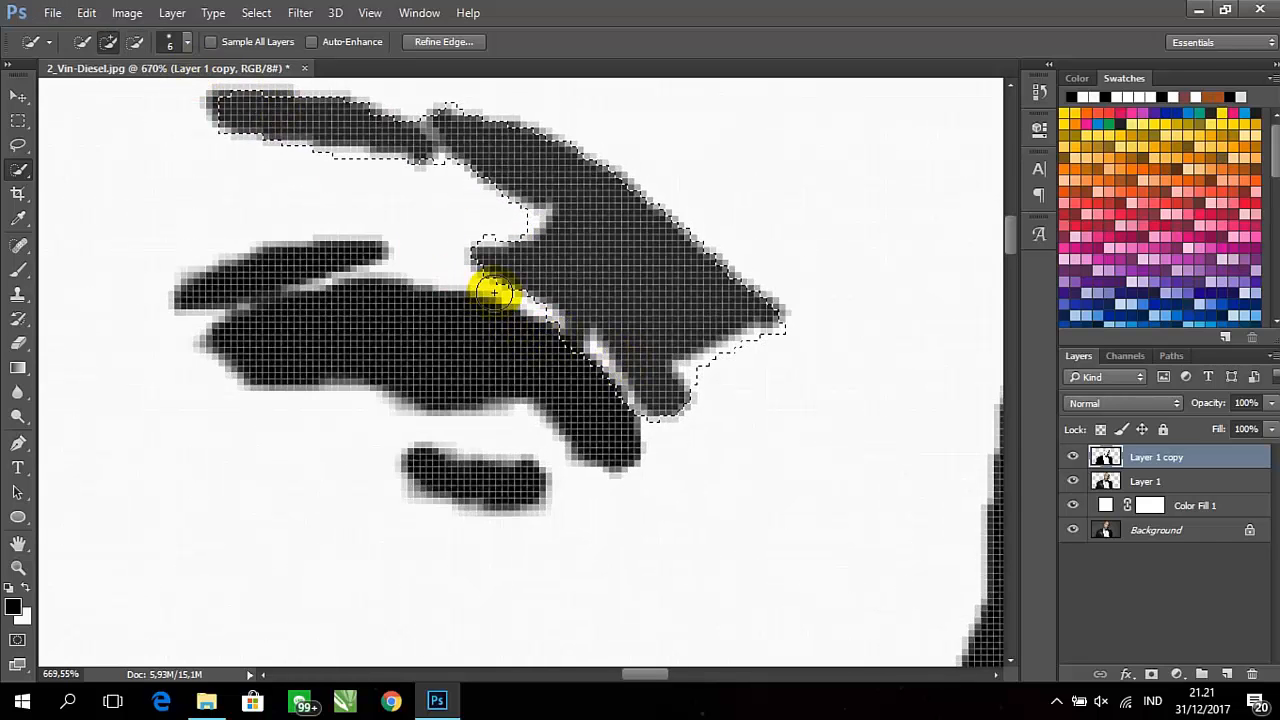
click(135, 41)
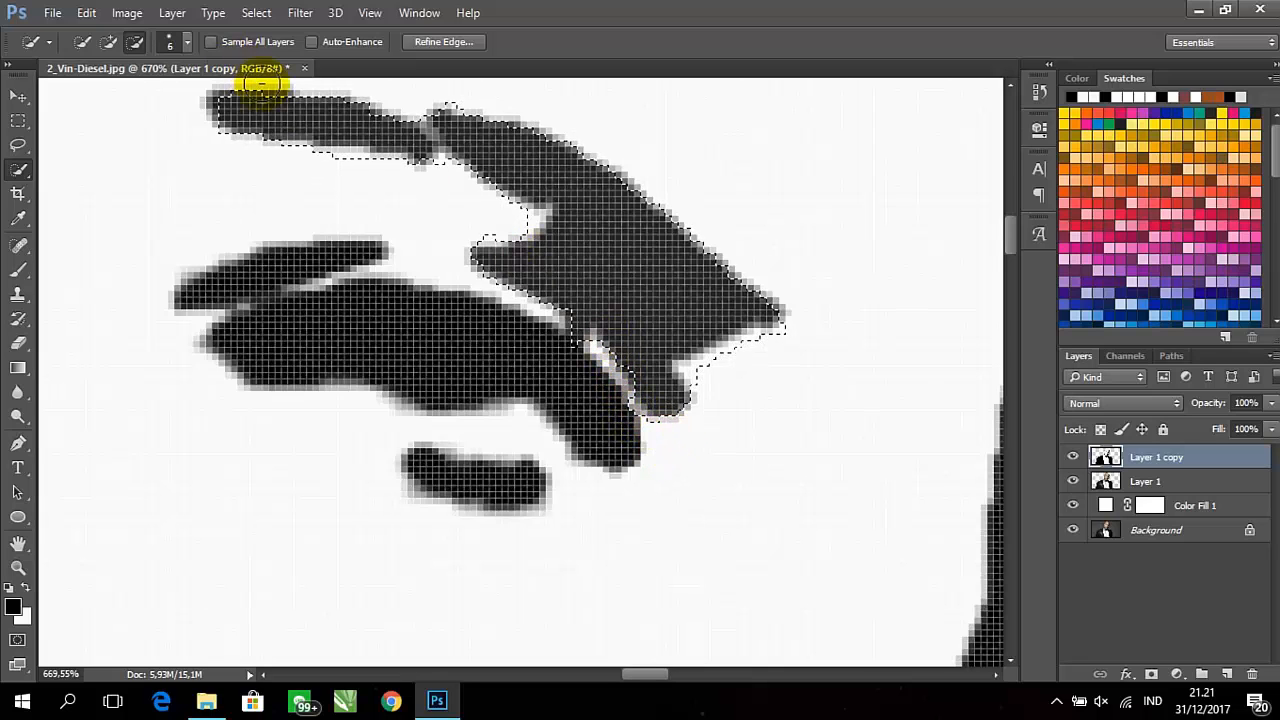
drag(627, 423, 618, 430)
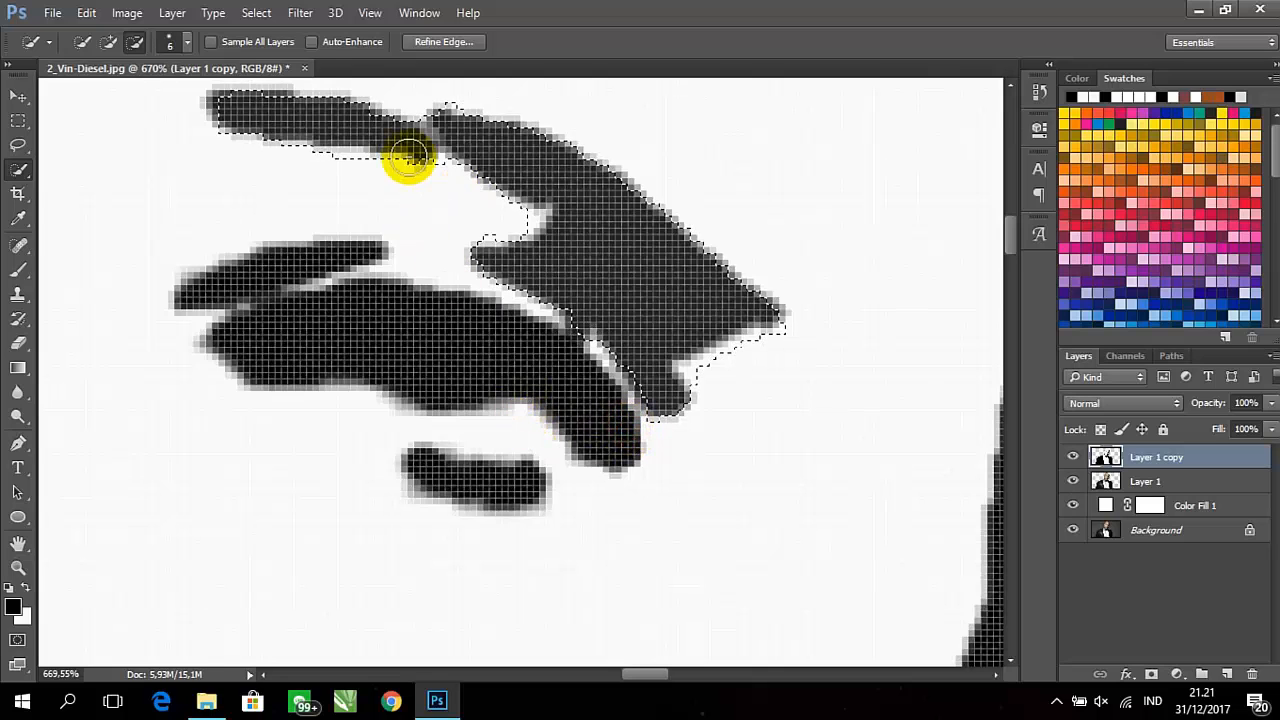
click(112, 41)
click(660, 355)
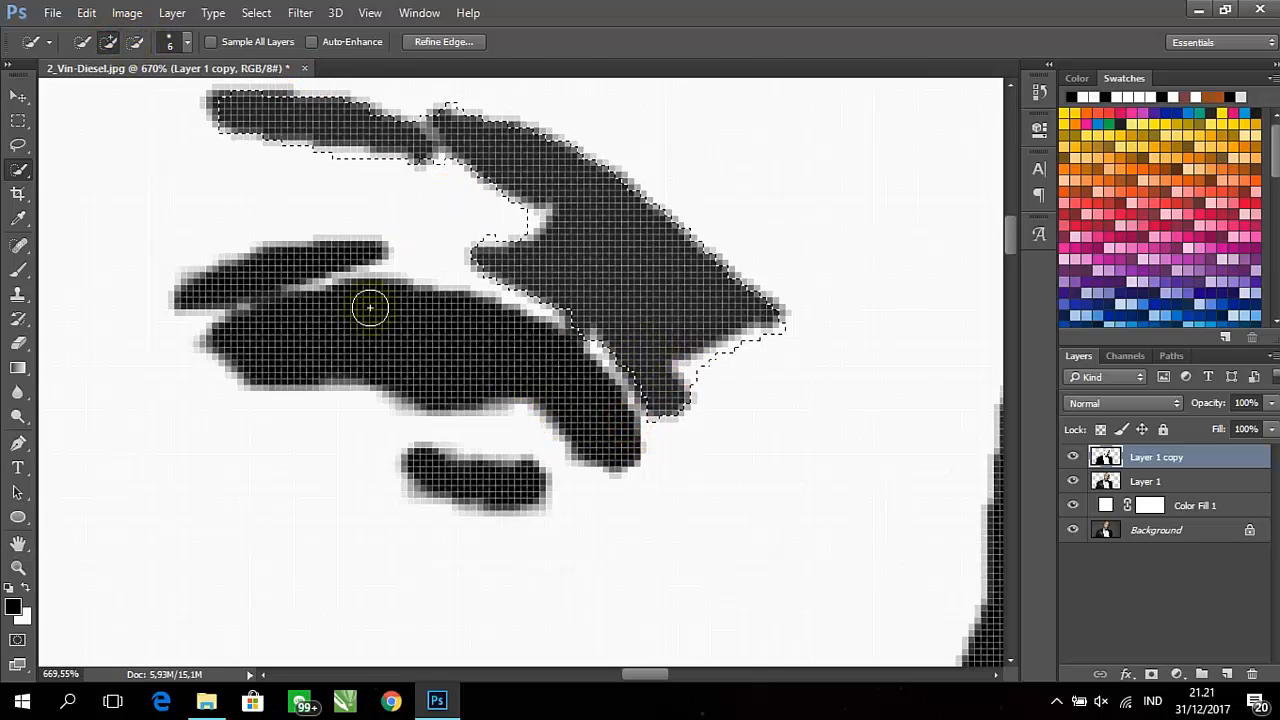
Paint the selected eyebrow shapes solid black with the 10 px brush, deselect and bring the whole portrait into view
click(18, 270)
scroll(273, 289, down, 1)
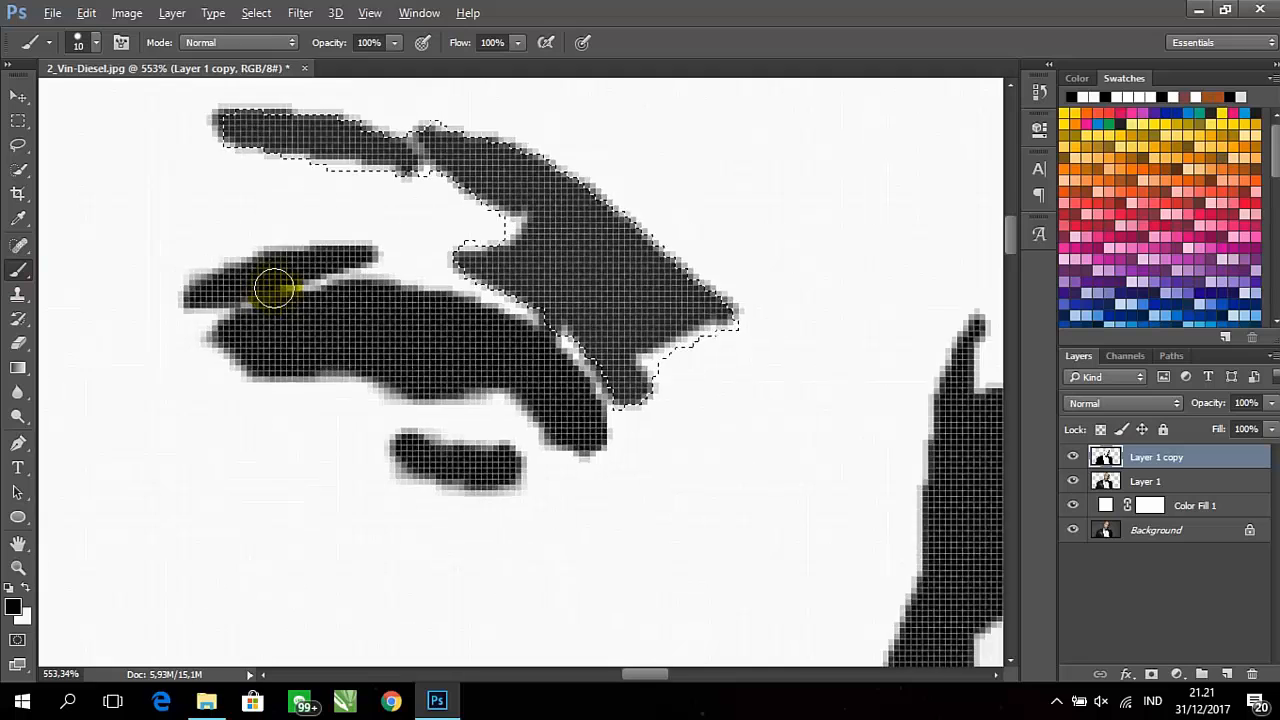
scroll(274, 289, down, 2)
drag(554, 331, 521, 354)
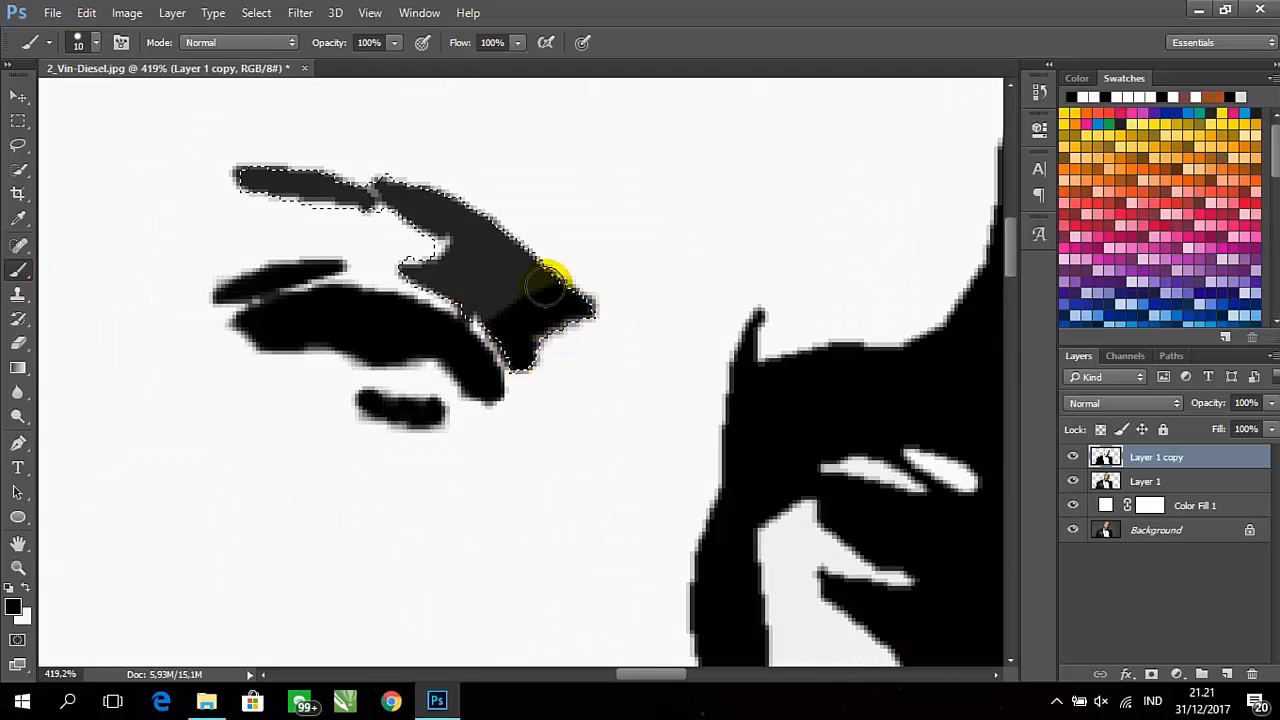
mouse_move(545, 283)
mouse_down()
mouse_move(487, 352)
mouse_move(445, 308)
mouse_up()
mouse_move(590, 315)
mouse_down()
mouse_move(526, 356)
mouse_move(548, 318)
mouse_move(542, 340)
mouse_move(578, 312)
mouse_move(434, 268)
mouse_move(540, 258)
mouse_move(547, 218)
mouse_move(498, 173)
mouse_move(244, 200)
mouse_move(406, 190)
mouse_move(426, 170)
mouse_move(419, 156)
mouse_move(415, 205)
mouse_move(594, 308)
mouse_up()
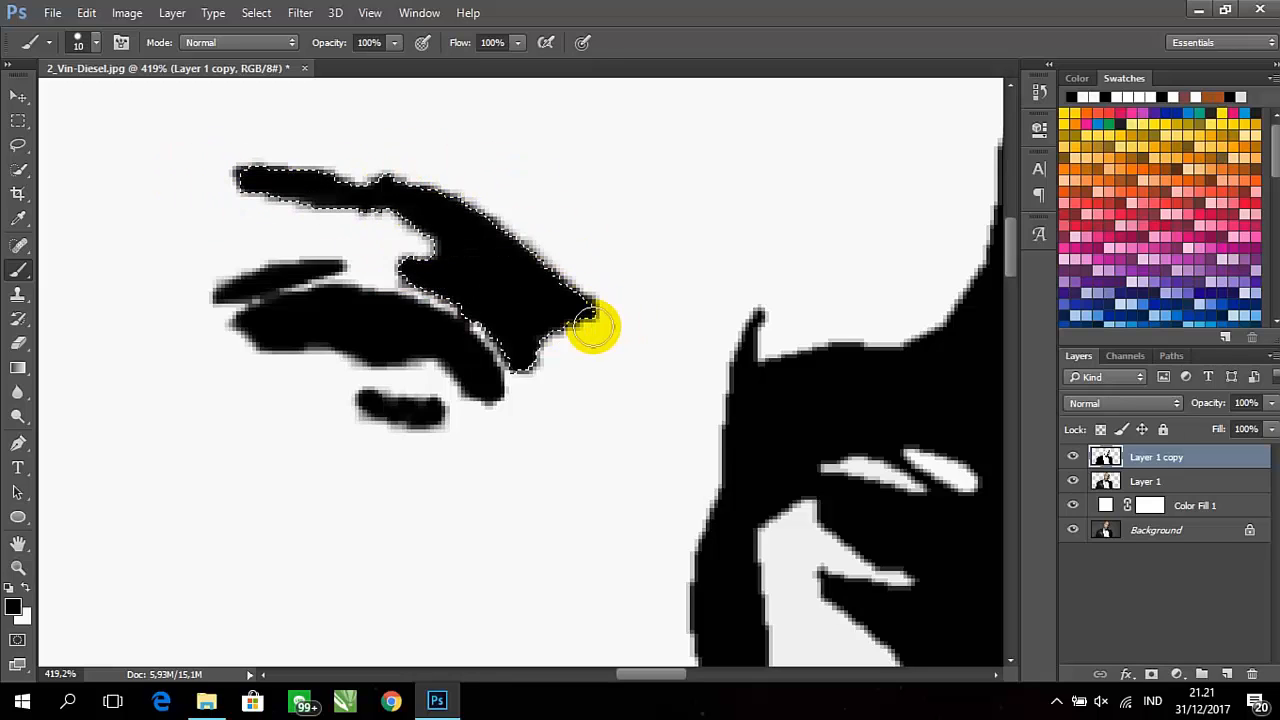
scroll(571, 414, down, 3)
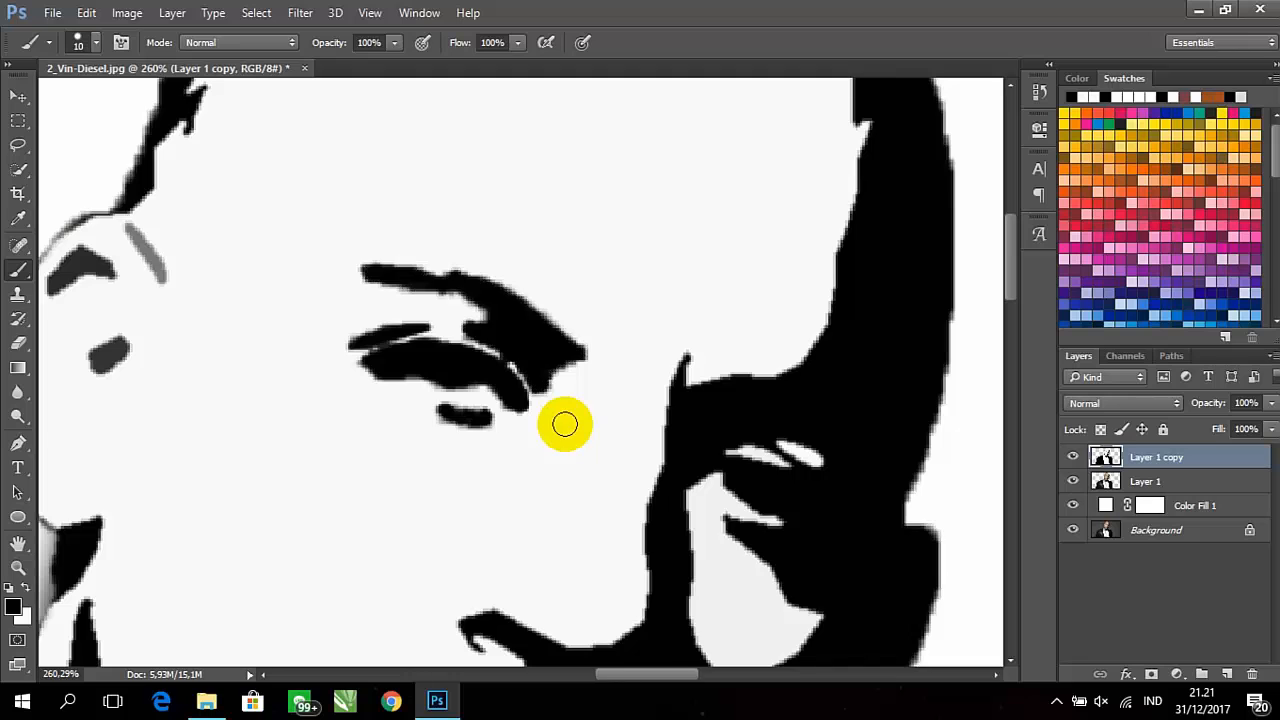
scroll(566, 423, down, 3)
scroll(568, 515, down, 3)
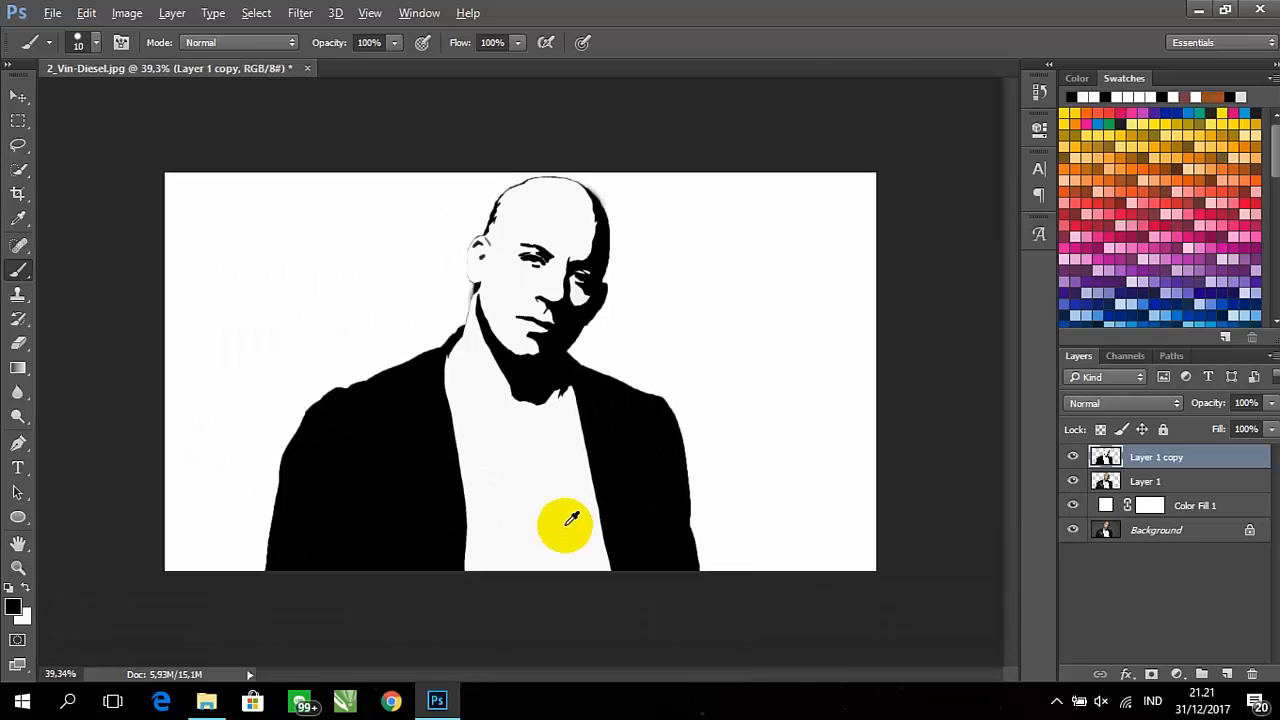
Bring the grey details of the ear into close view
scroll(487, 268, up, 6)
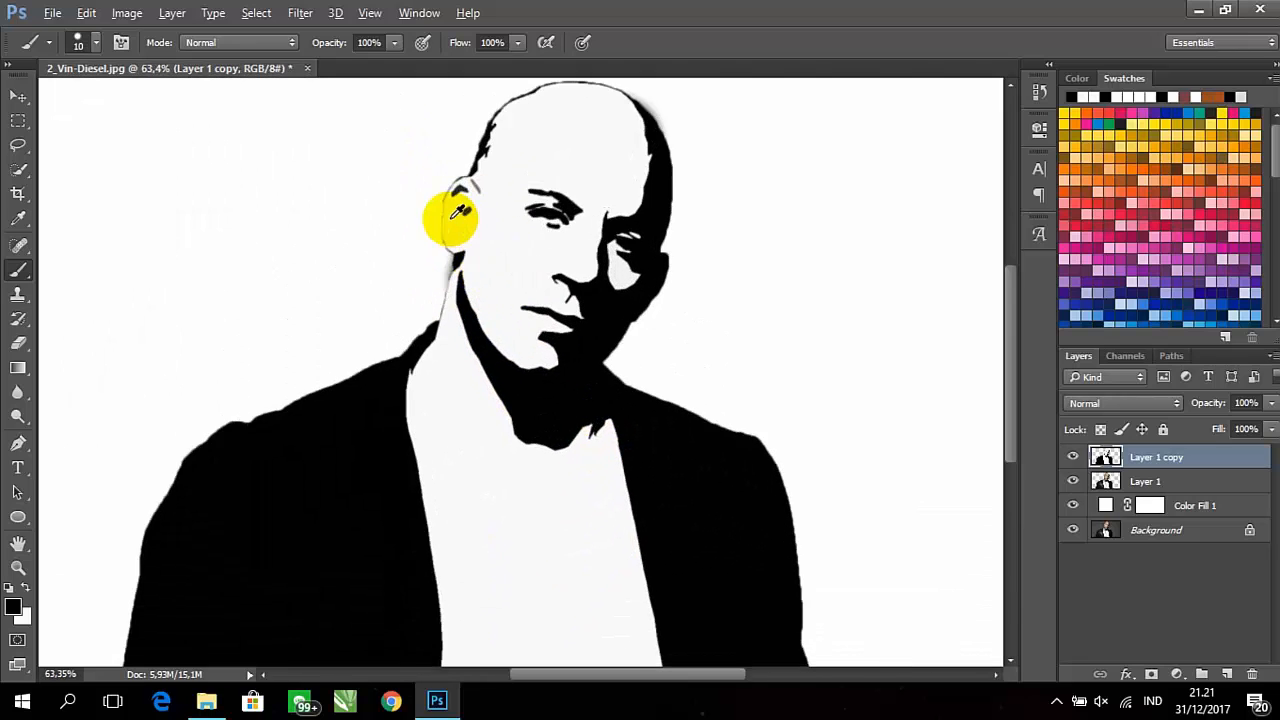
scroll(491, 195, up, 3)
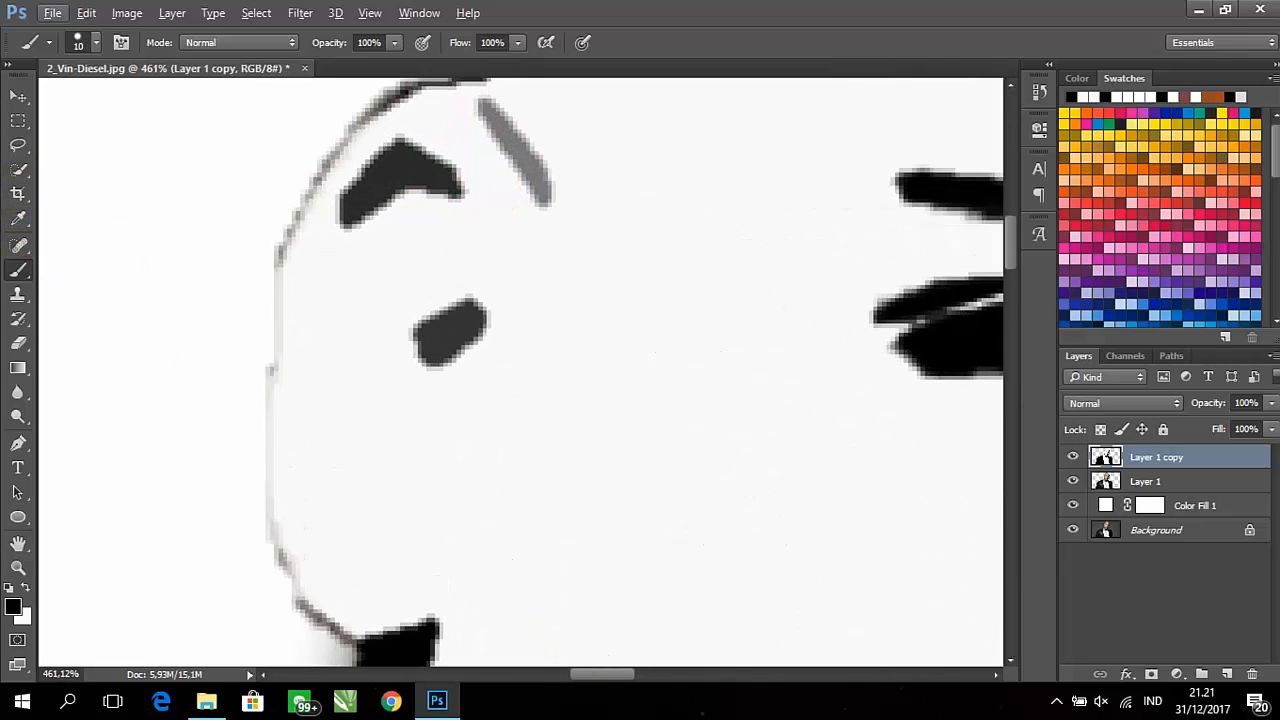
click(591, 717)
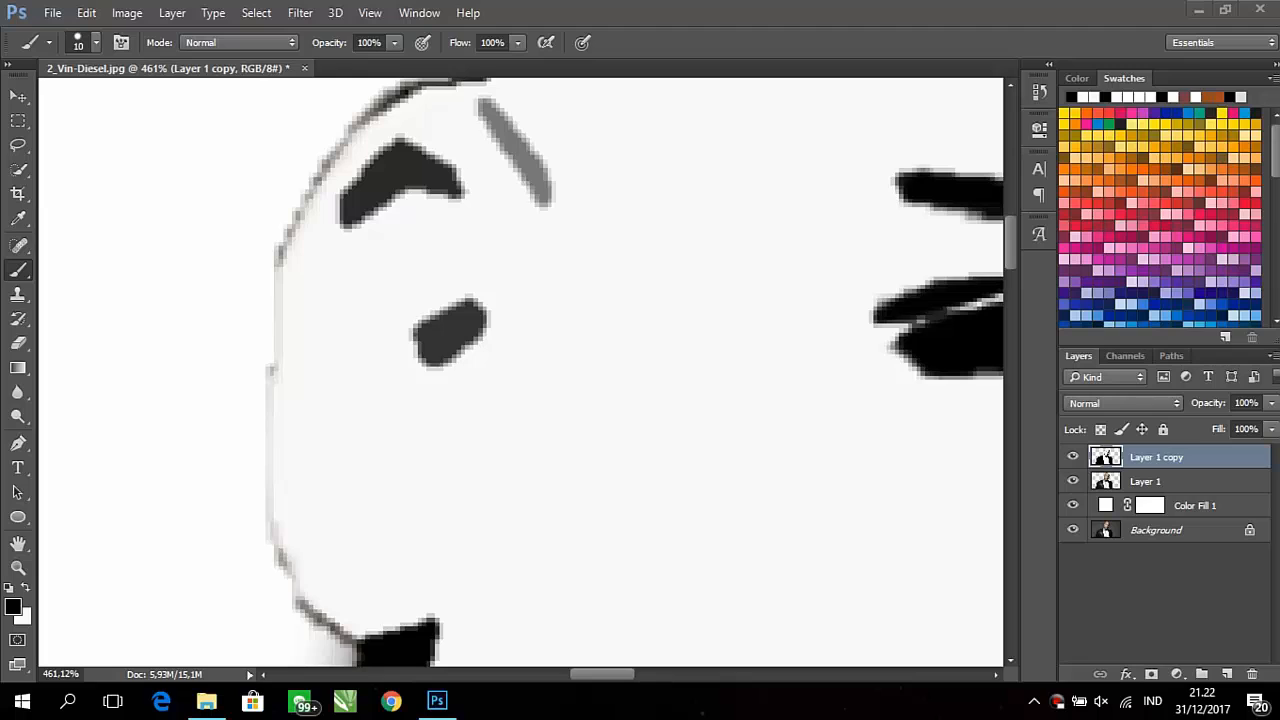
click(1040, 702)
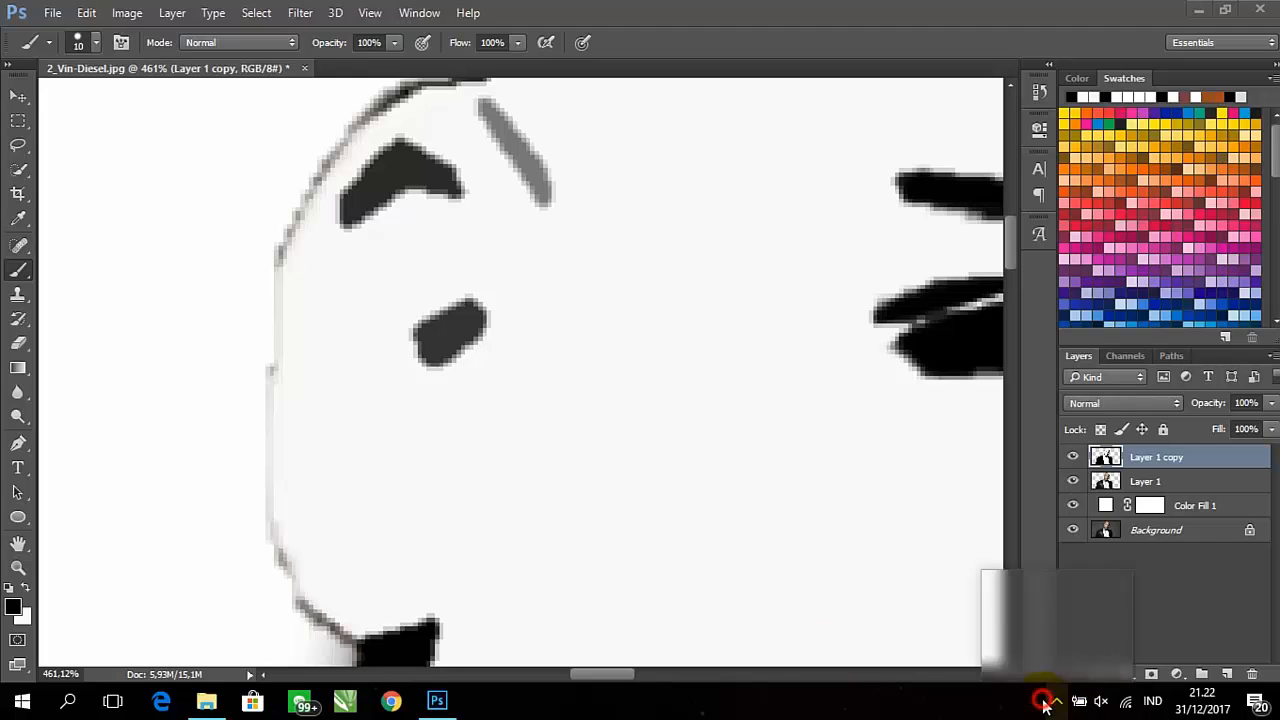
click(1113, 626)
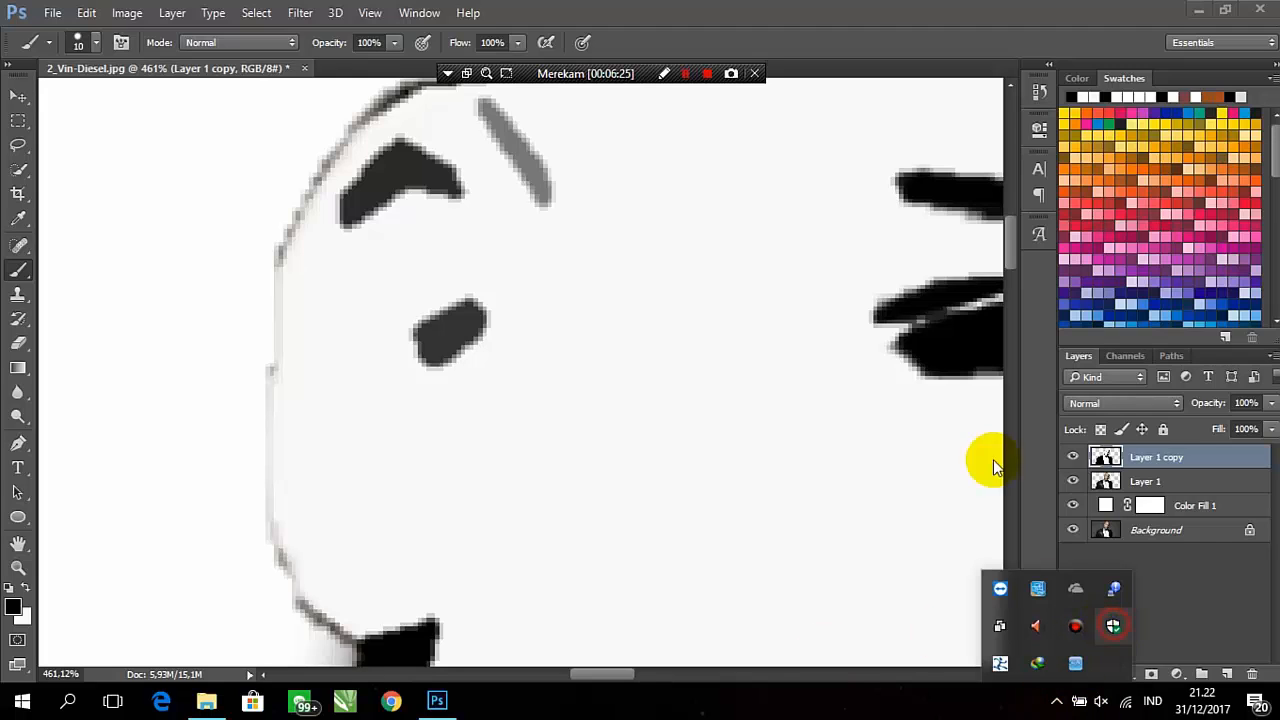
click(449, 75)
click(468, 92)
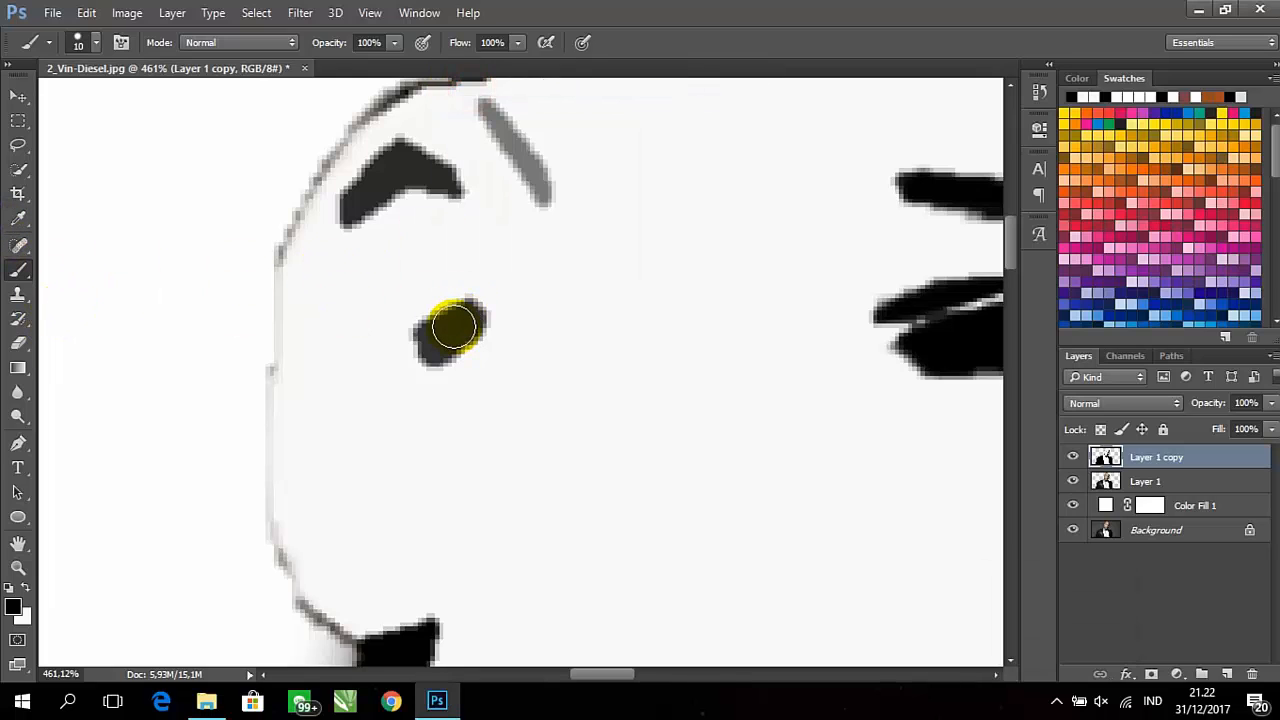
Select the dark grey spot inside the ear with the 6 px Quick Selection brush, paint it solid black with the 10 px brush and deselect
click(18, 169)
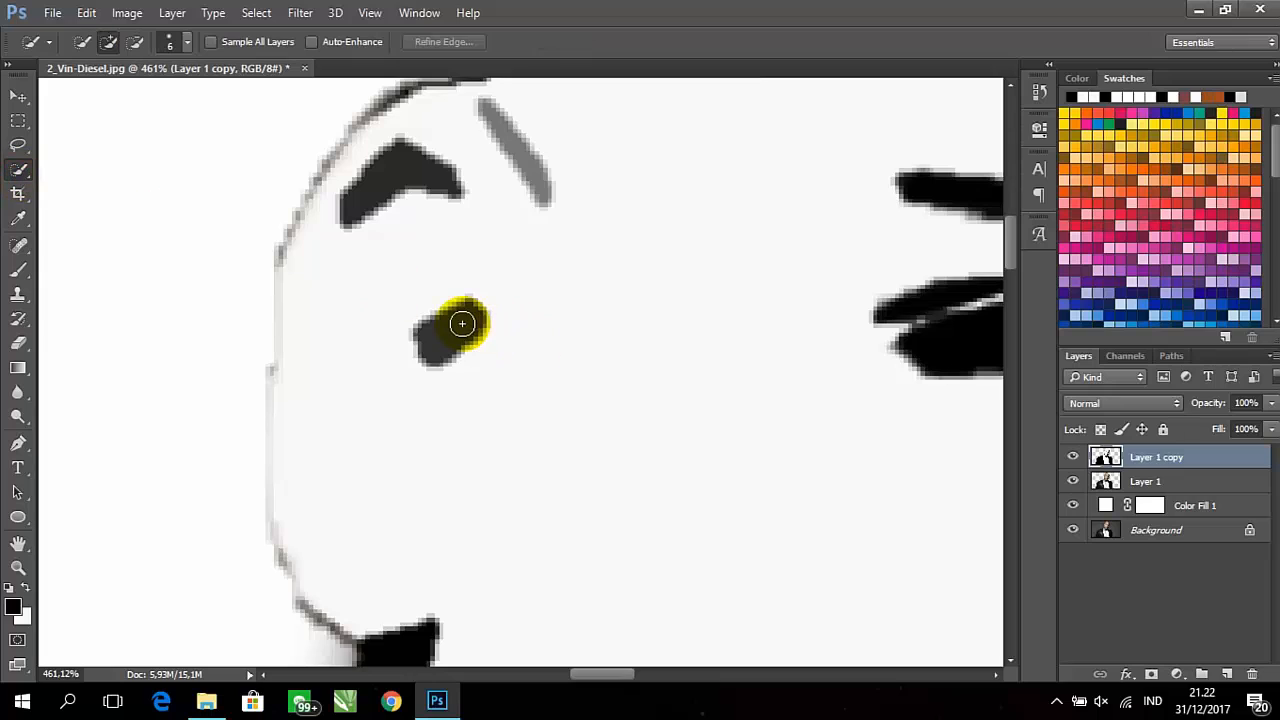
mouse_move(462, 323)
mouse_down()
mouse_move(409, 347)
mouse_move(466, 324)
mouse_up()
key(ctrl+d)
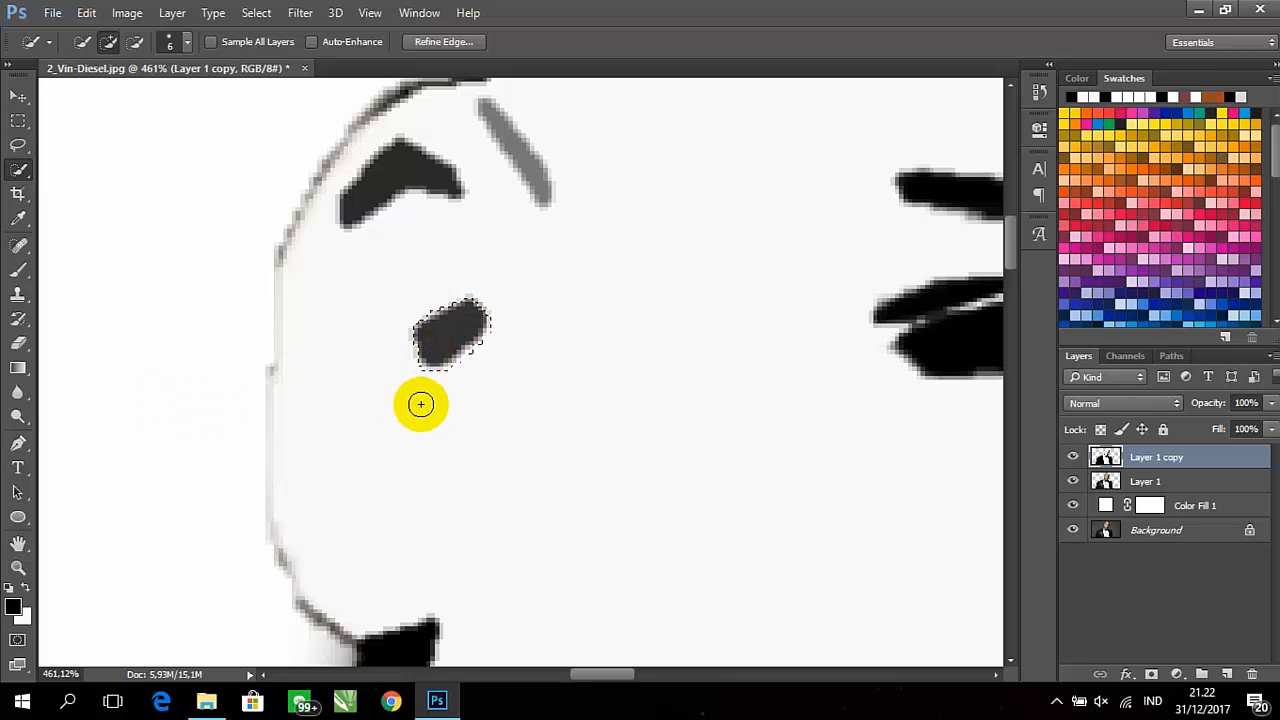
click(18, 270)
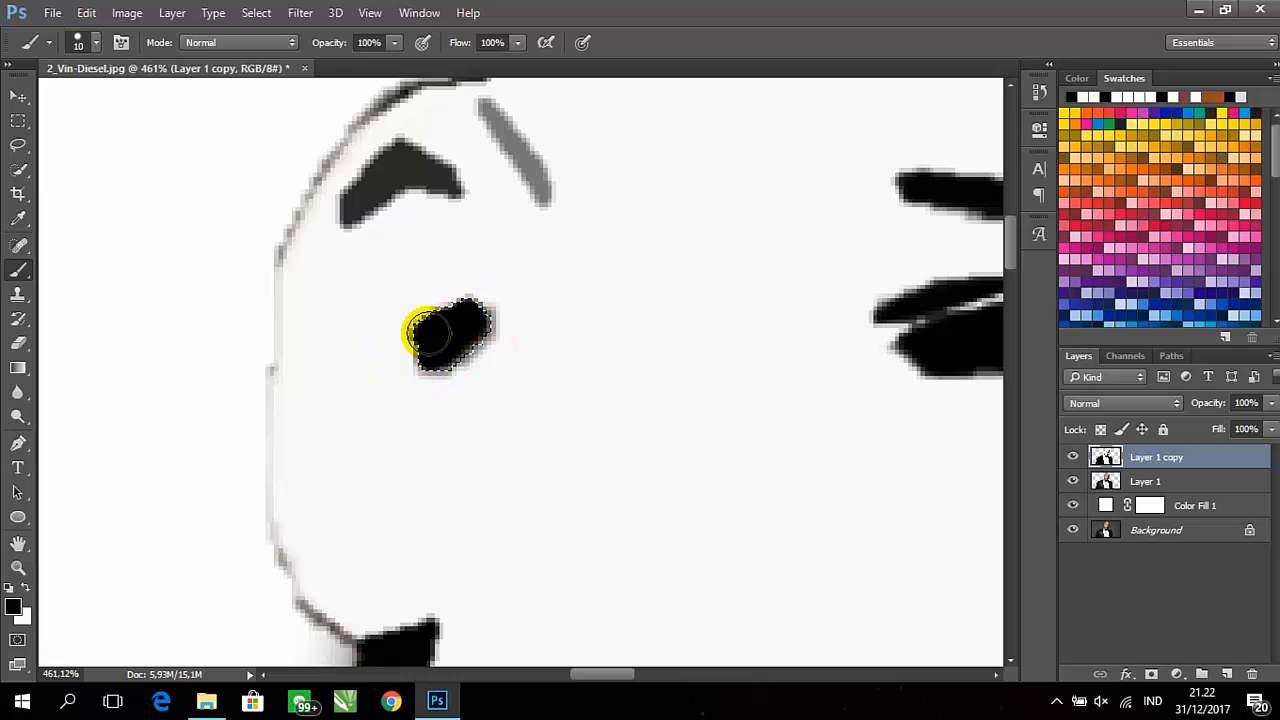
drag(577, 303, 583, 428)
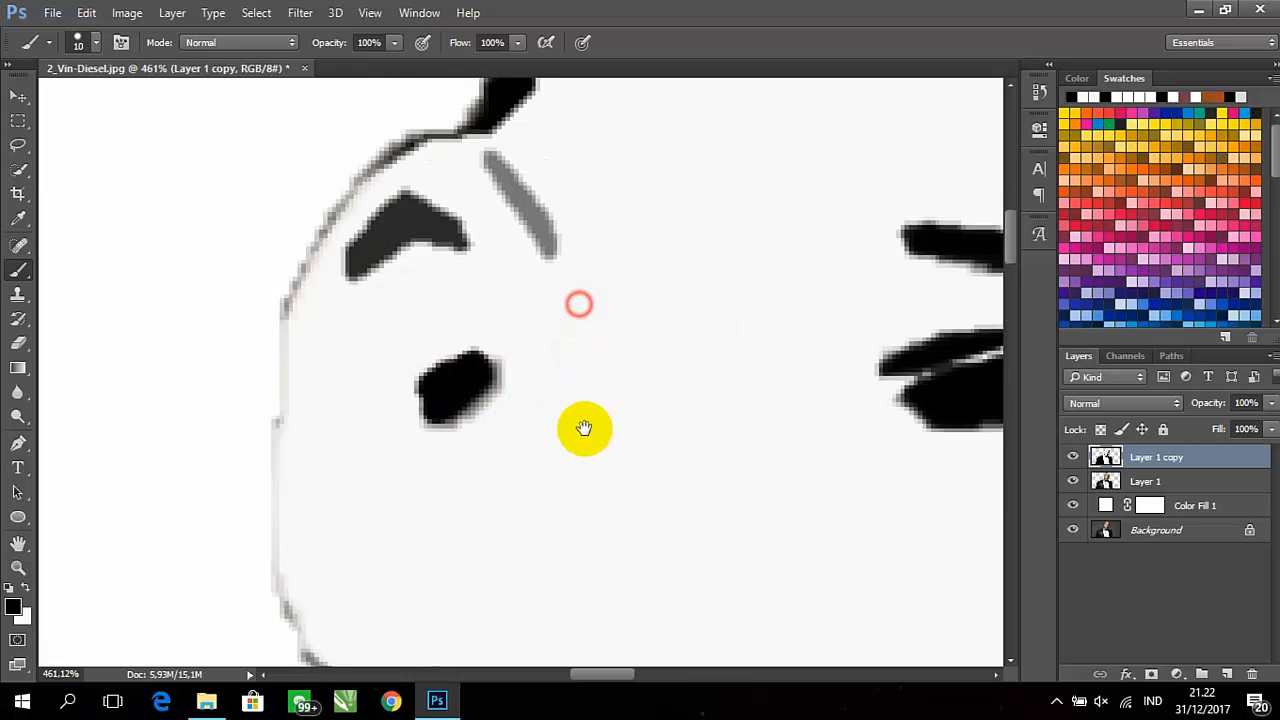
Select the dark grey angled shape in the upper ear, paint it solid black with the 10 px brush and deselect
click(18, 168)
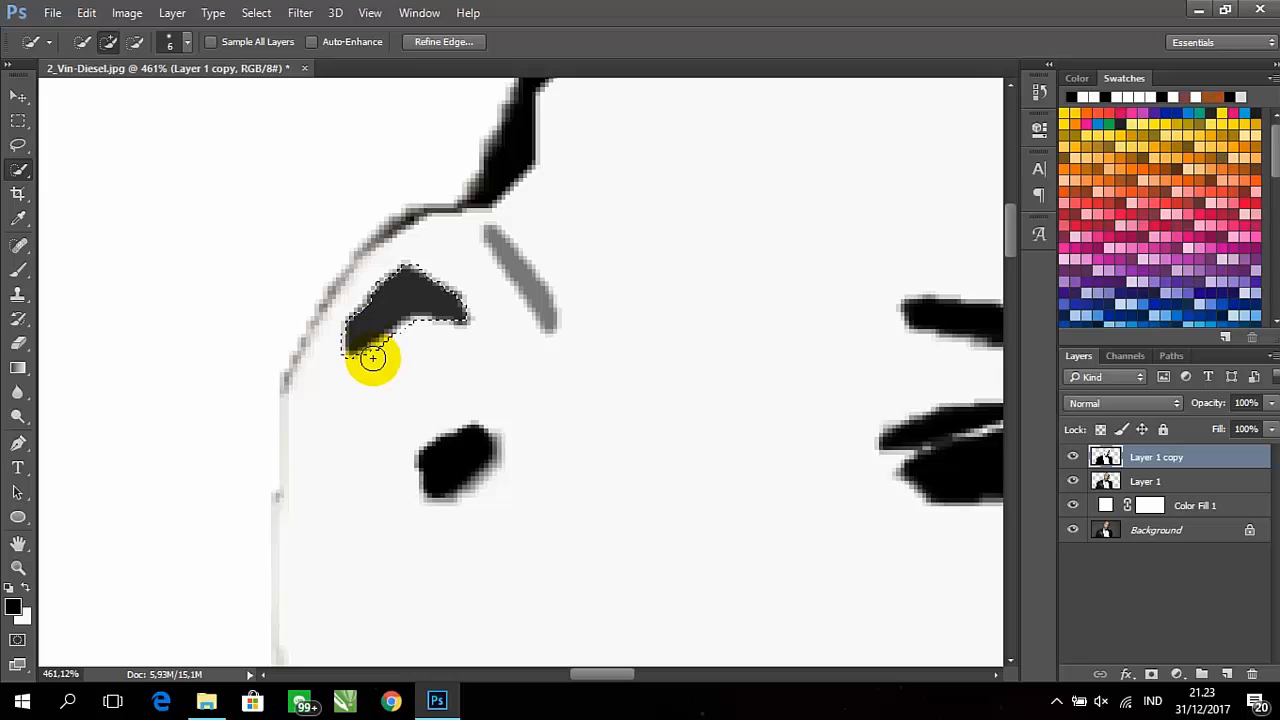
click(18, 269)
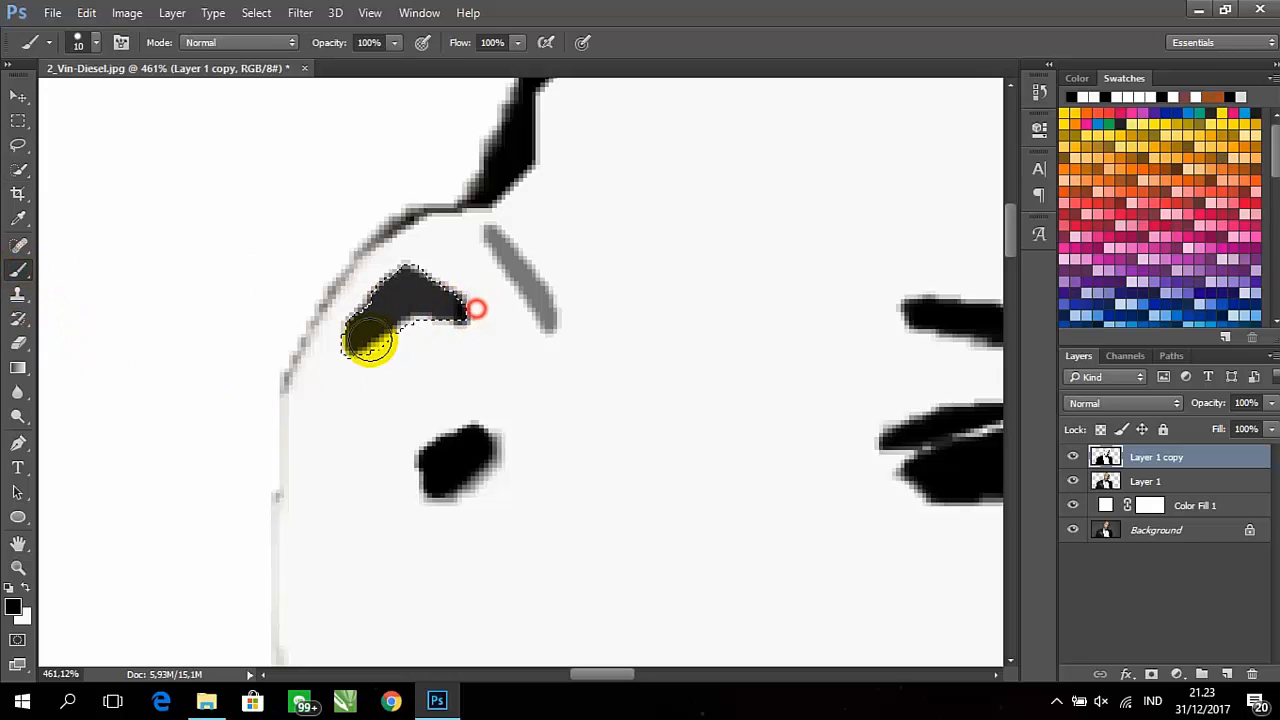
mouse_move(369, 341)
mouse_down()
mouse_move(432, 275)
mouse_move(386, 271)
mouse_up()
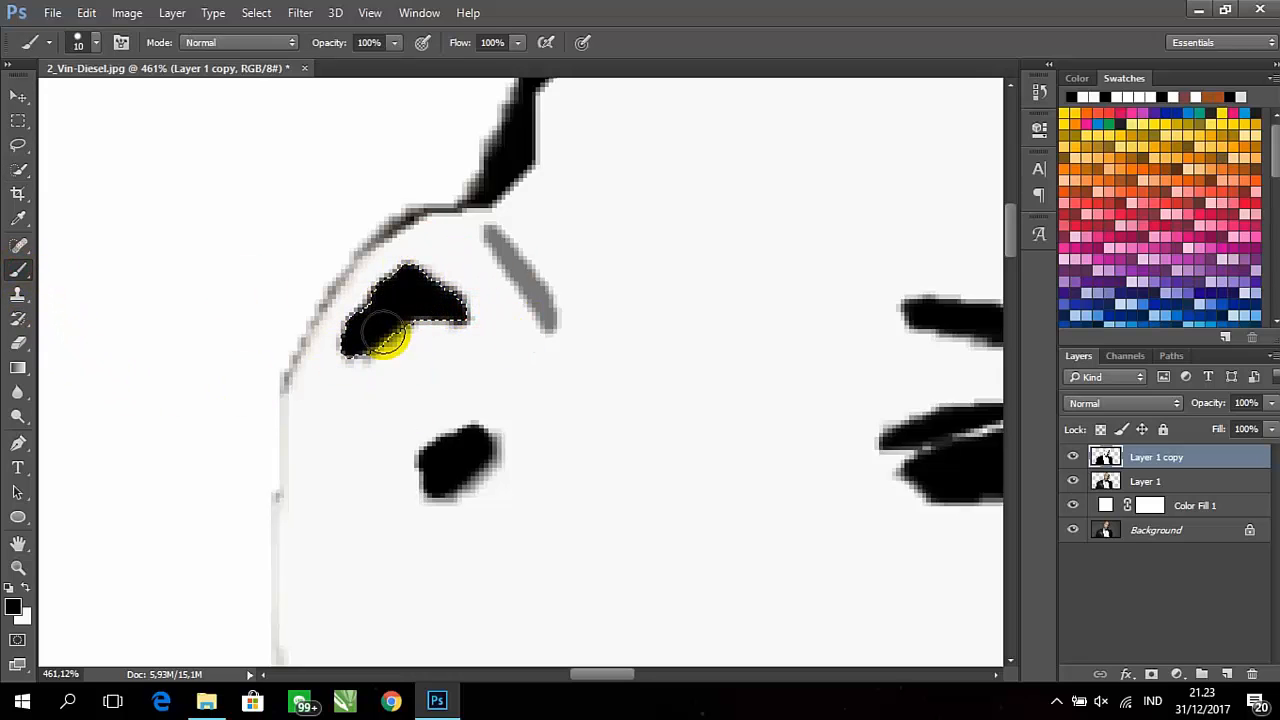
key(ctrl+d)
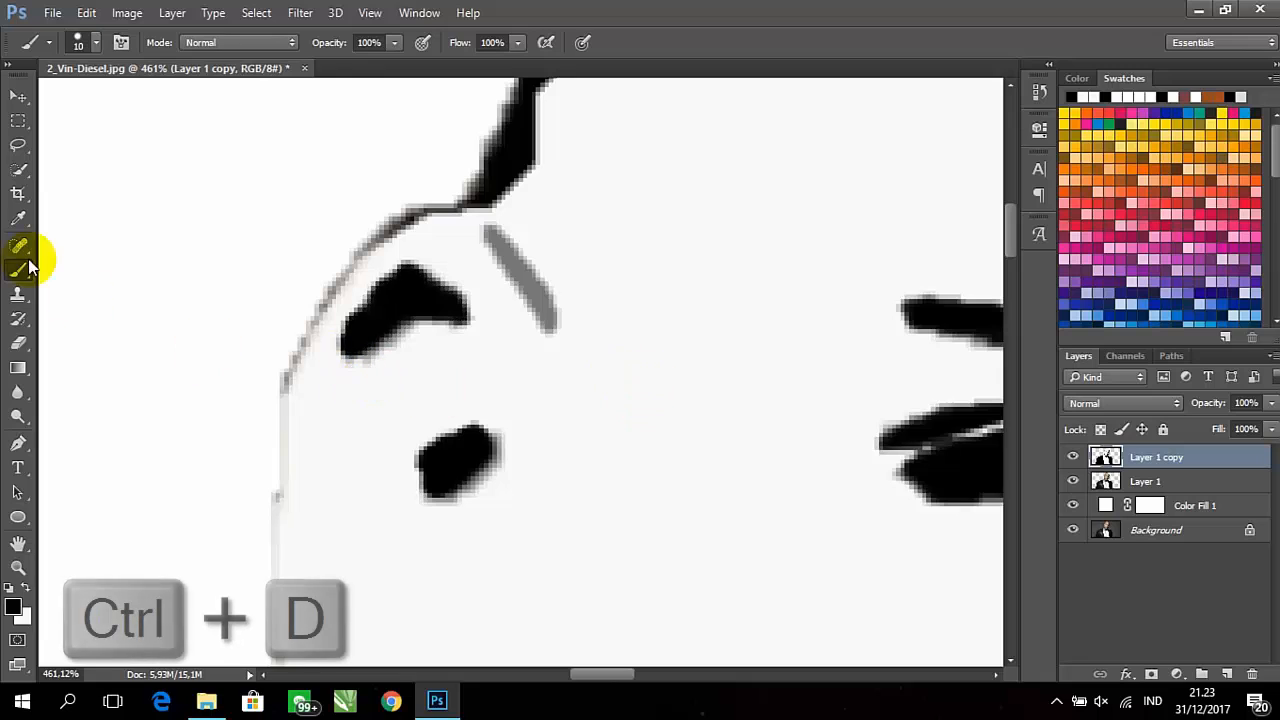
Select the whole slanted mid-grey stroke beside the upper ear, paint it black with the 10 px brush and deselect
click(18, 169)
click(543, 297)
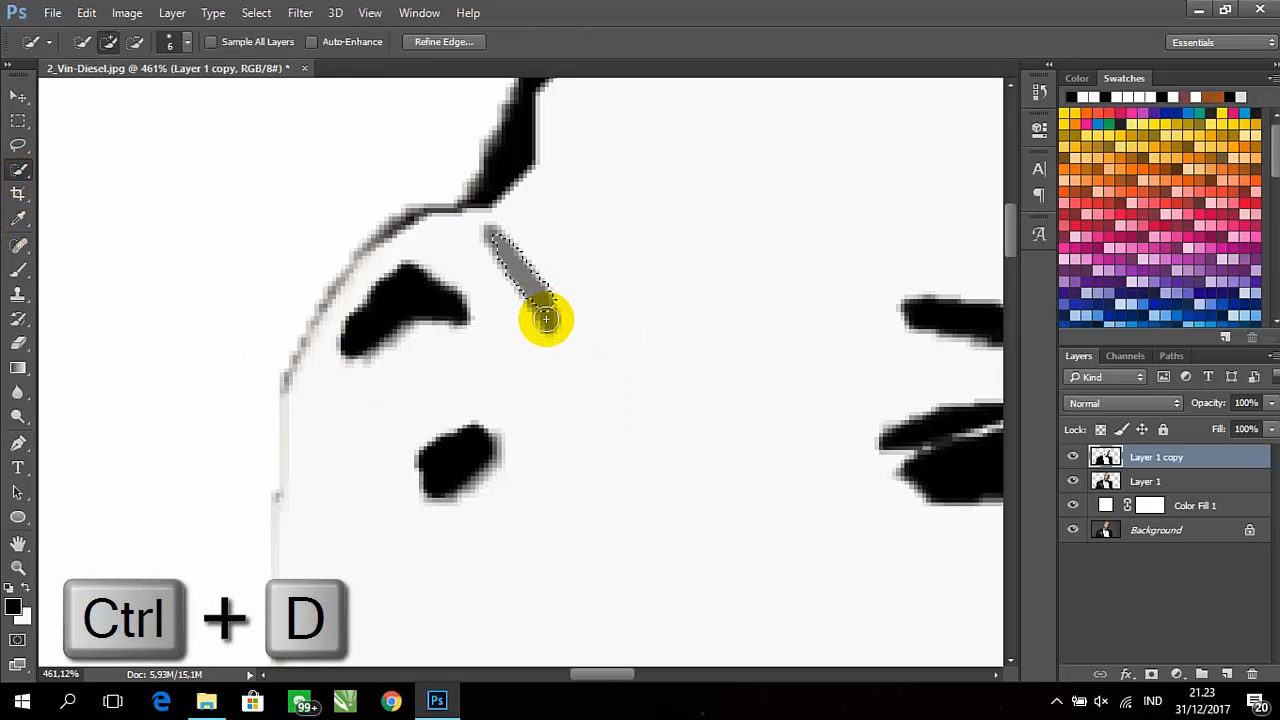
click(546, 319)
click(546, 314)
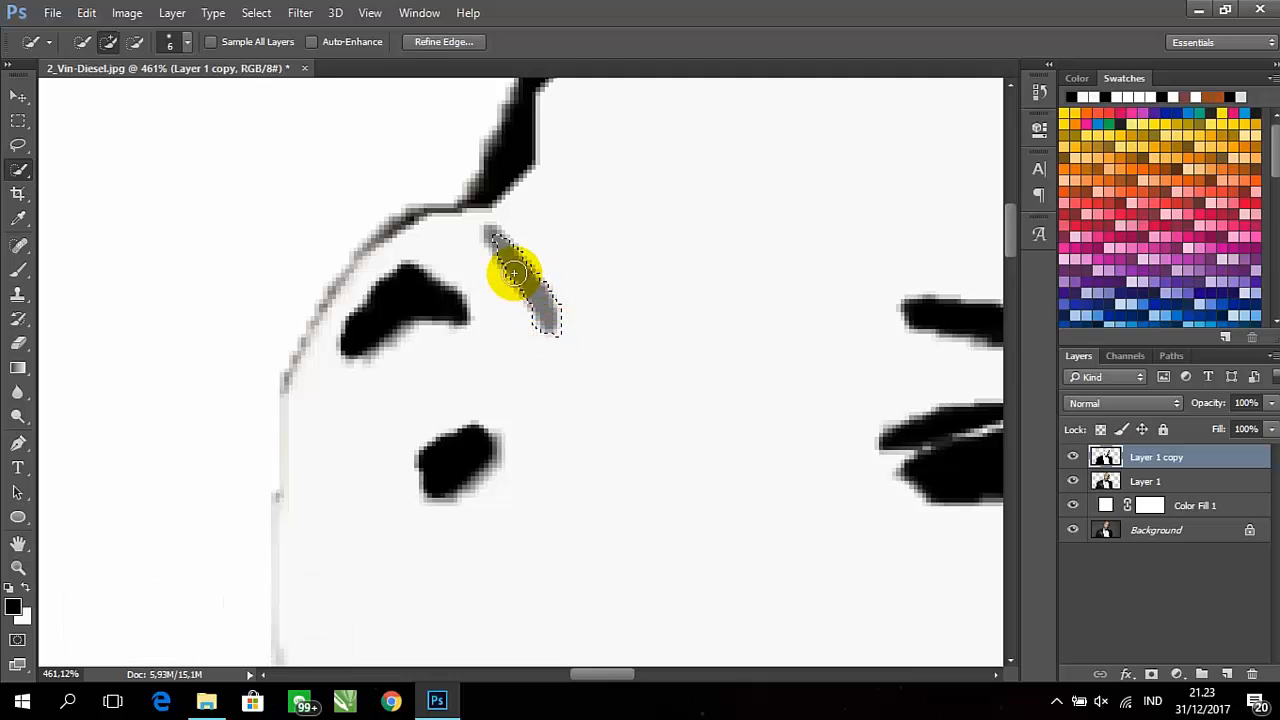
click(497, 240)
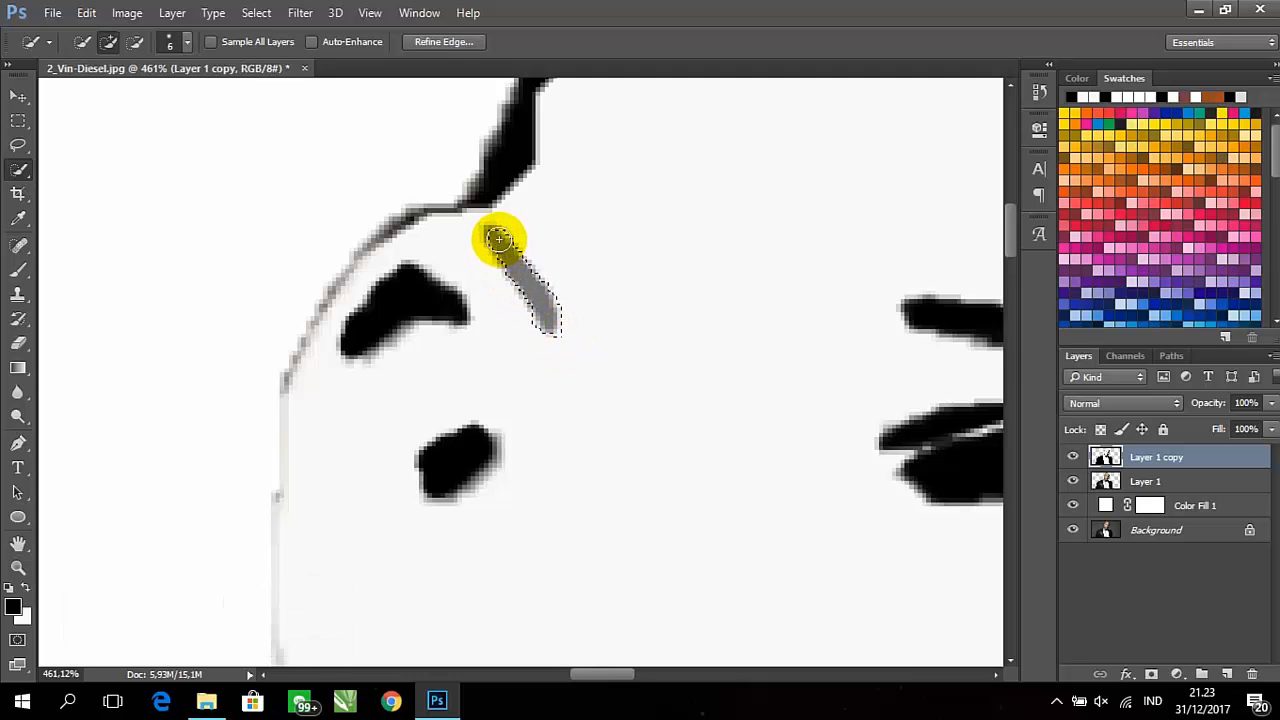
click(20, 268)
drag(500, 245, 543, 309)
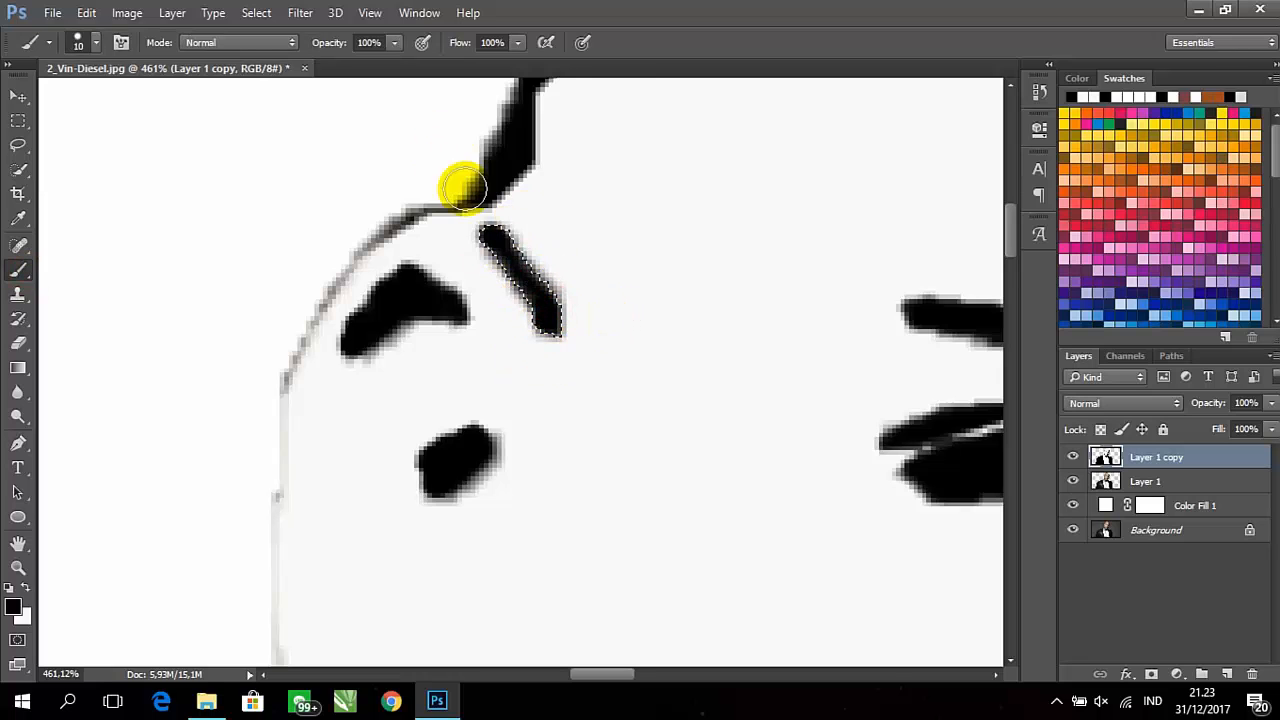
alt+scroll(606, 374, down, 3)
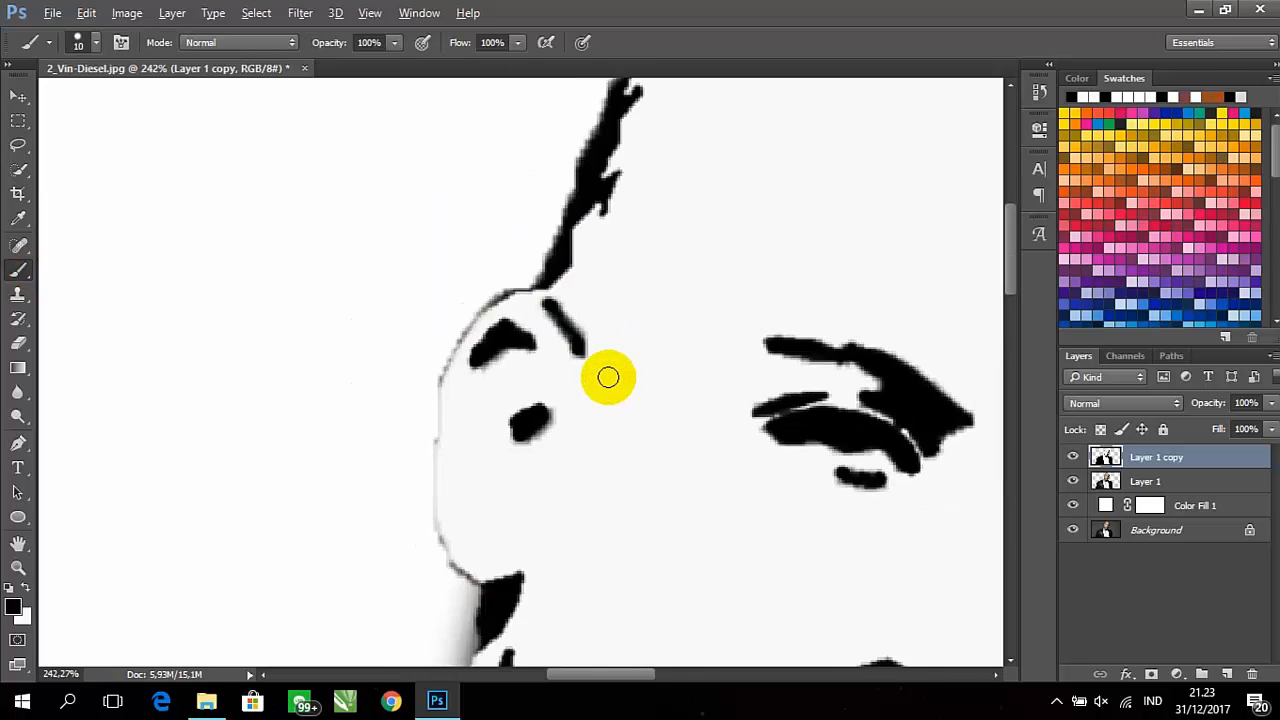
scroll(608, 376, down, 5)
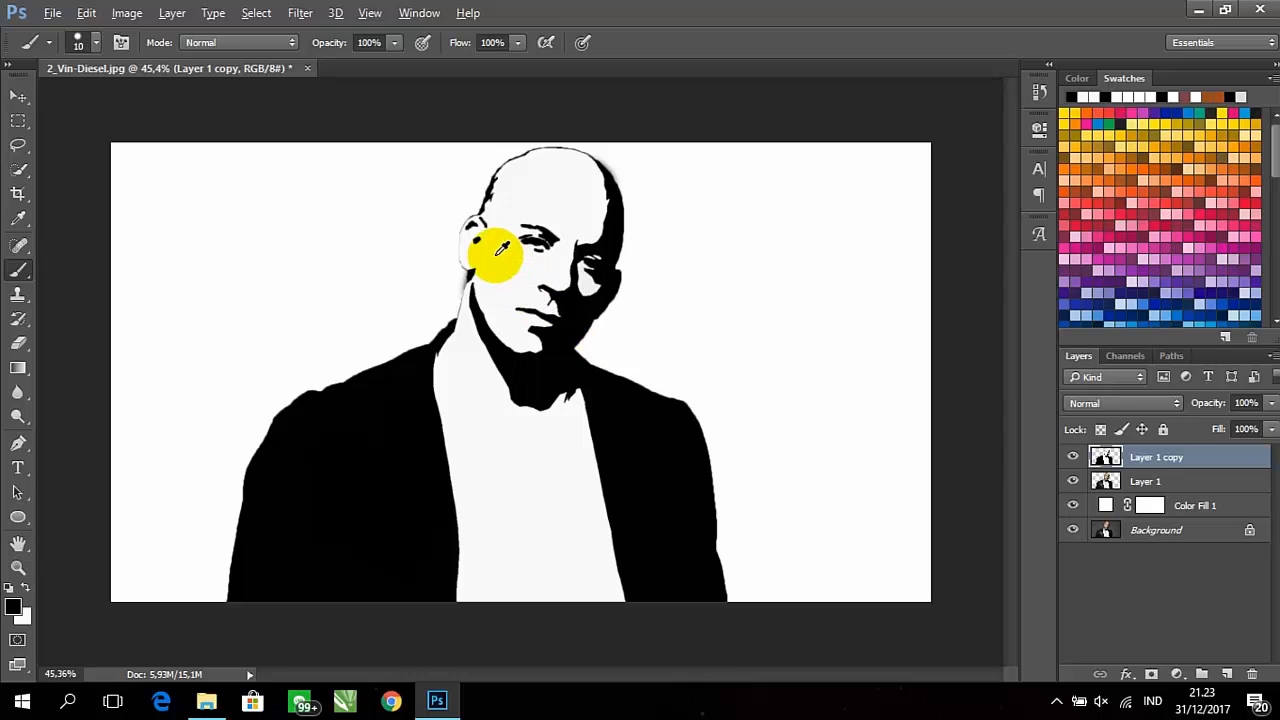
Reselect the slanted stroke beside the upper ear, fill it out to its selection edges in black and deselect
alt+scroll(501, 248, up, 8)
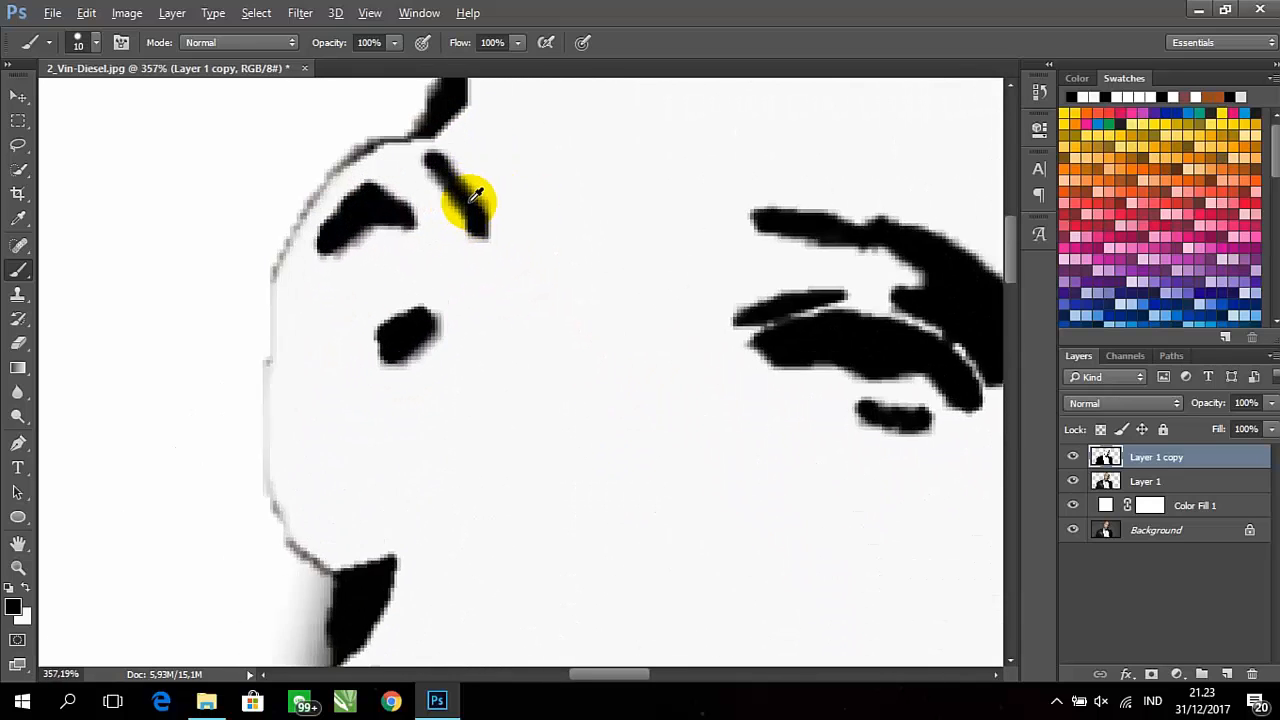
alt+scroll(476, 193, up, 2)
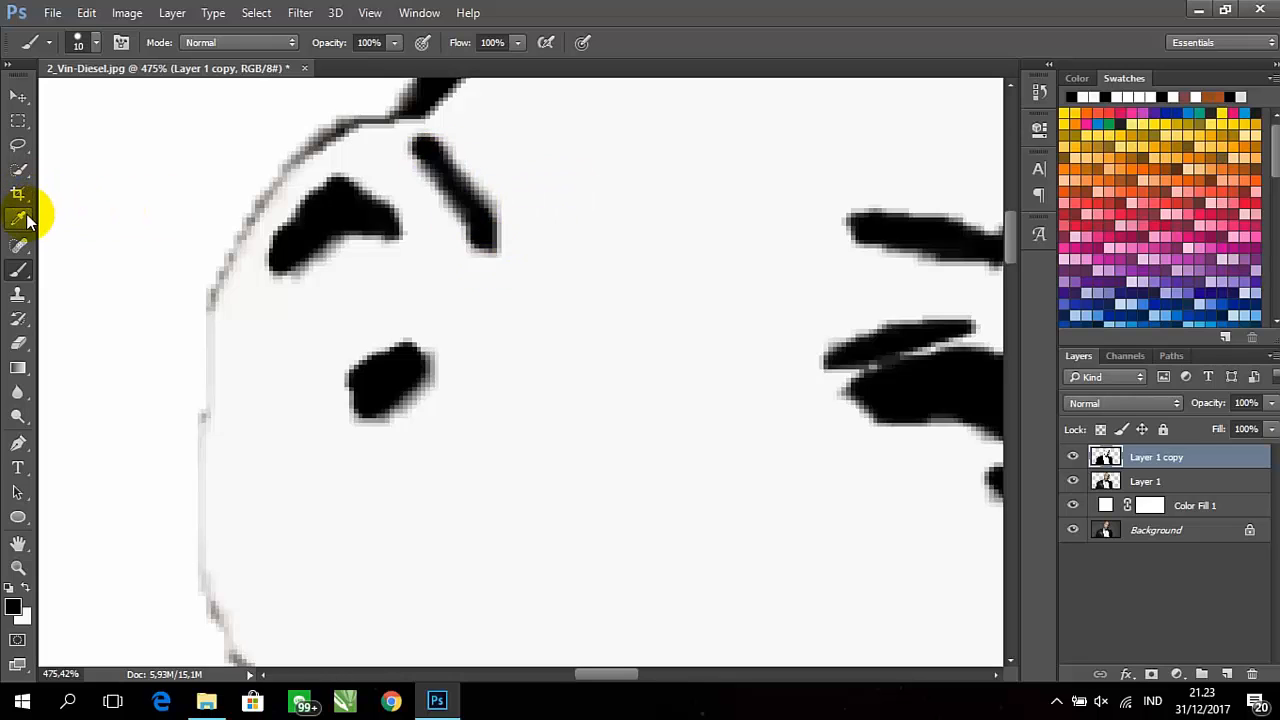
click(18, 170)
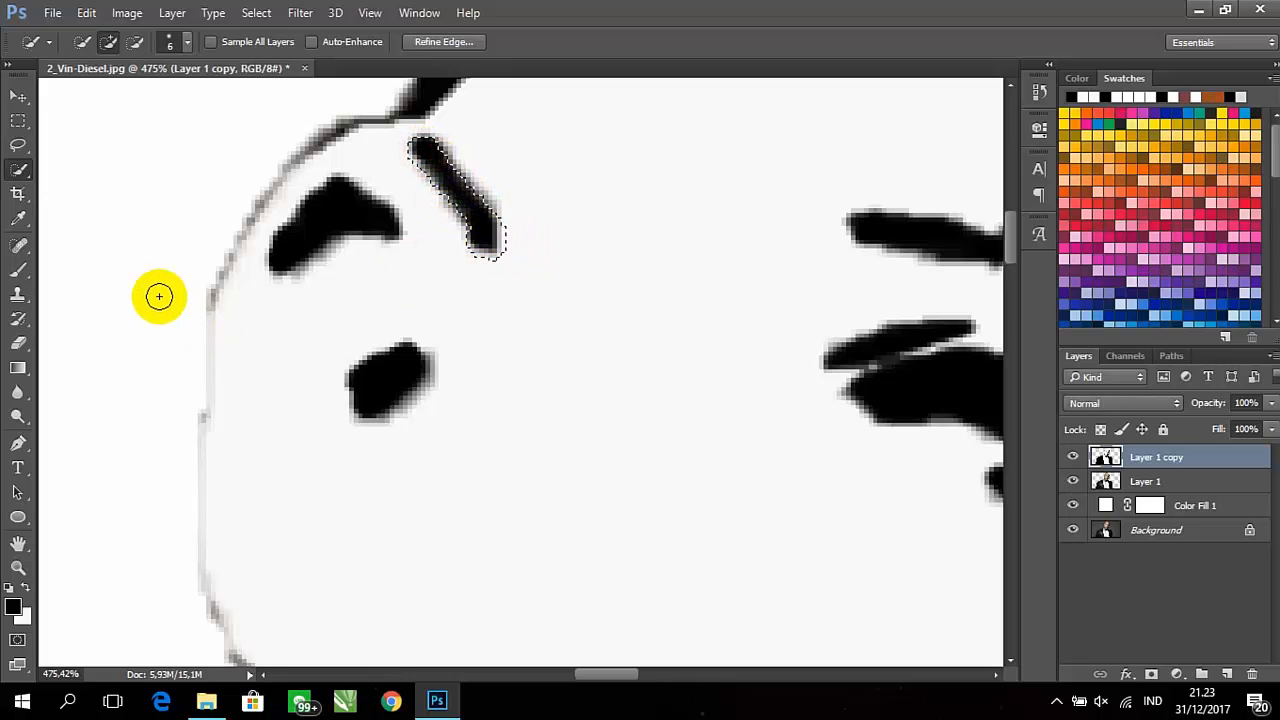
click(18, 272)
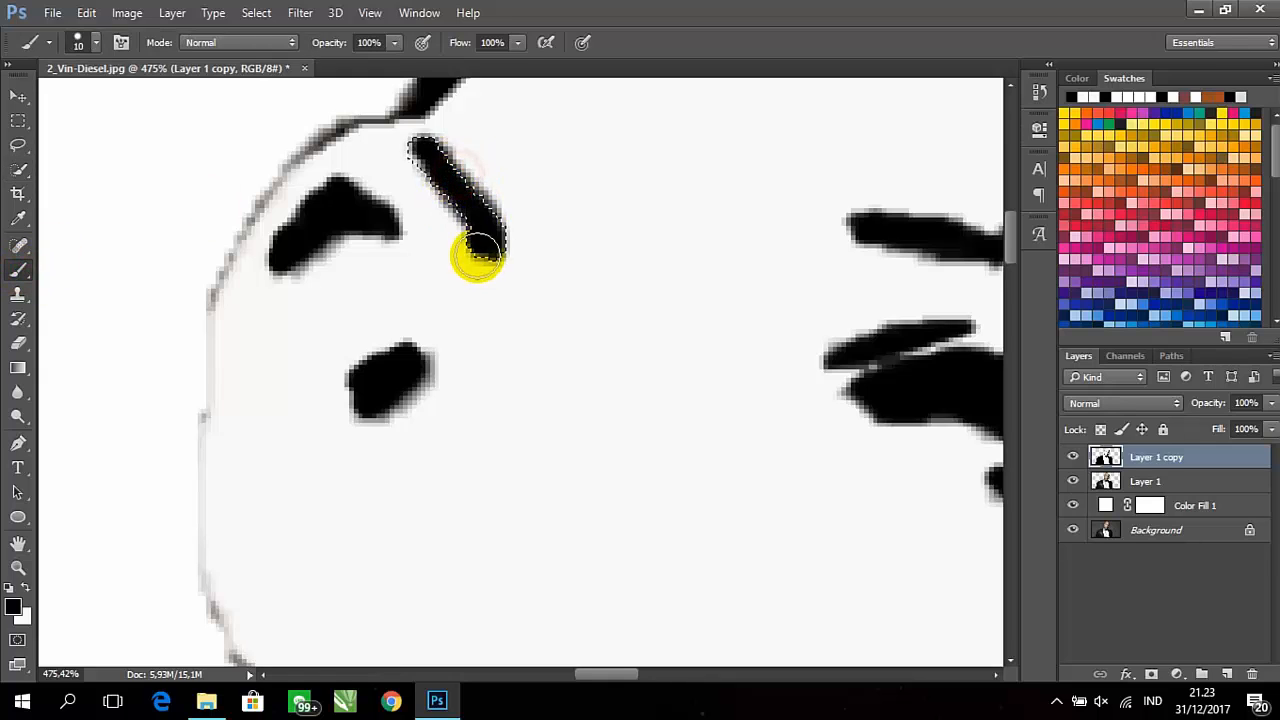
mouse_move(467, 219)
mouse_down()
mouse_move(431, 145)
mouse_move(427, 170)
mouse_move(436, 175)
mouse_move(438, 154)
mouse_move(494, 276)
mouse_move(460, 163)
mouse_move(483, 240)
mouse_move(471, 186)
mouse_up()
key(ctrl+d)
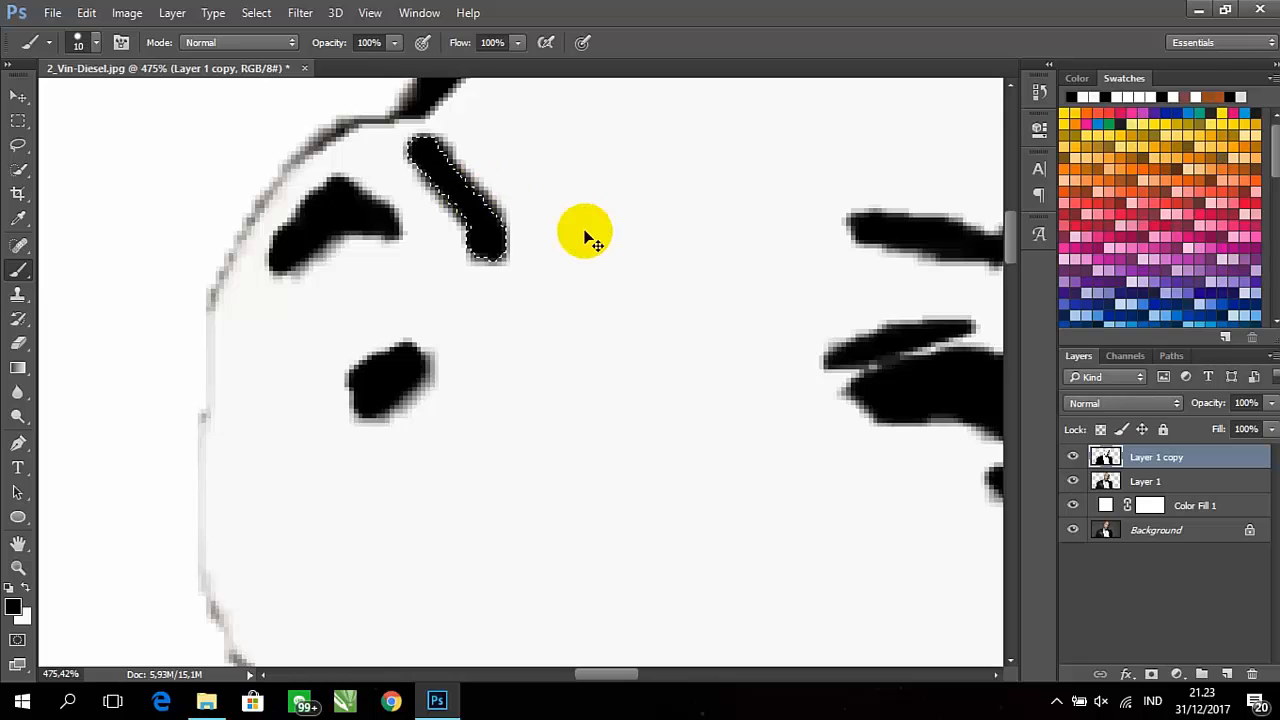
scroll(573, 318, down, 10)
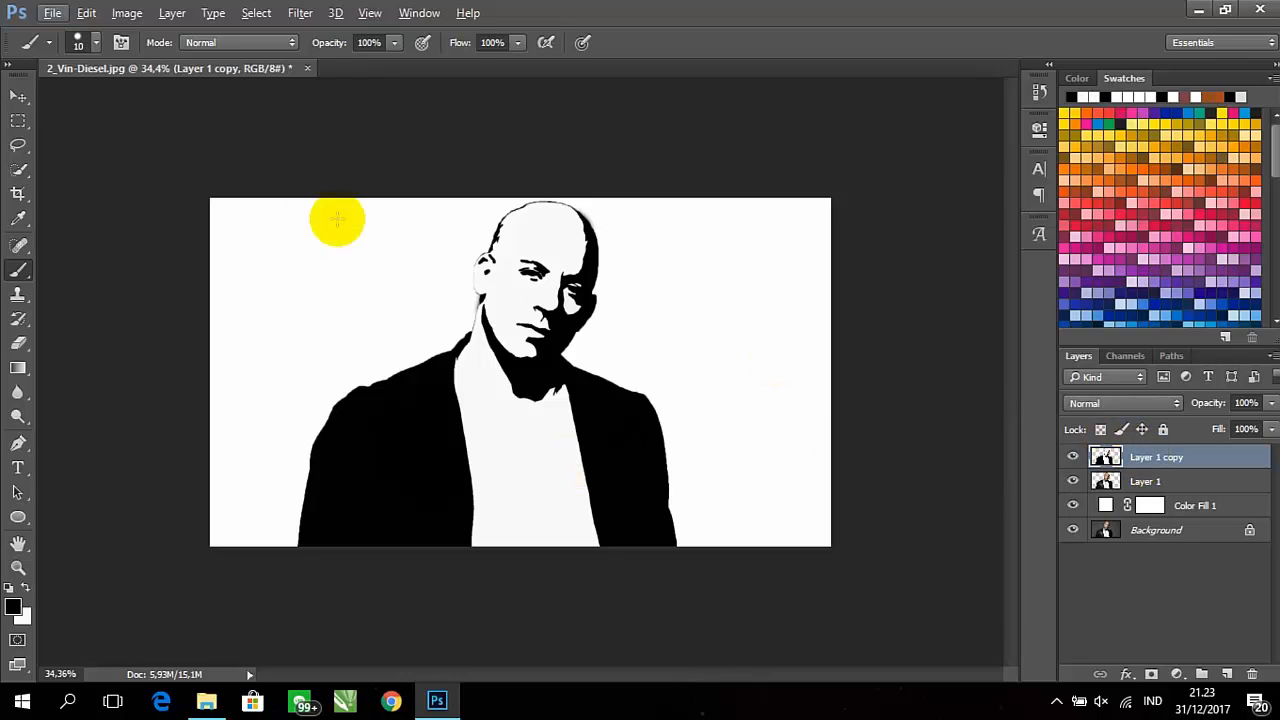
Select the portrait's black areas on Layer 1 copy with Color Range, using Sampled Colors and a fuzziness of 200
click(124, 14)
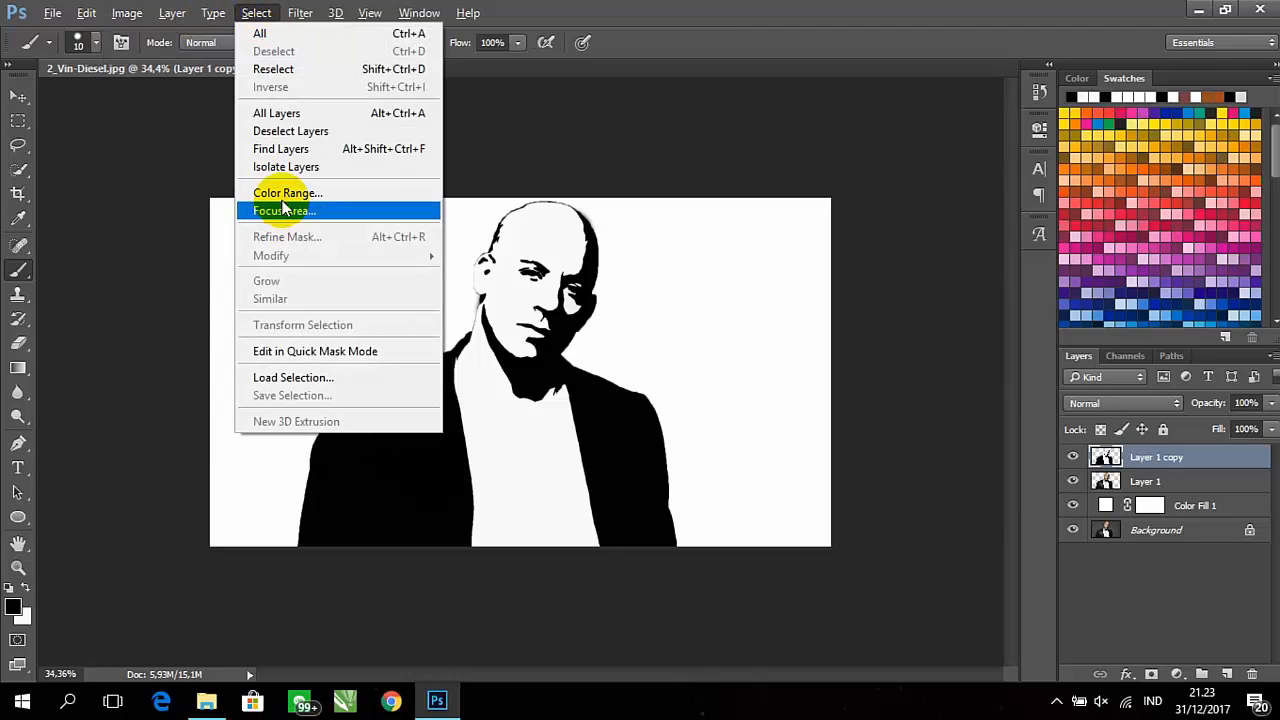
click(285, 205)
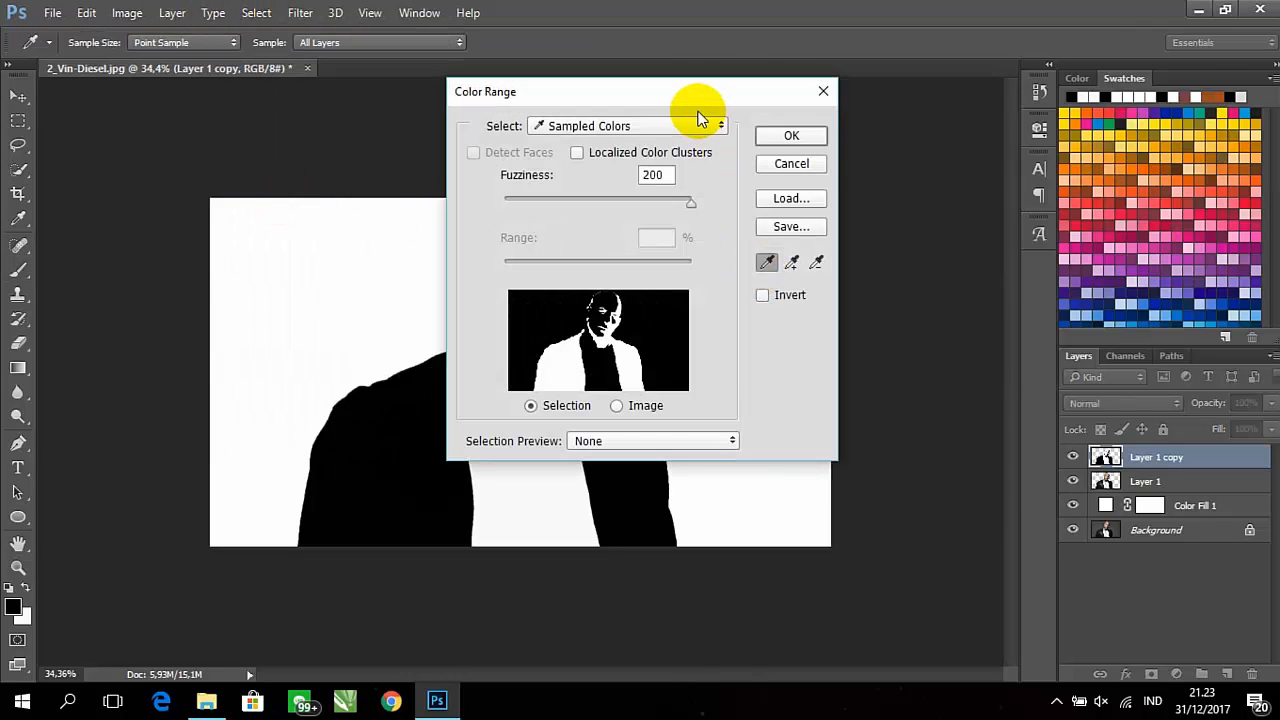
drag(680, 97, 905, 122)
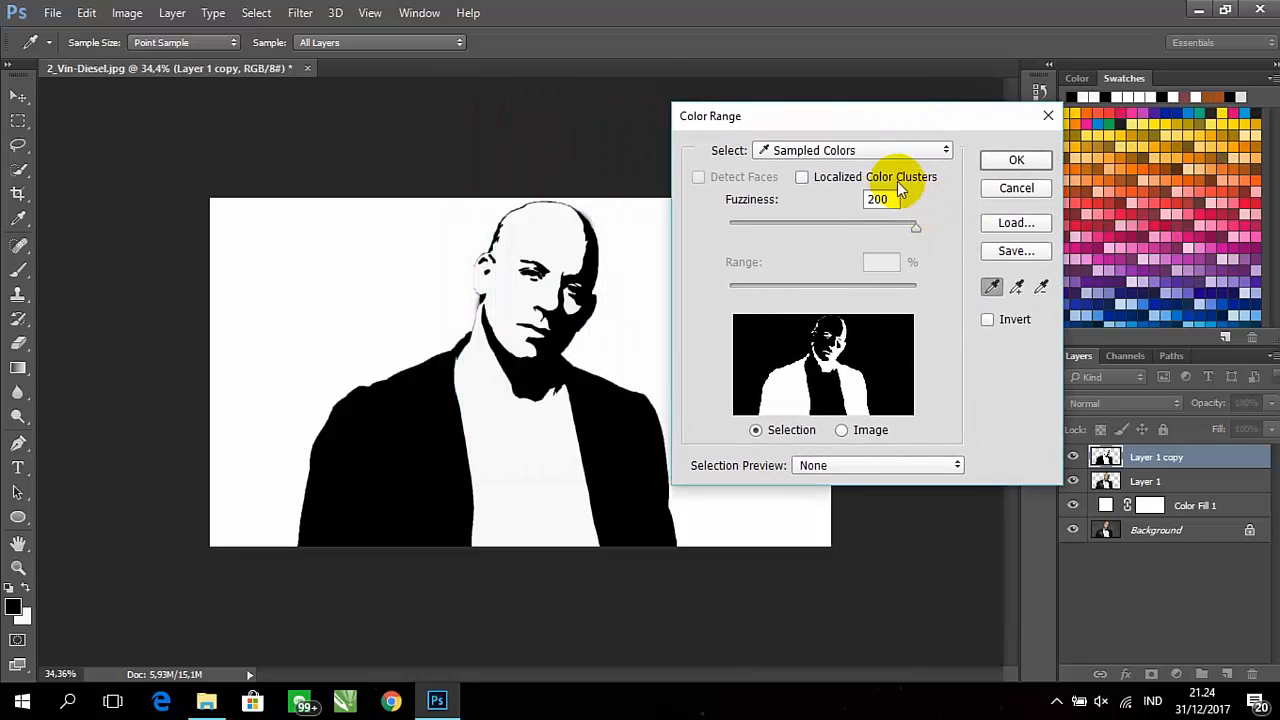
click(893, 150)
click(886, 167)
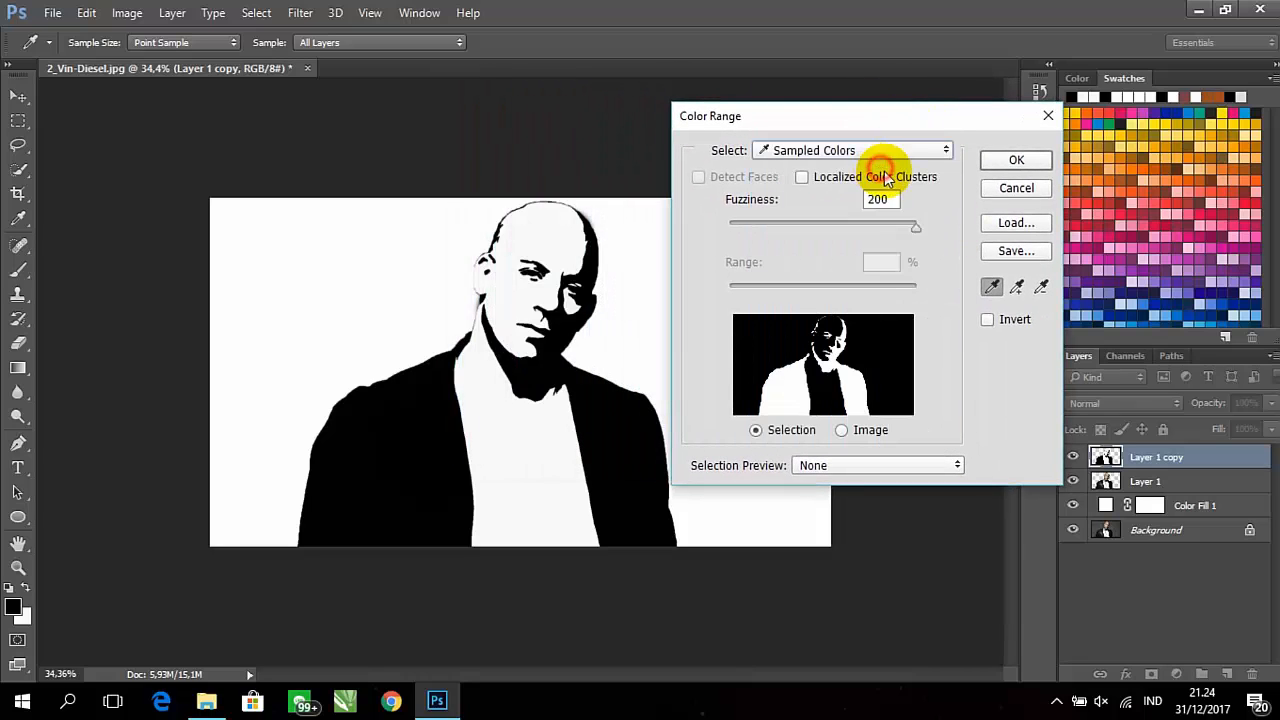
click(991, 288)
click(1012, 162)
key(b)
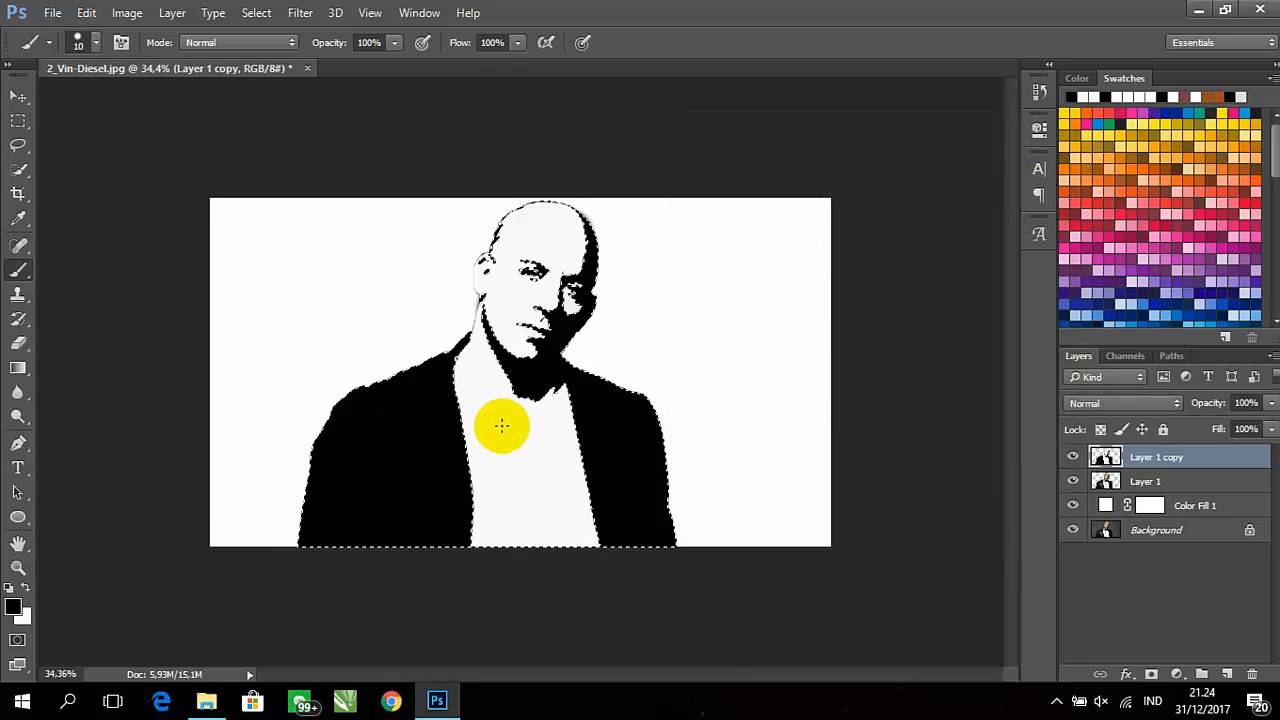
Copy the selected black areas to a new layer and hide Layer 1 copy and Layer 1
key(ctrl+j)
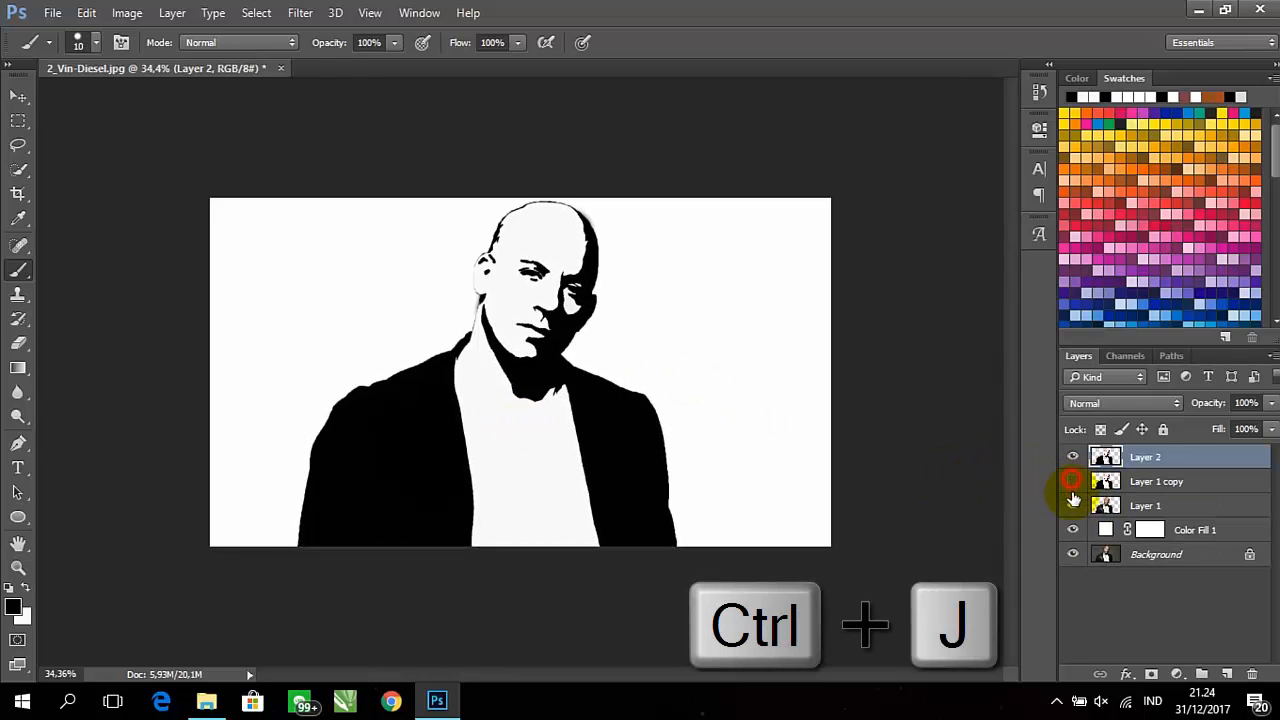
drag(1073, 497, 1076, 507)
click(1076, 508)
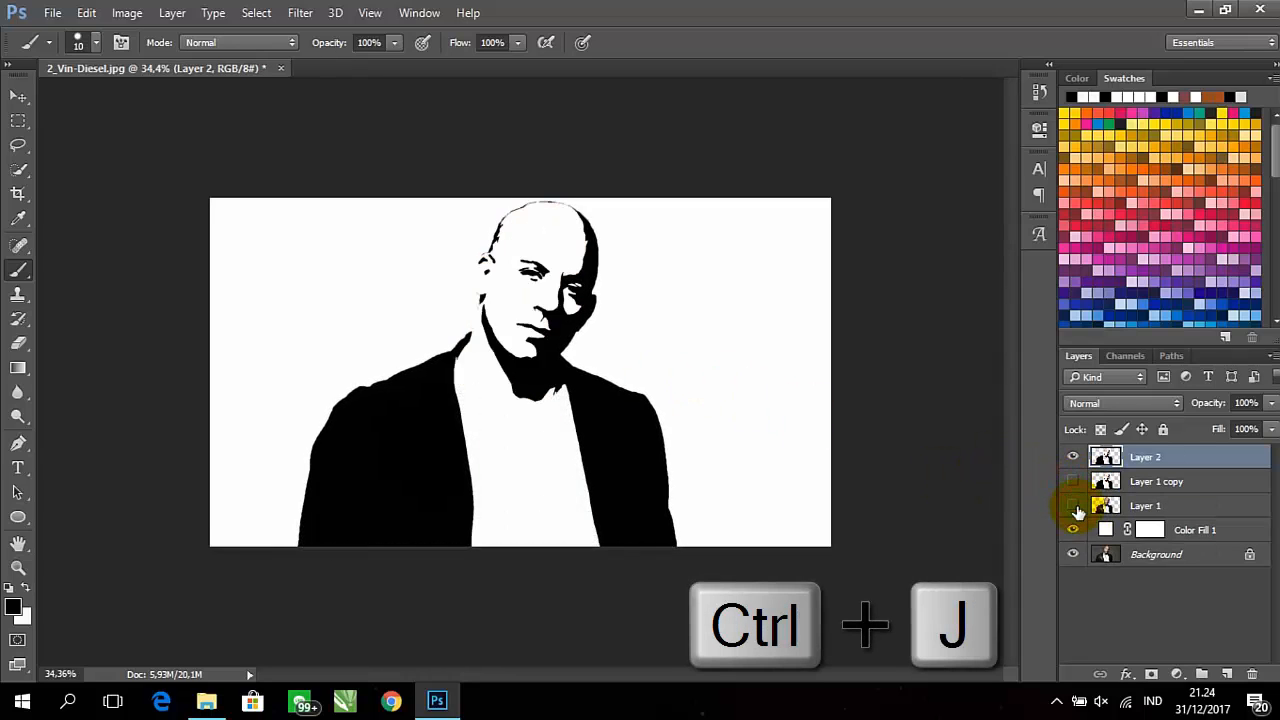
Switch to File Explorer and open the New folder of galaxy images inside Pictures
click(208, 700)
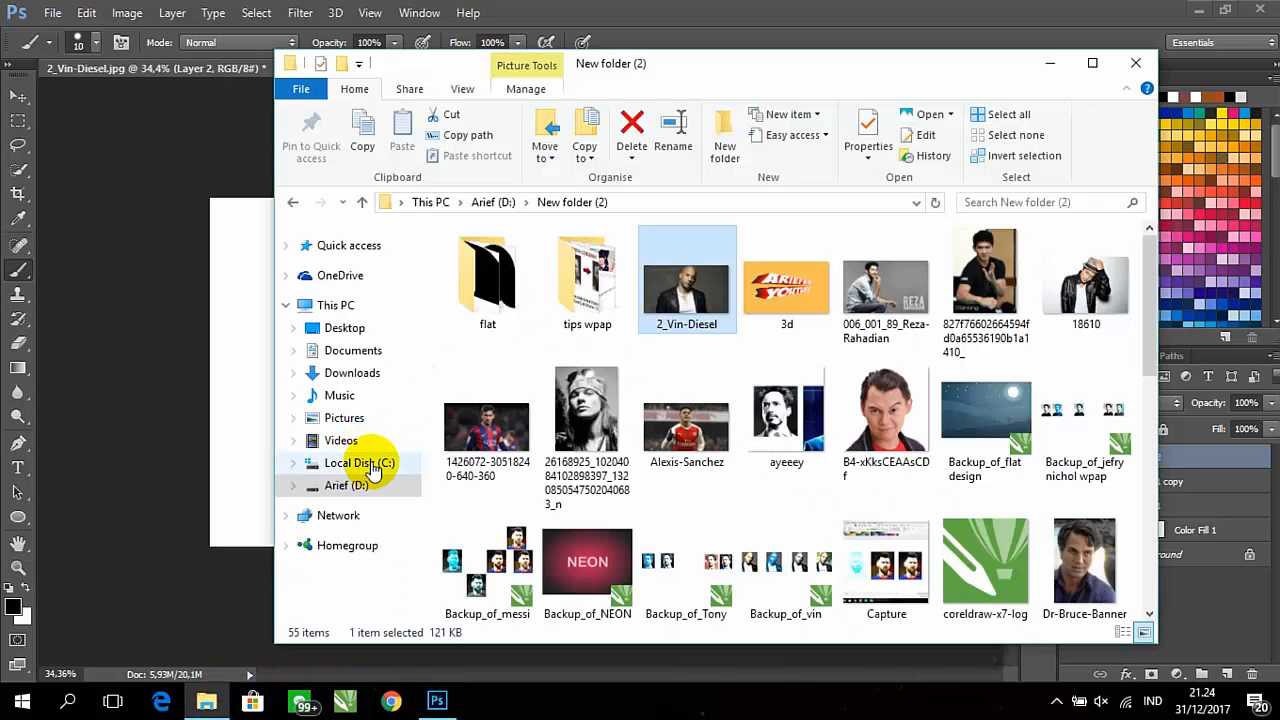
click(345, 418)
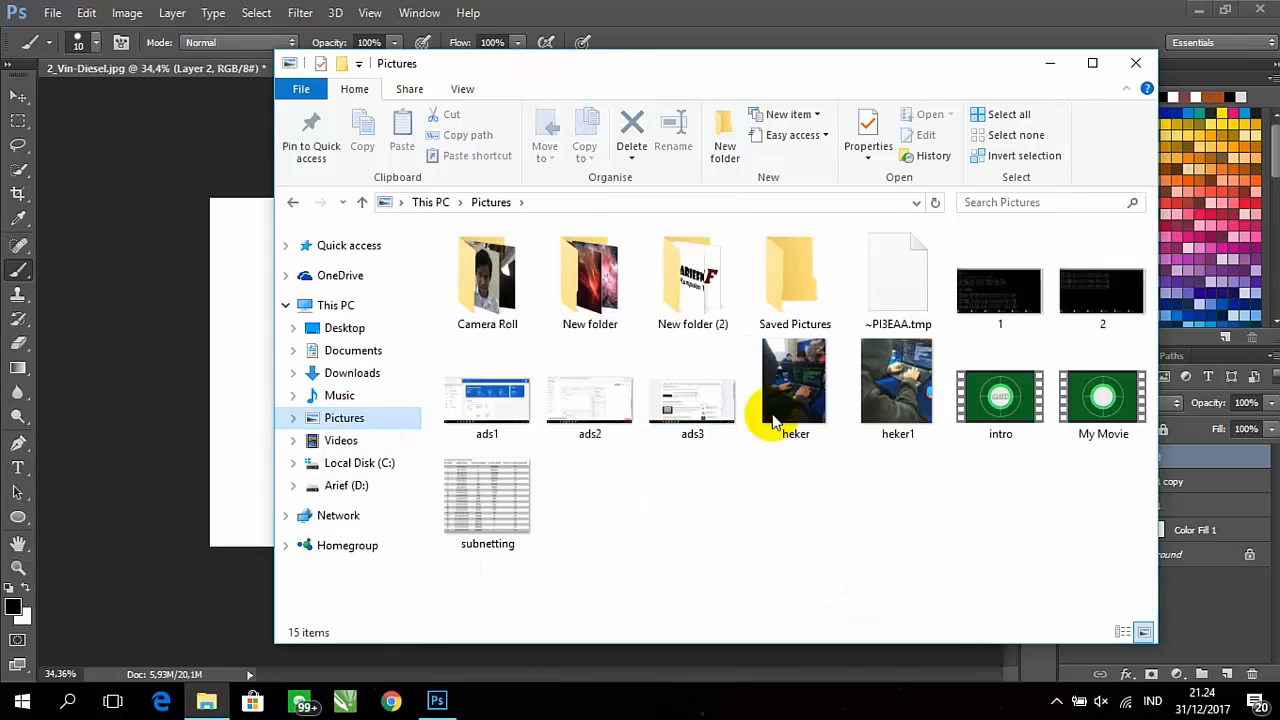
click(666, 307)
double_click(620, 297)
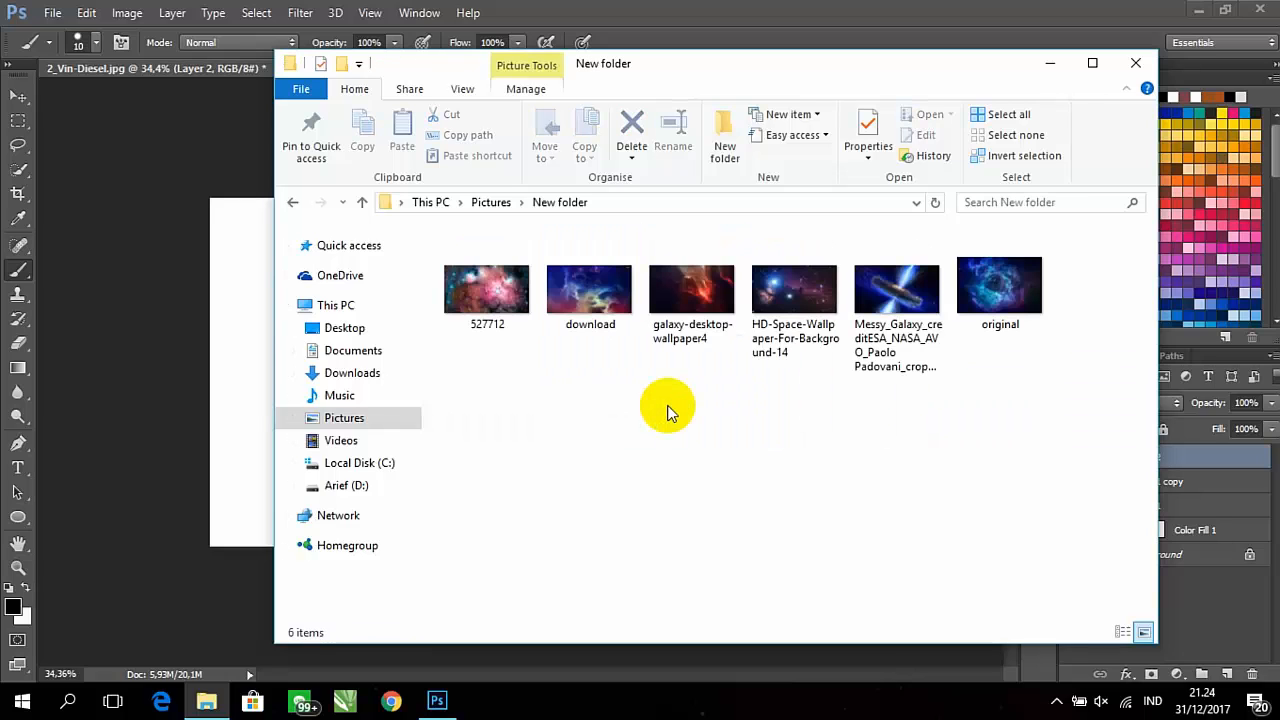
click(488, 330)
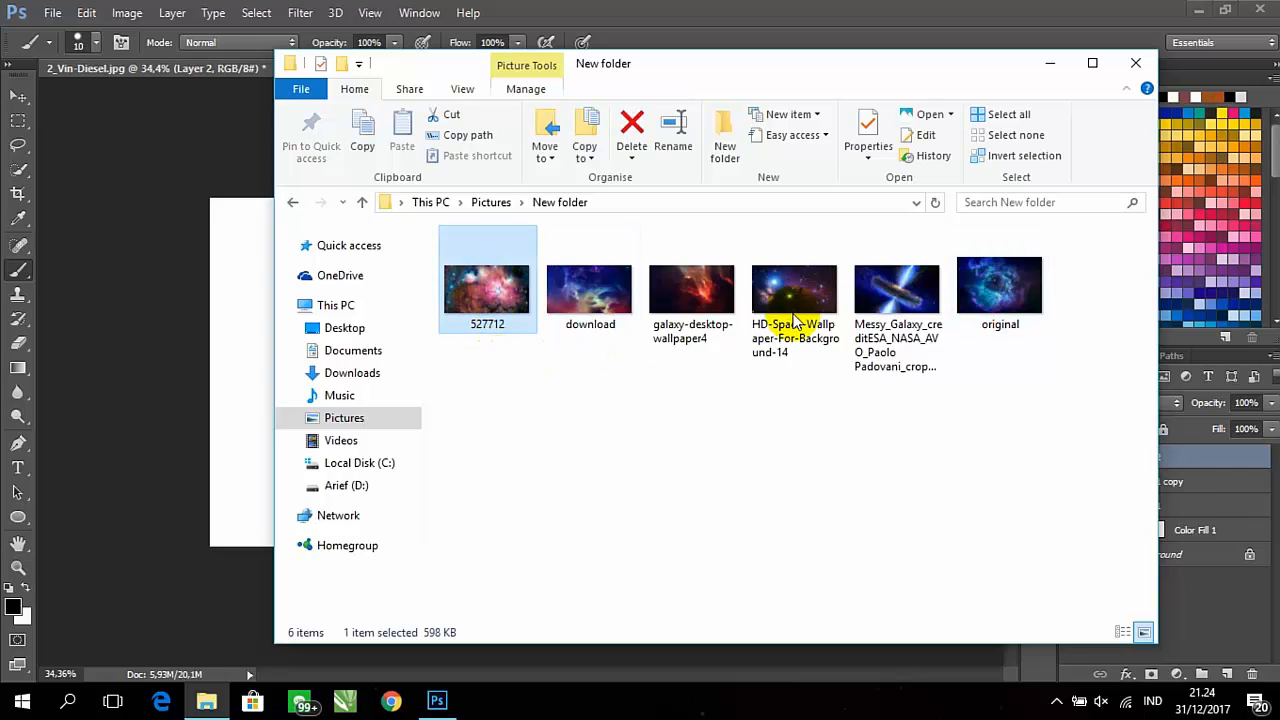
Place HD-Space-Wallpaper-For-Background-14 into the portrait document above Layer 2 at its default placed size
click(789, 352)
drag(789, 352, 168, 364)
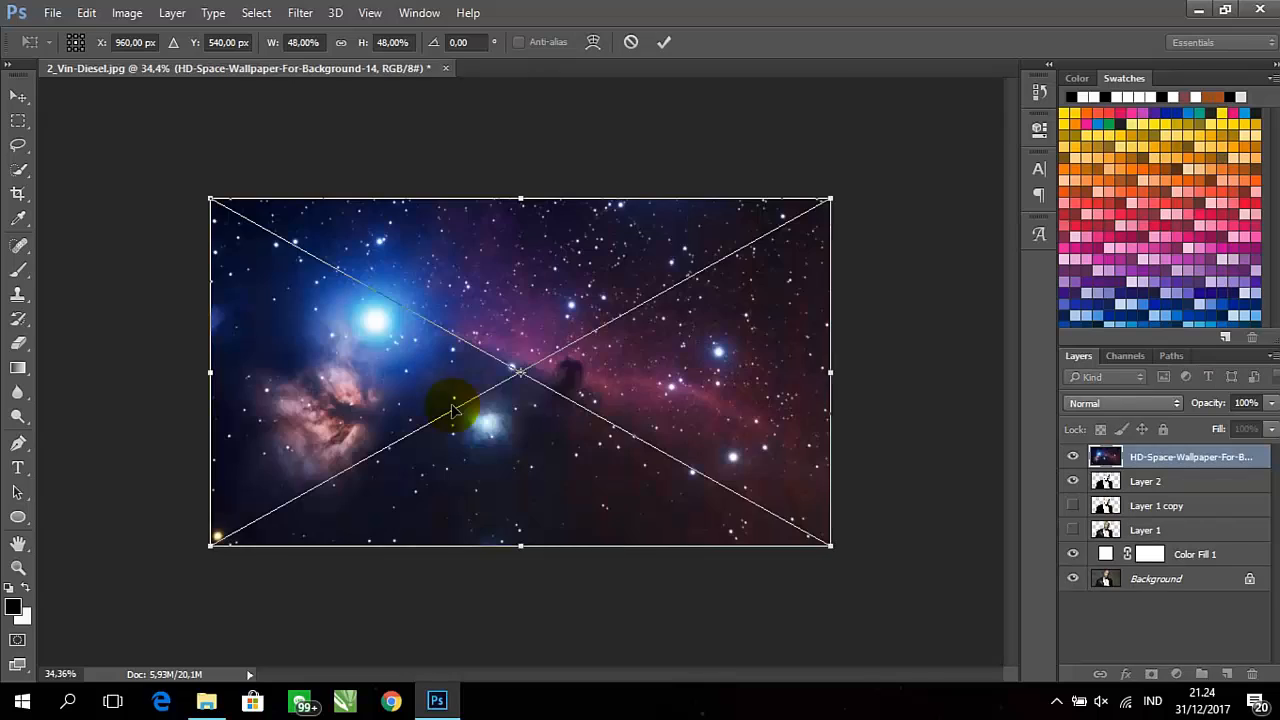
double_click(563, 408)
key(b)
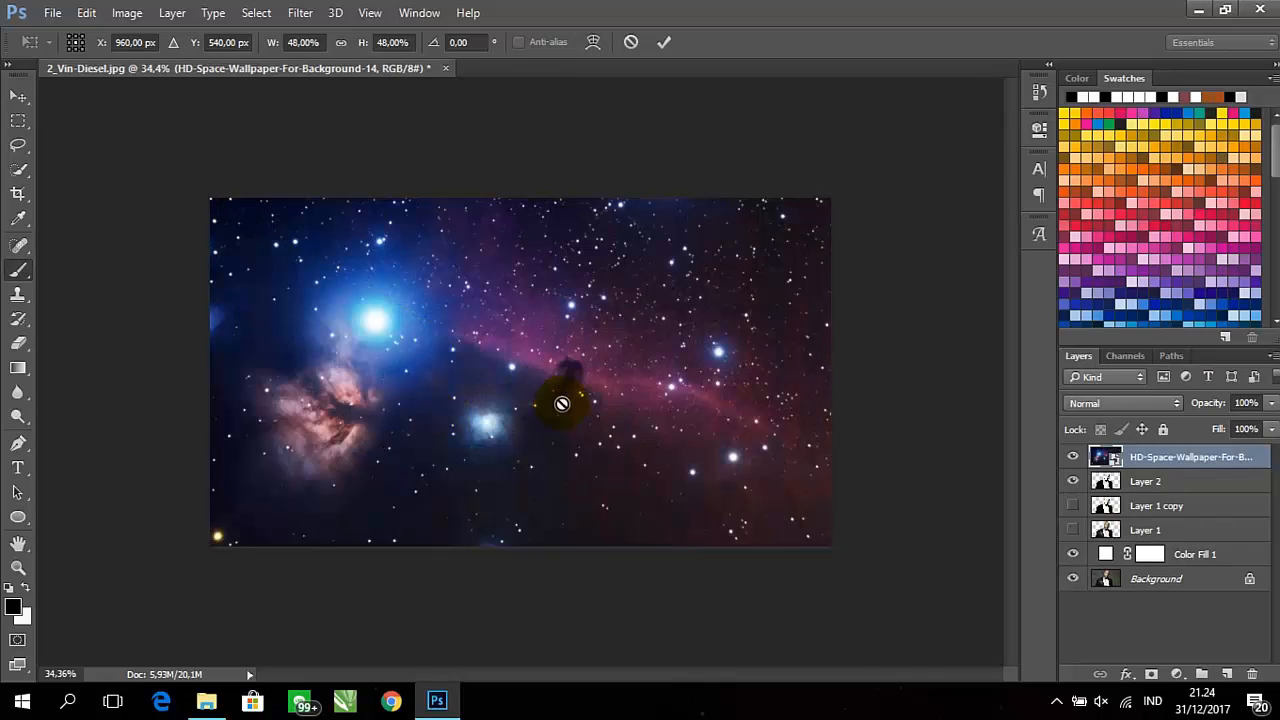
Scale the placed HD-Space wallpaper down to about 34% toward the canvas's lower-left corner
key(ctrl+t)
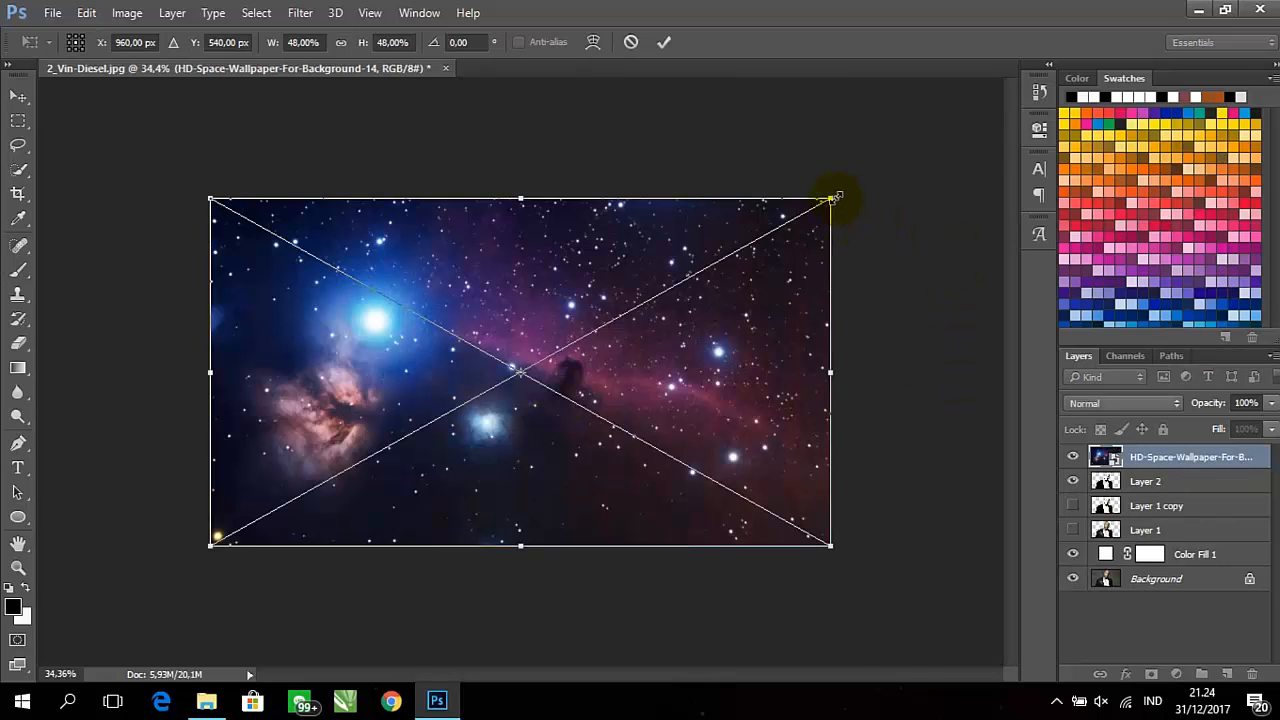
drag(833, 196, 651, 303)
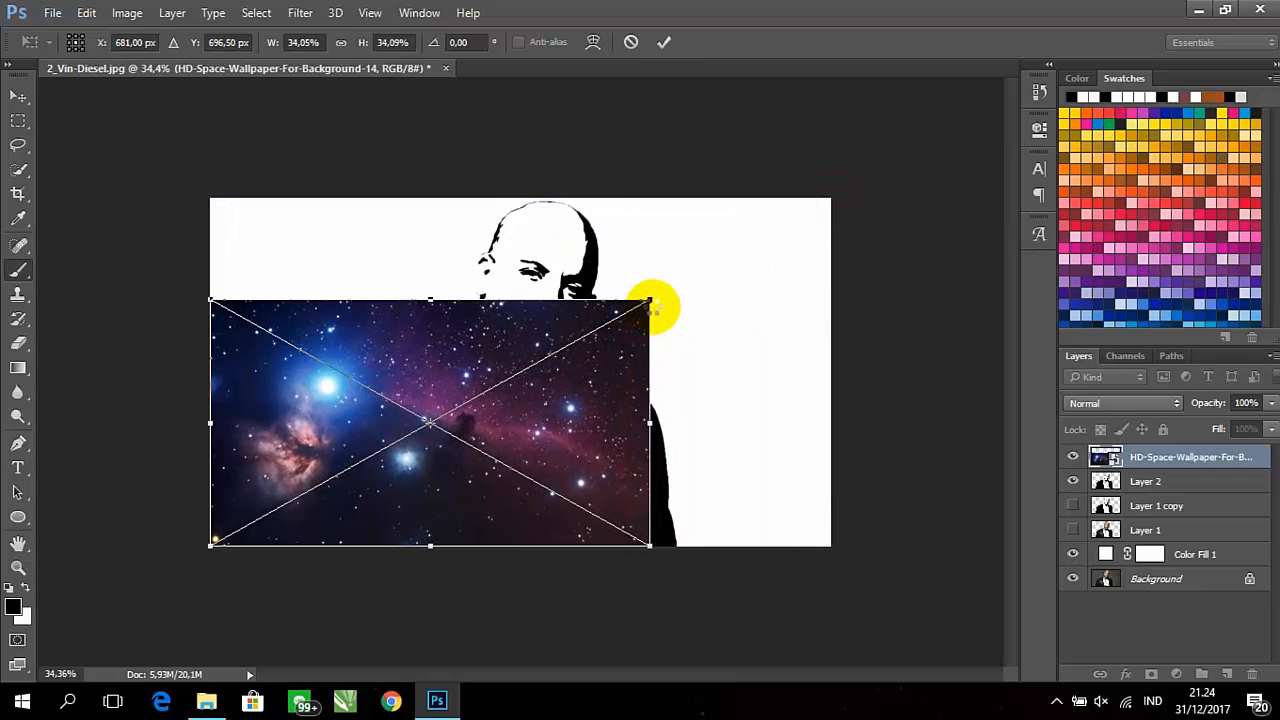
key(Return)
Set the HD-Space wallpaper layer's blend mode to Screen and clip it to Layer 2
click(1095, 403)
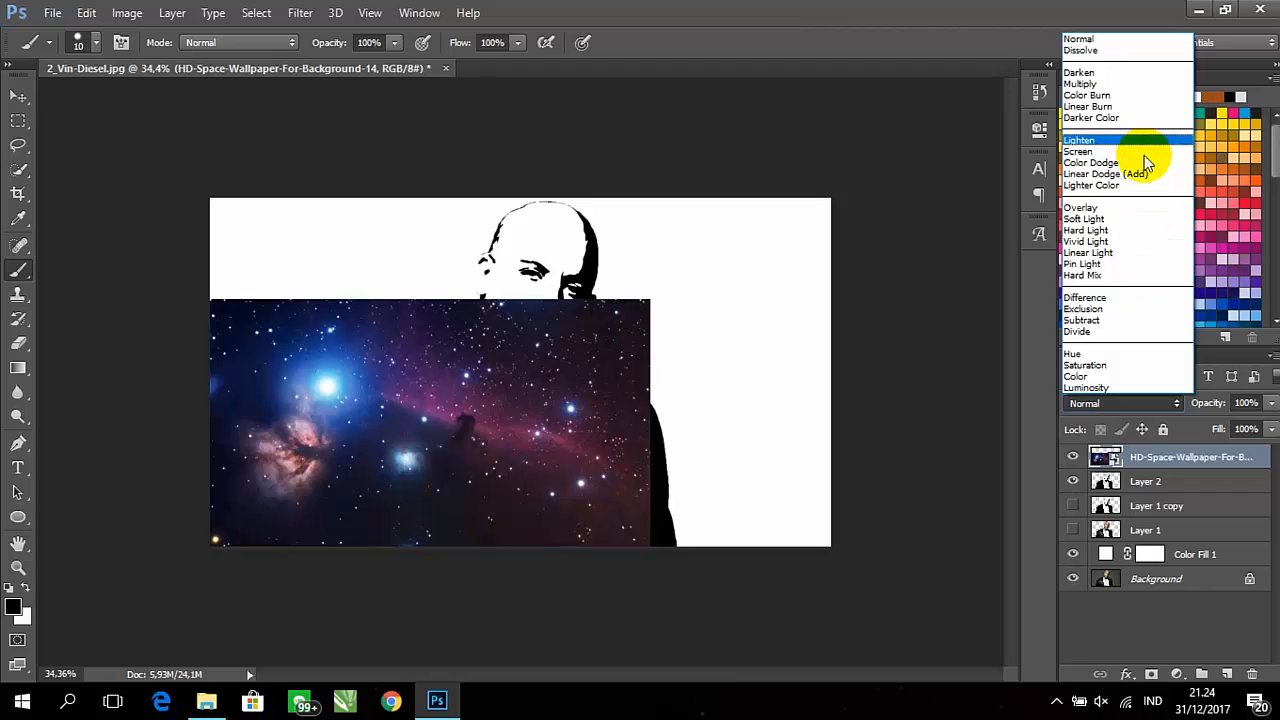
click(1140, 151)
right_click(1187, 467)
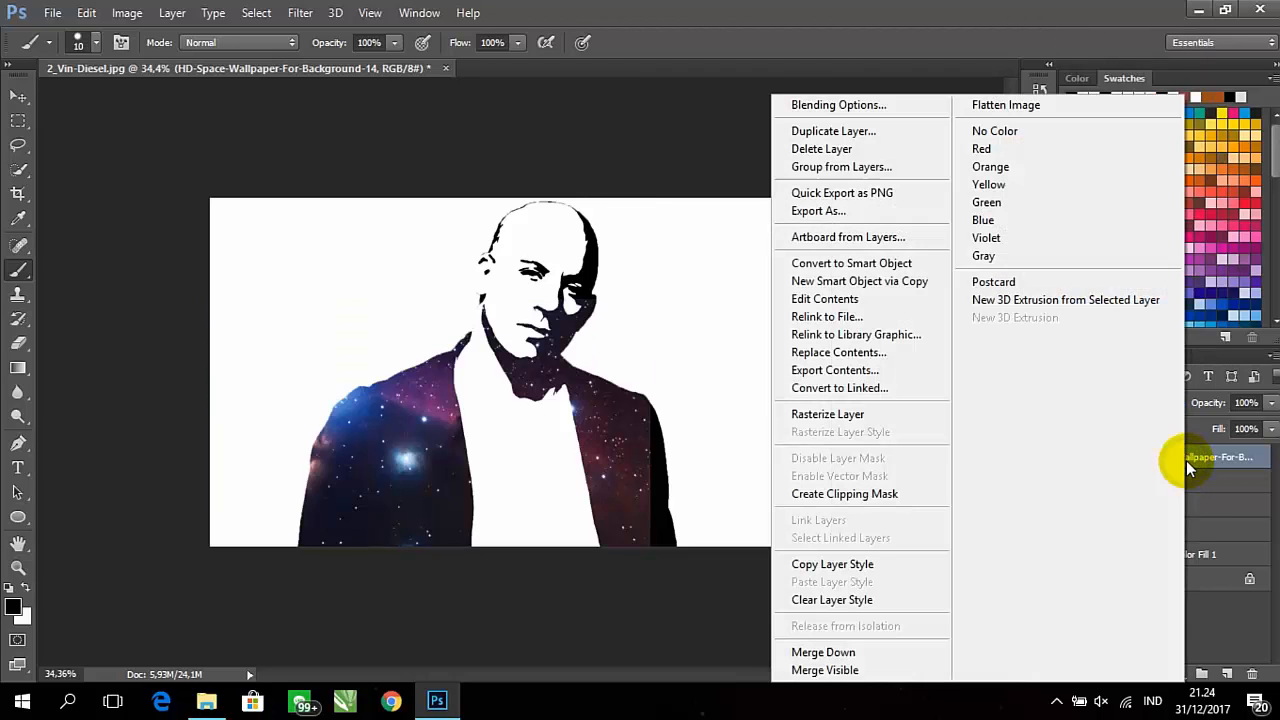
click(890, 494)
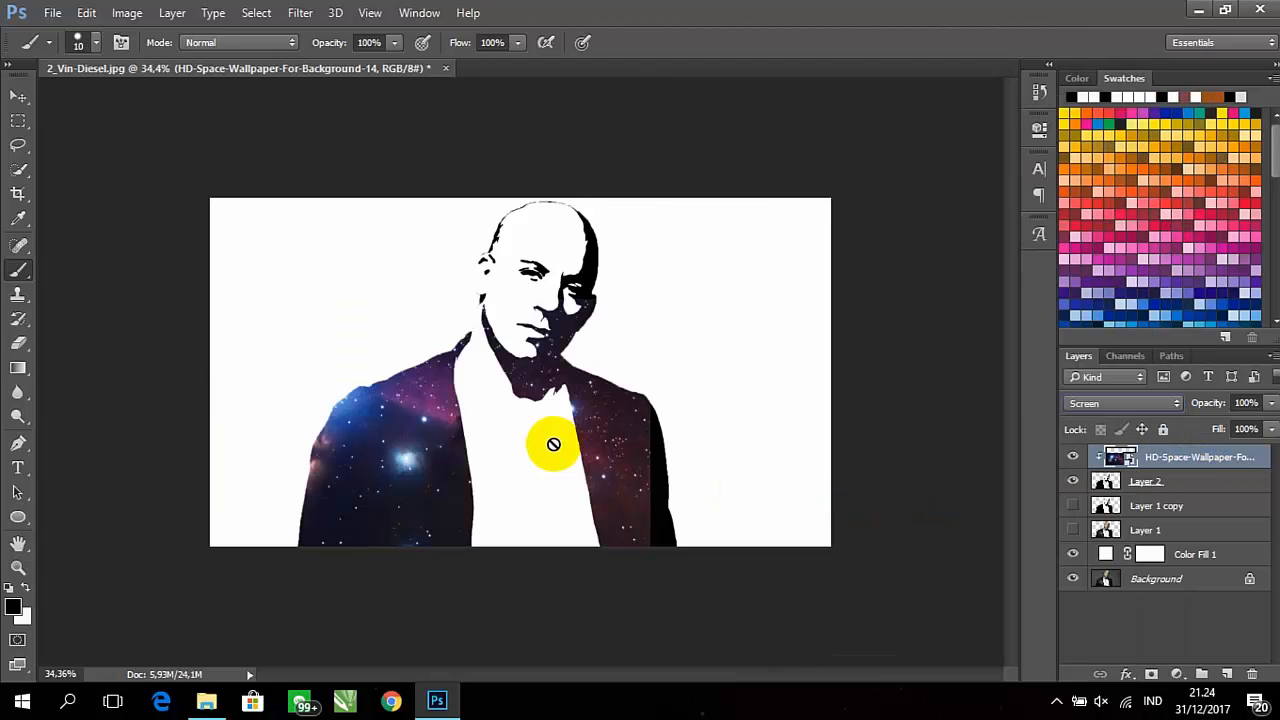
Move the clipped HD-Space wallpaper up and to the right over the face
click(18, 97)
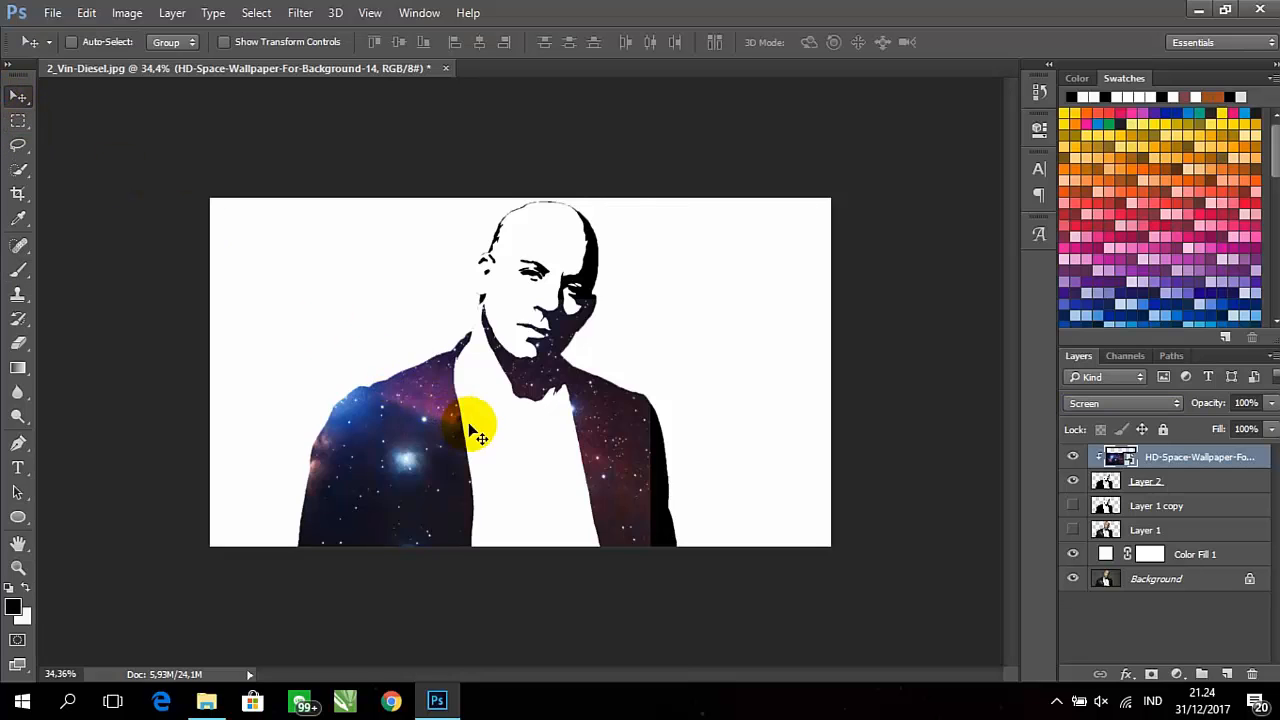
drag(497, 431, 589, 333)
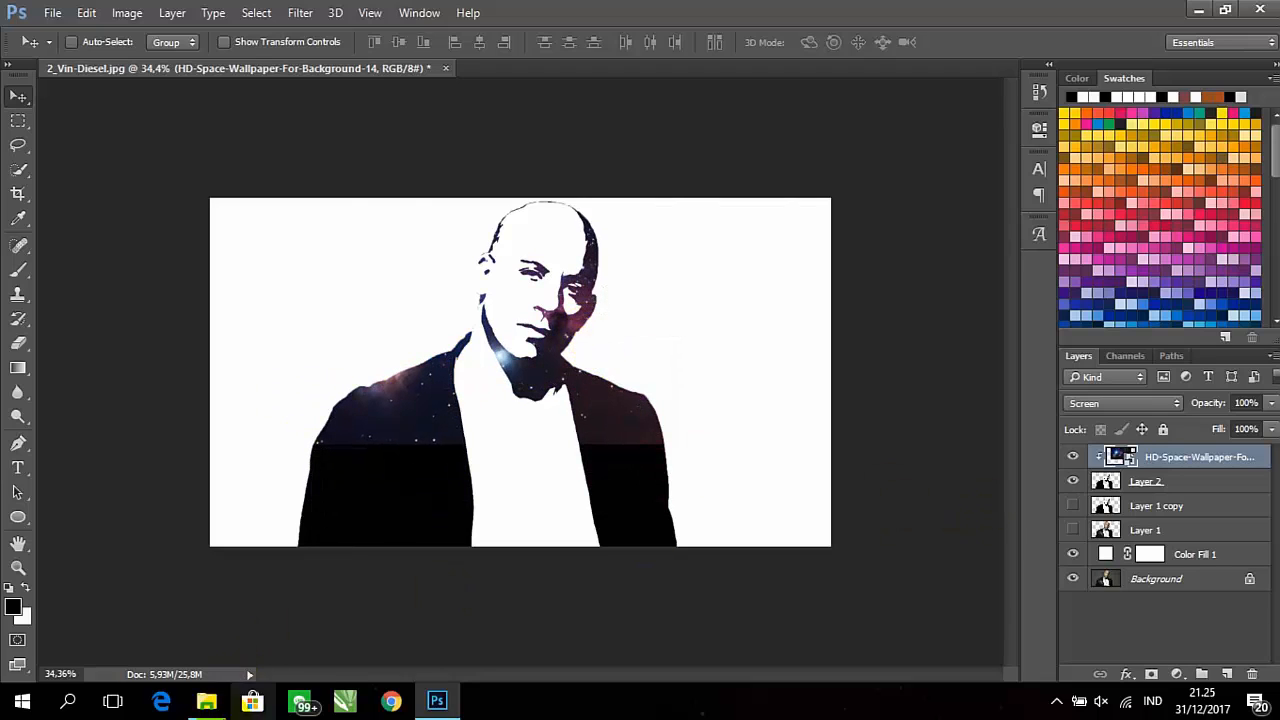
Place galaxy-desktop-wallpaper4 from File Explorer into the portrait document and scale it to about 34% toward the lower-left corner
click(208, 700)
click(691, 318)
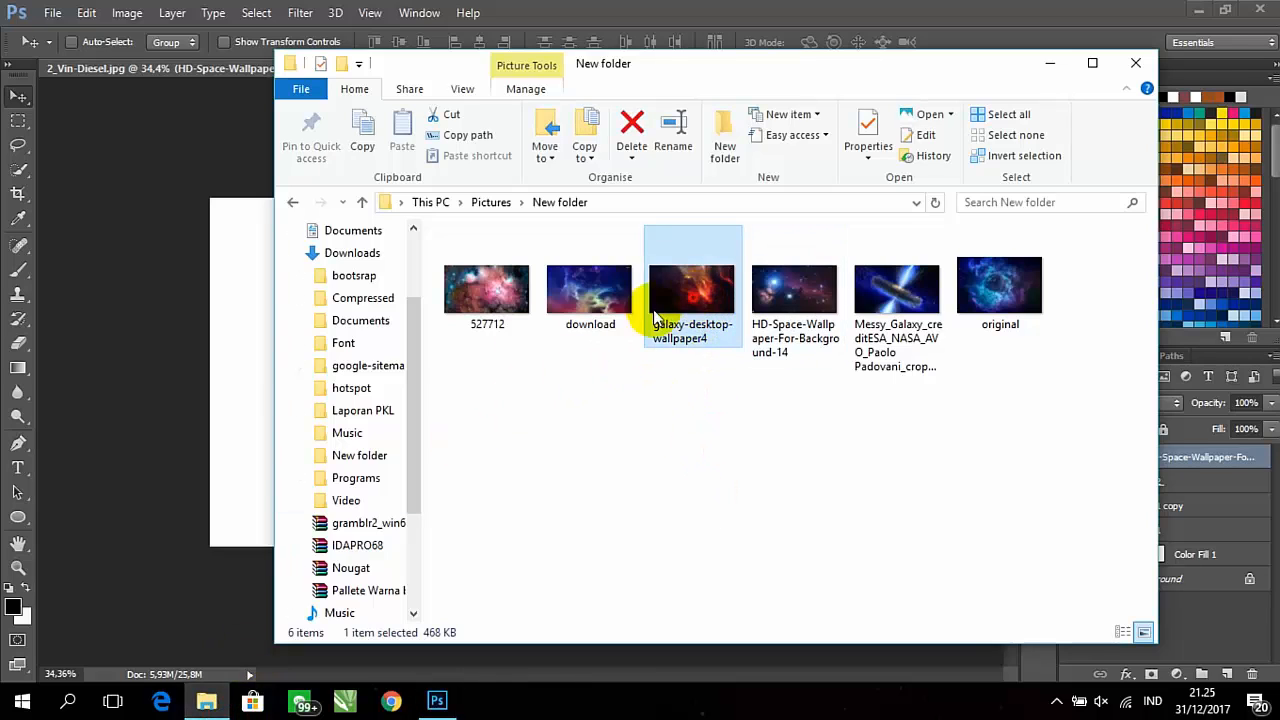
drag(693, 325, 337, 343)
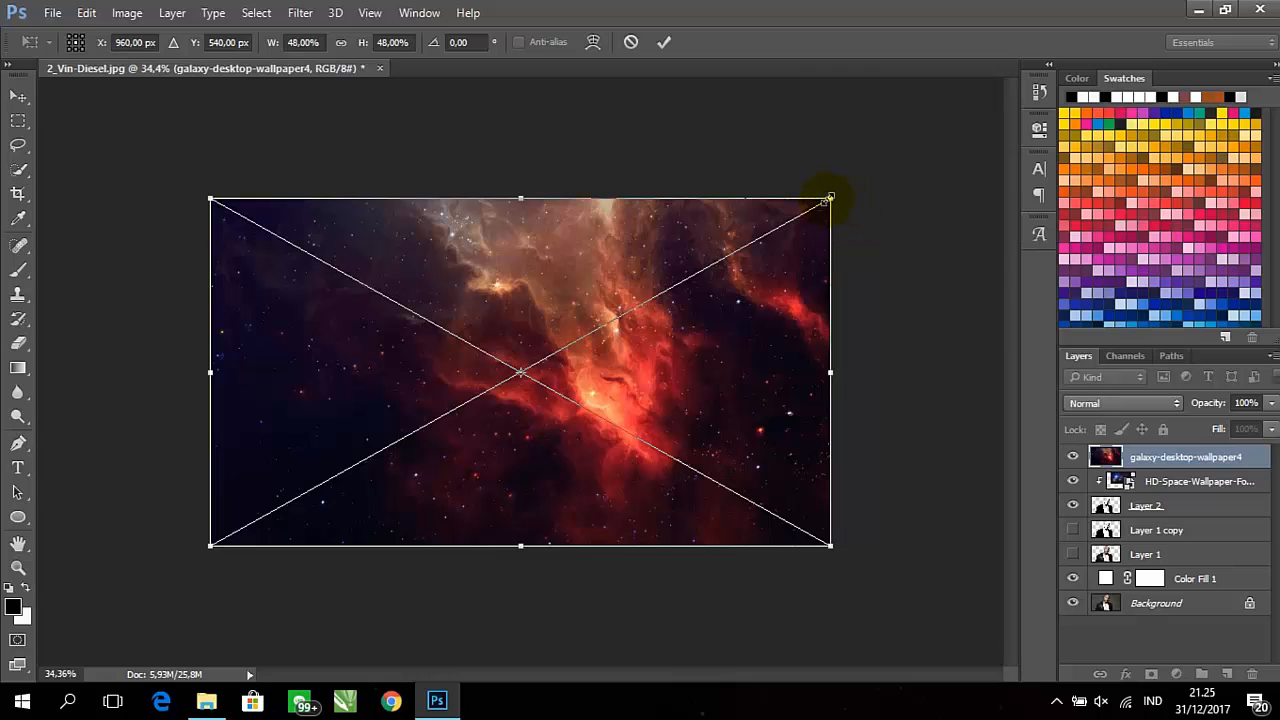
drag(830, 197, 654, 297)
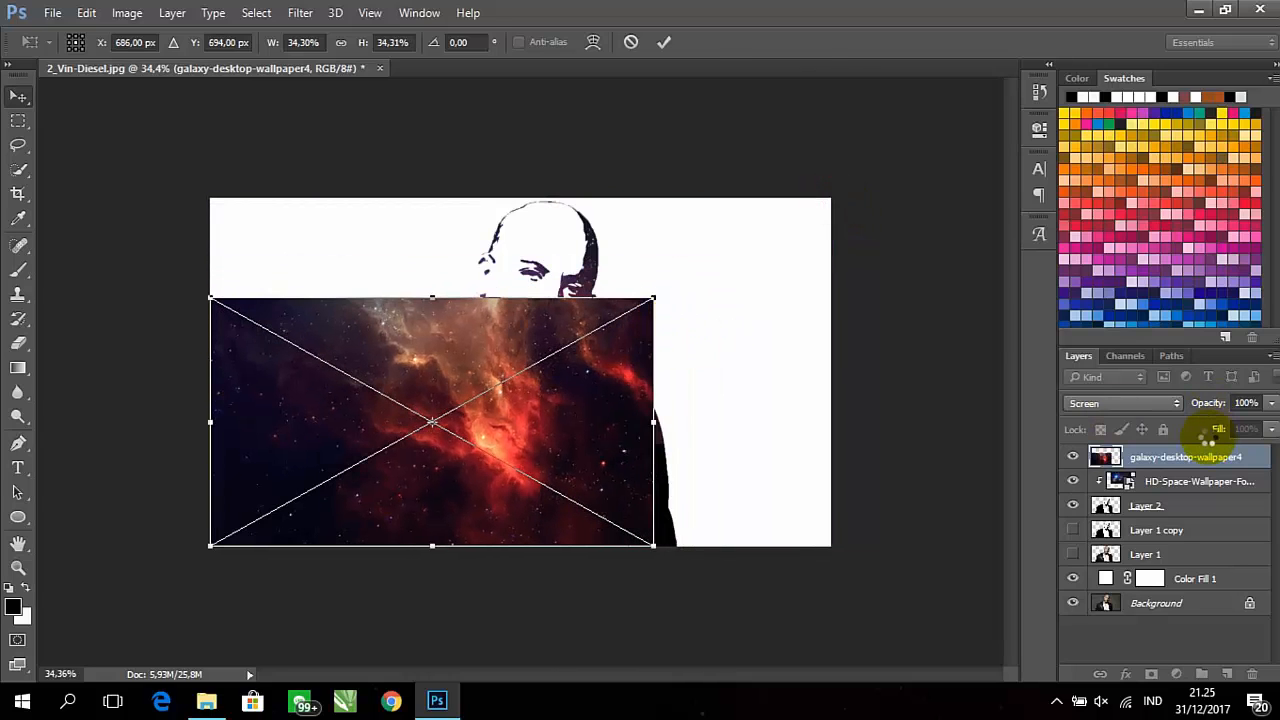
key(Return)
Set the galaxy-desktop-wallpaper4 layer's blend mode to Screen and add it to the clipping mask on Layer 2
click(1143, 404)
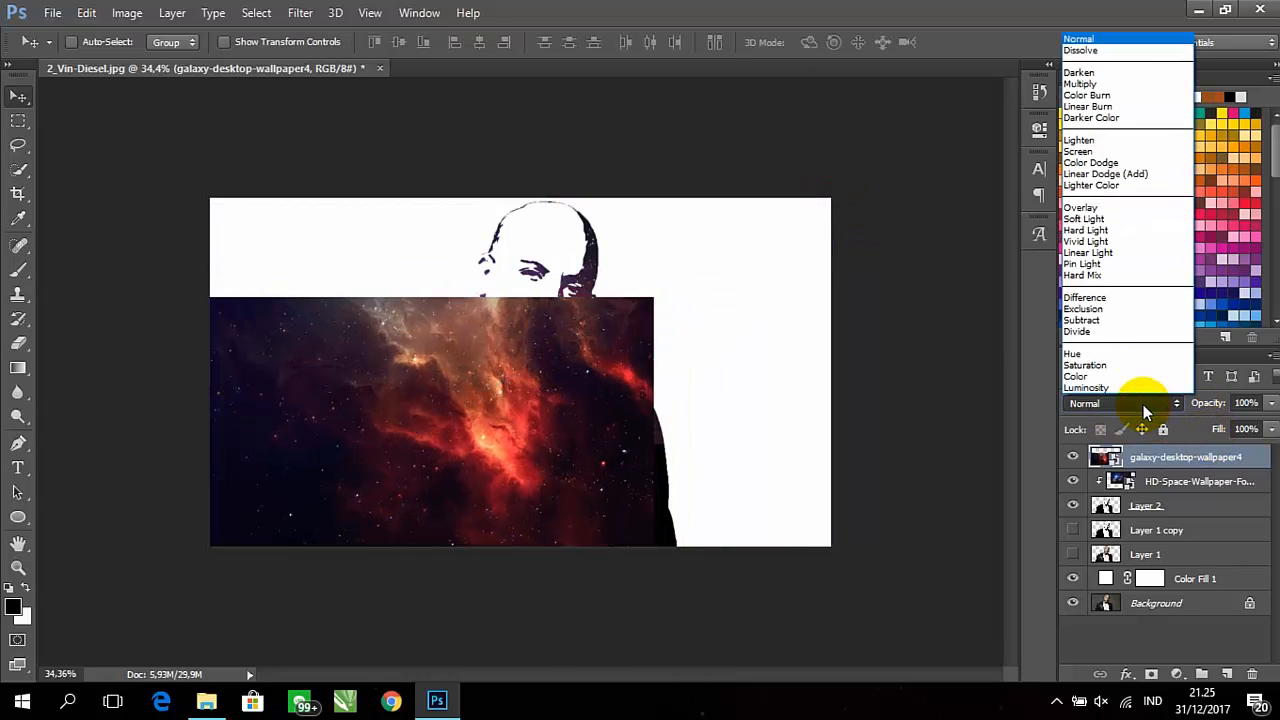
click(1120, 151)
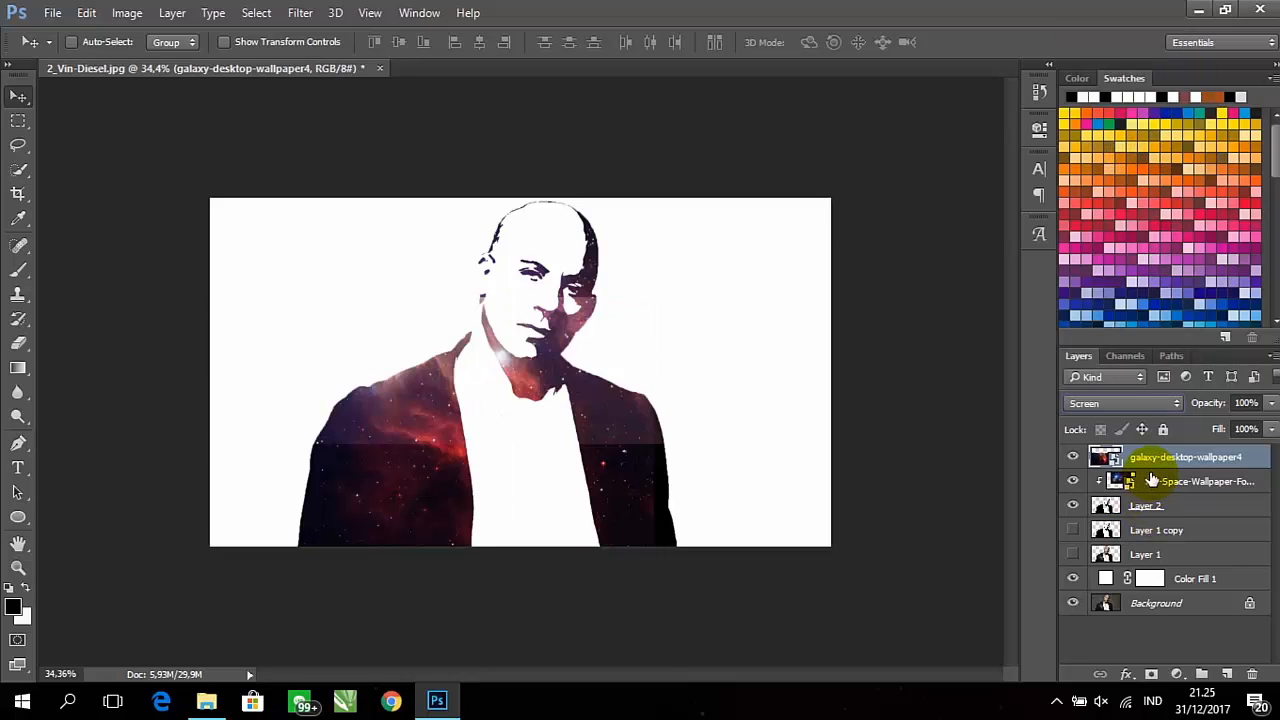
right_click(1151, 460)
click(891, 499)
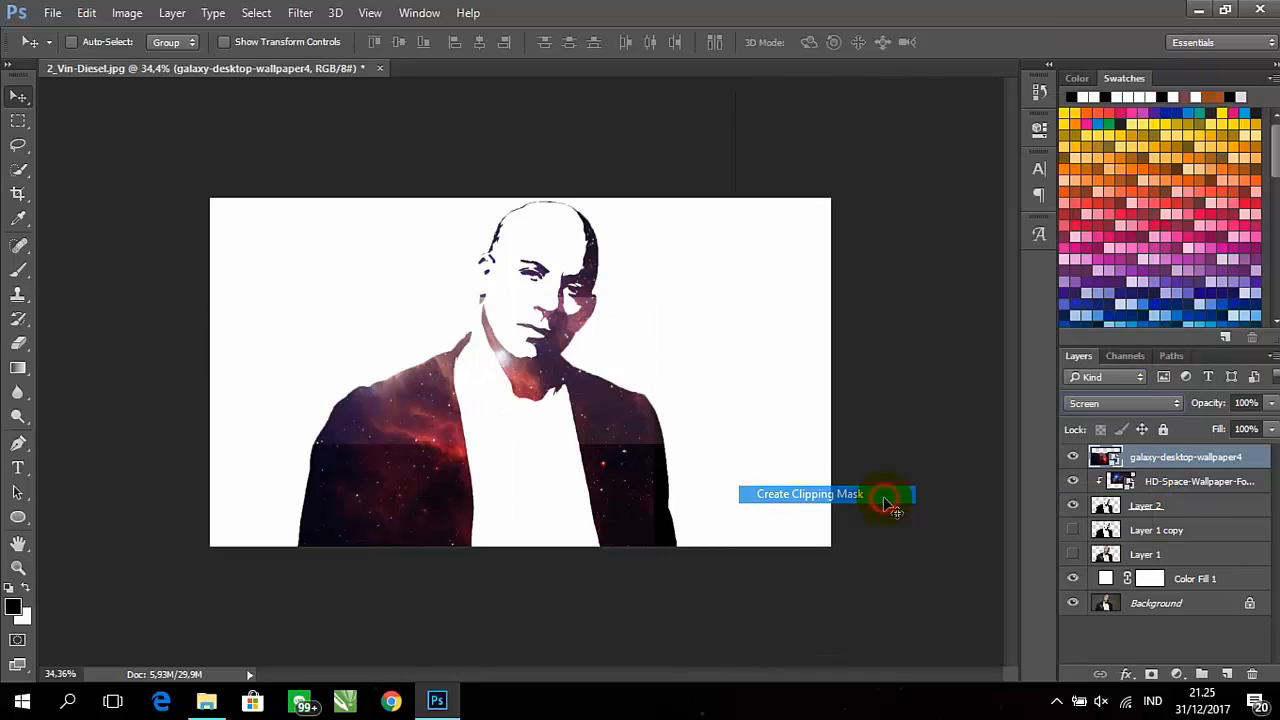
Scale the galaxy-desktop-wallpaper4 layer to about 32.5% and move it up over the face
drag(590, 402, 628, 398)
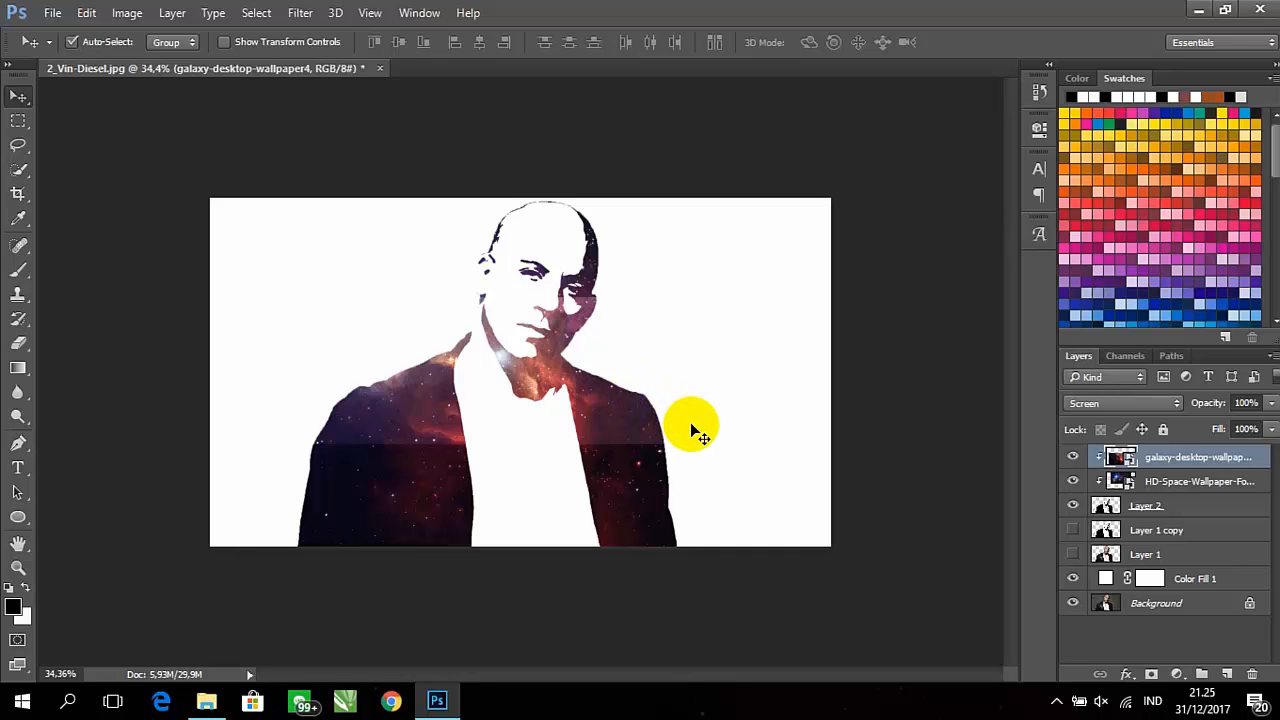
key(ctrl+t)
drag(688, 298, 677, 338)
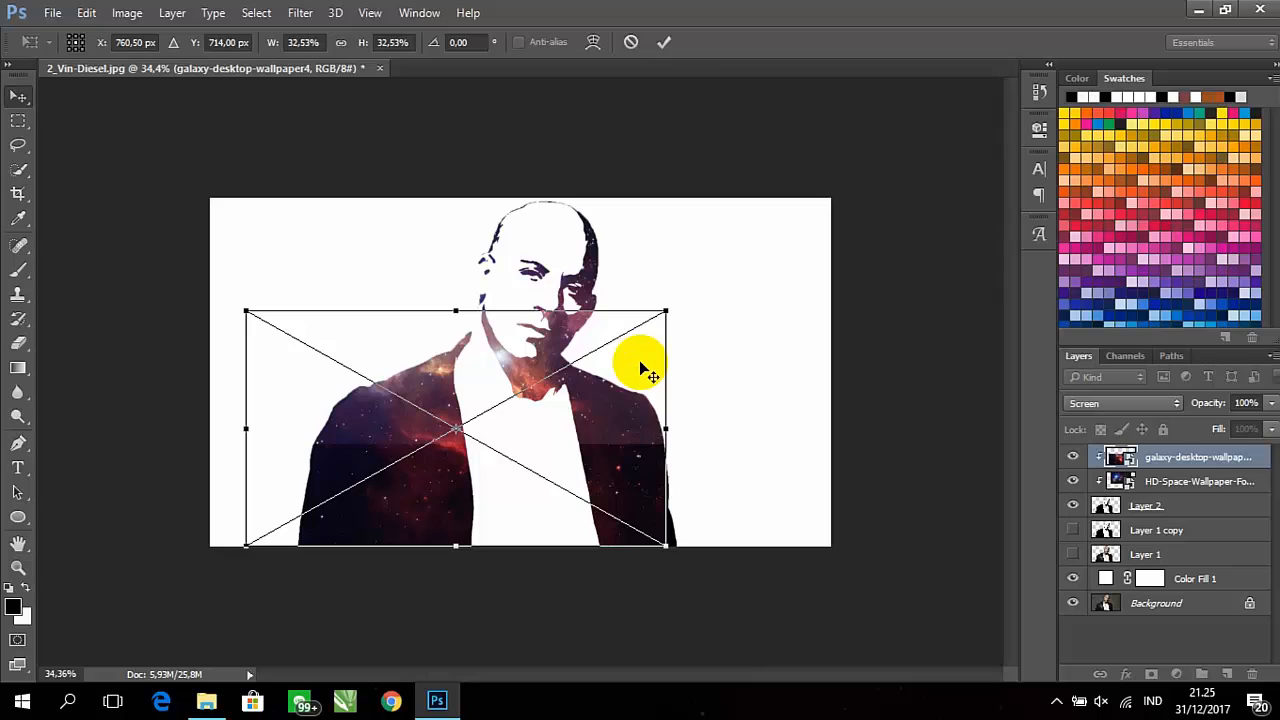
key(Return)
drag(634, 462, 648, 471)
drag(646, 407, 639, 323)
Move the HD-Space wallpaper layer down so it covers the jacket
click(1243, 490)
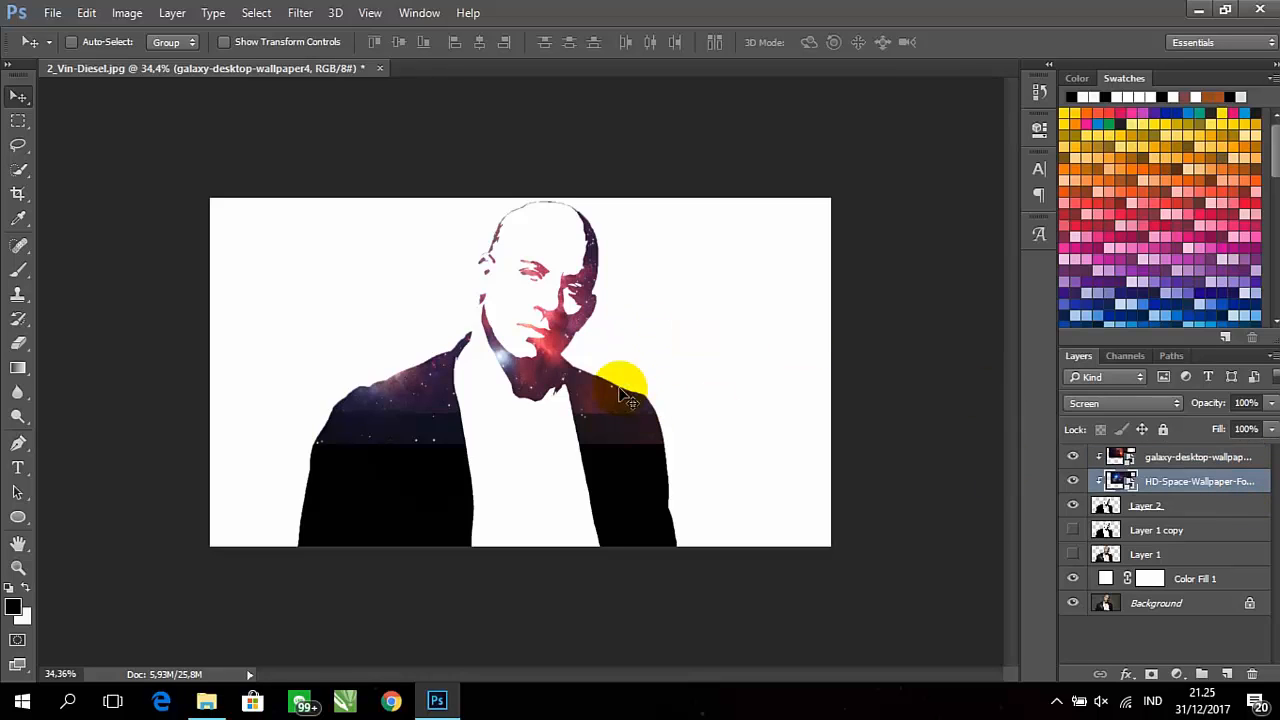
drag(617, 383, 606, 515)
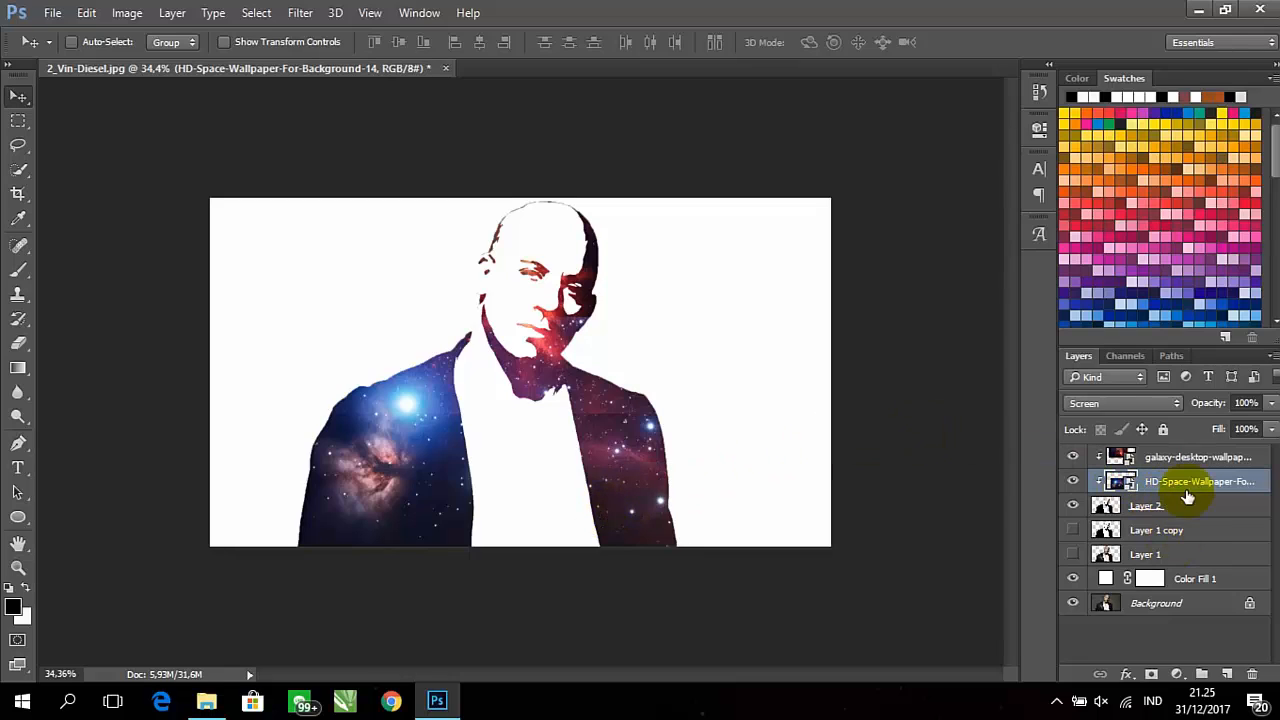
Add a gradient fill layer directly above Color Fill 1 using the black-to-white preset
click(1185, 579)
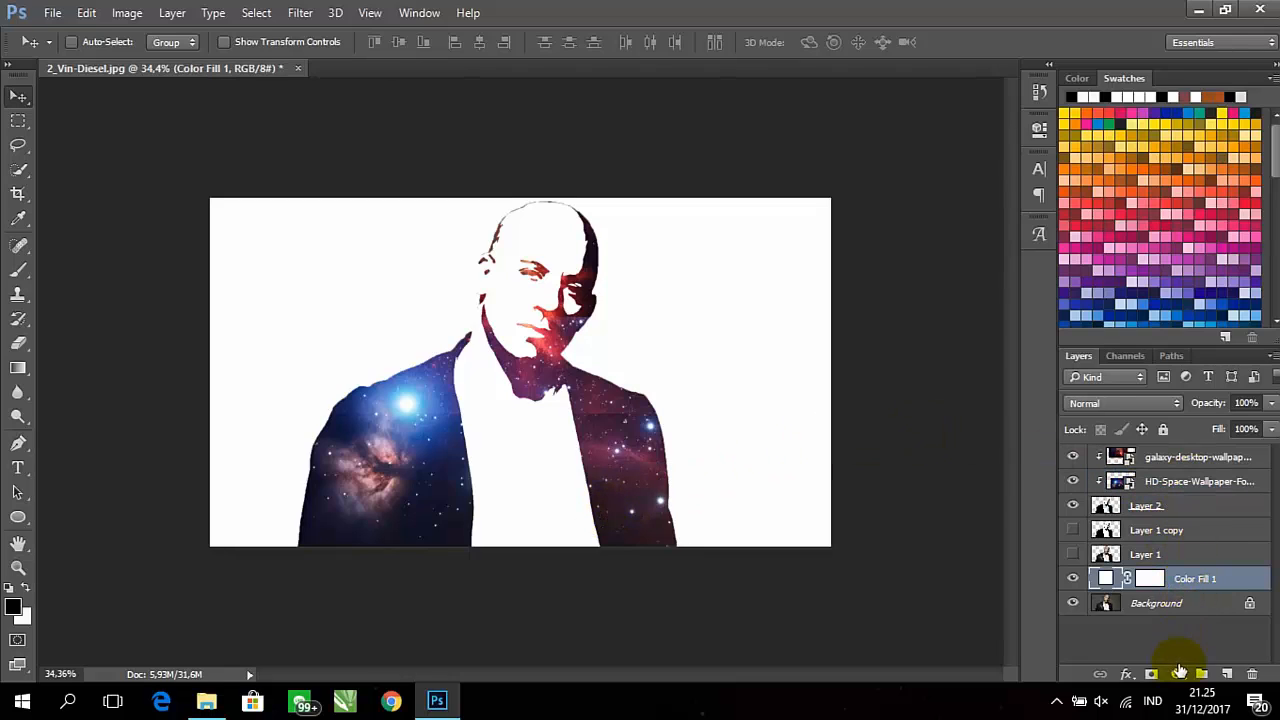
click(1178, 673)
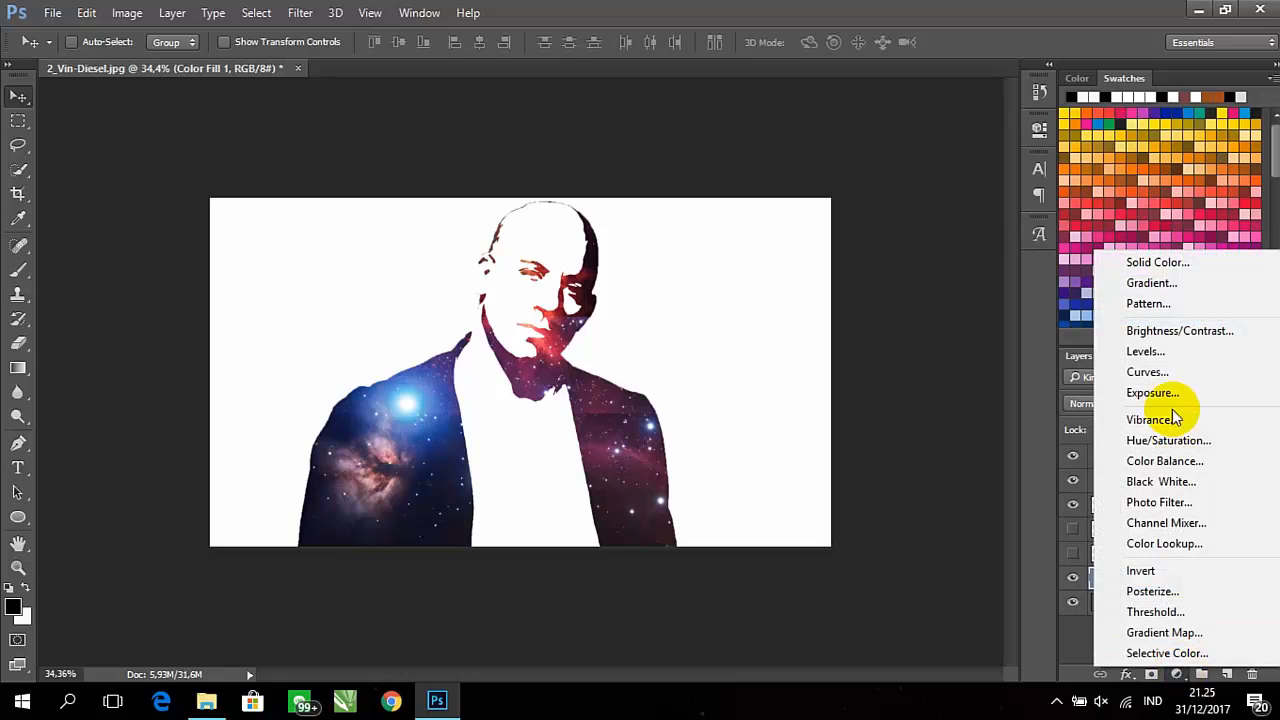
click(1167, 282)
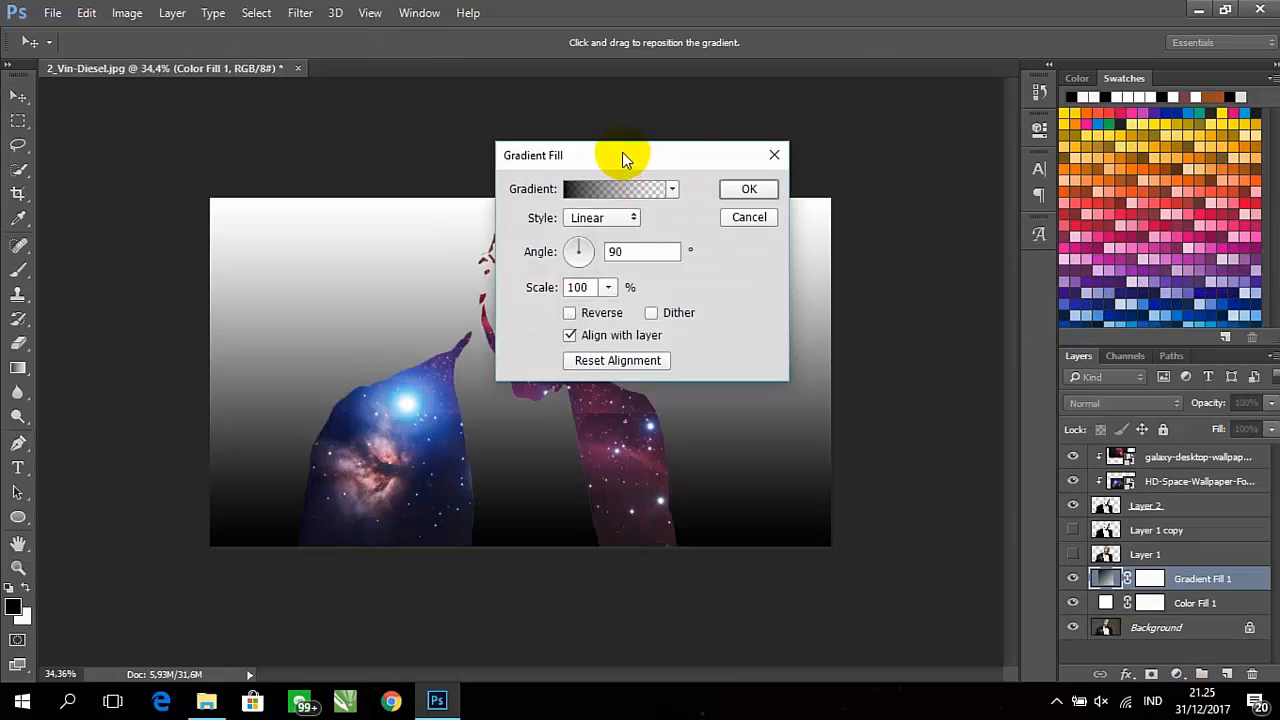
drag(622, 155, 962, 160)
click(971, 203)
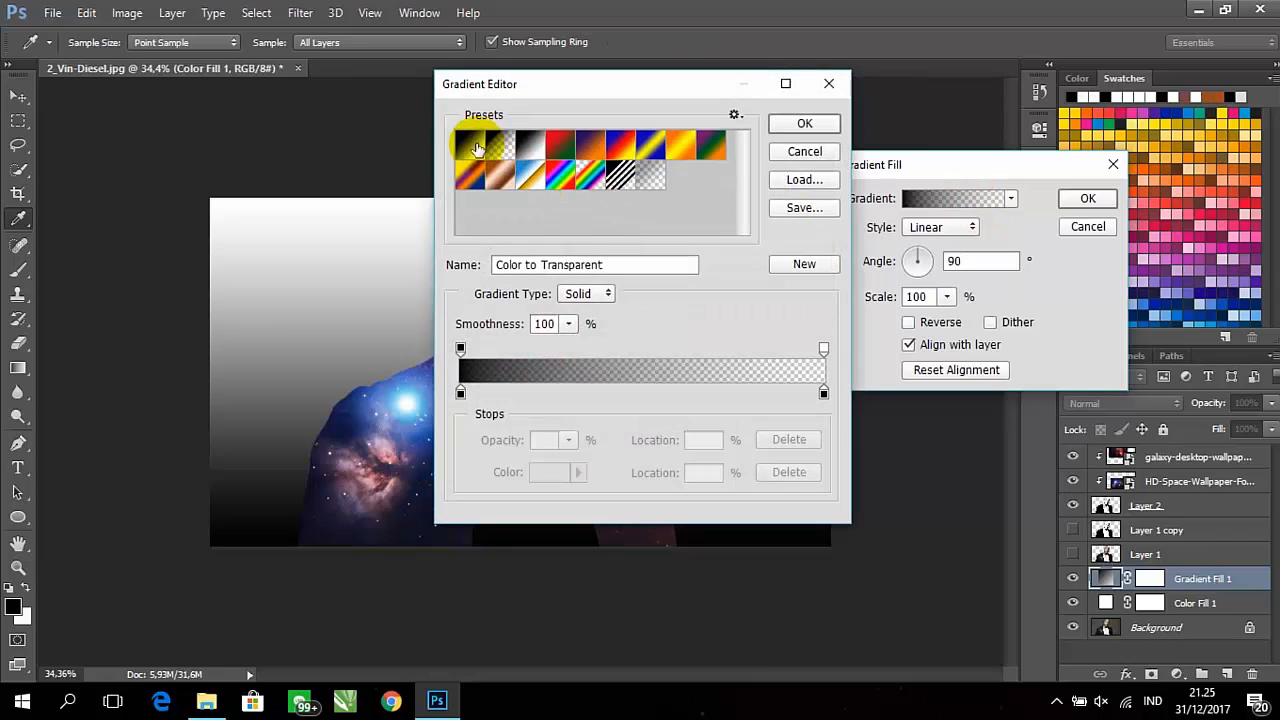
click(474, 146)
click(810, 124)
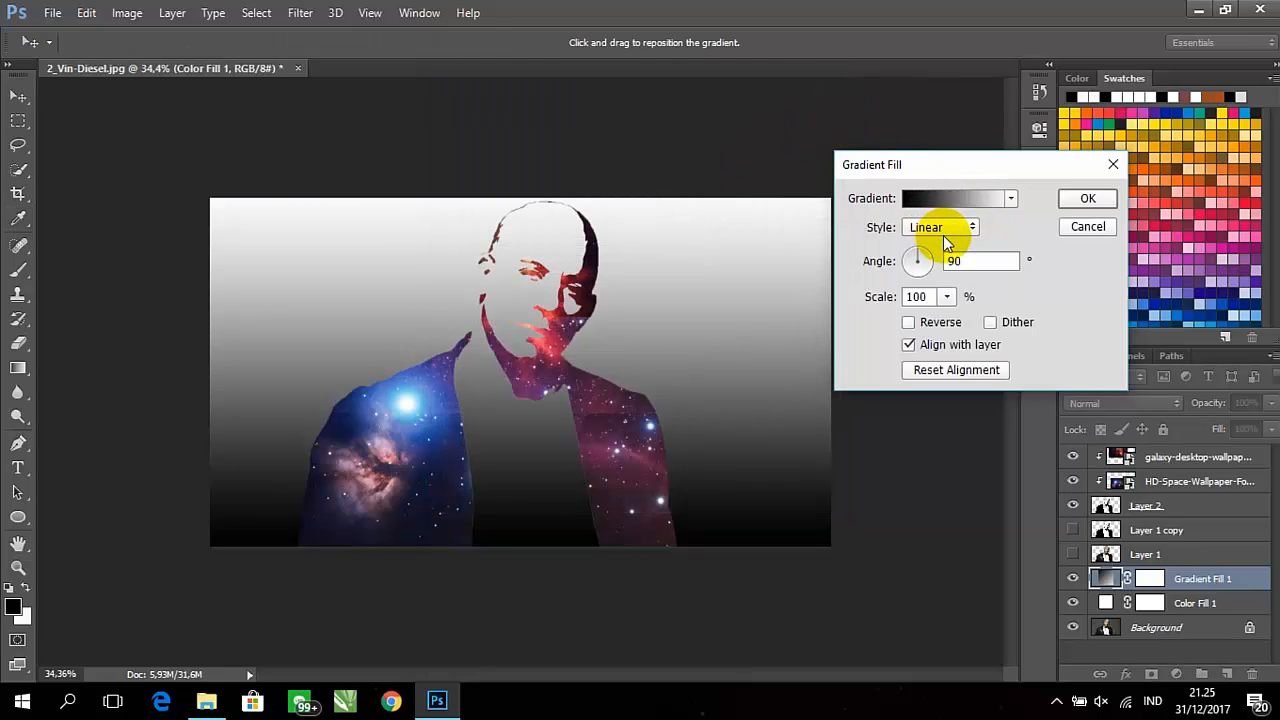
Make the gradient fill radial and reversed with a scale of 397%, and apply it
click(922, 254)
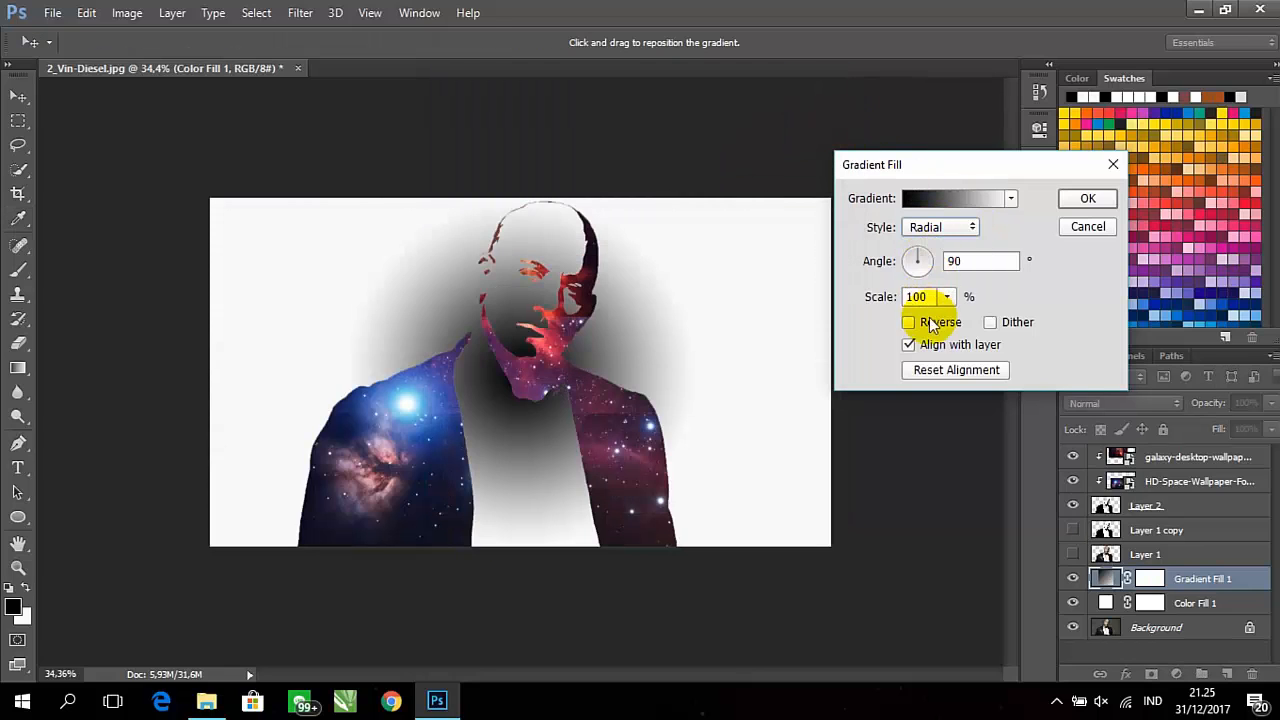
click(908, 322)
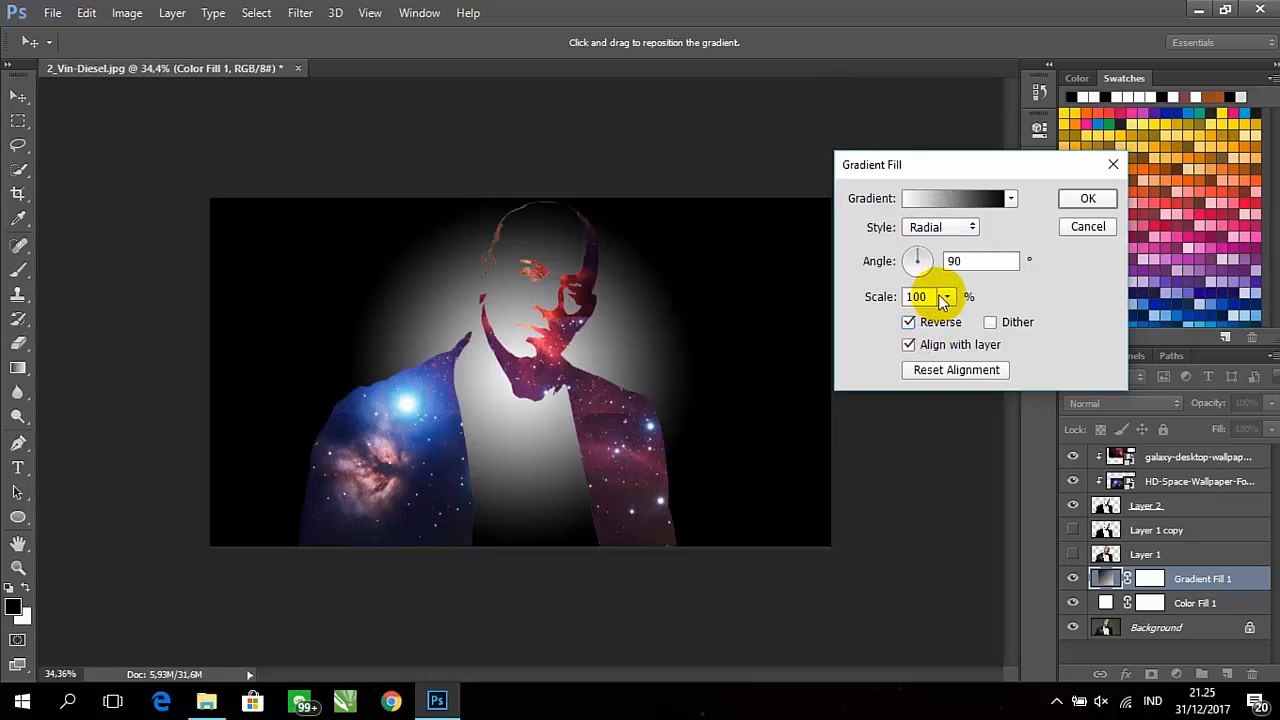
drag(961, 321, 976, 319)
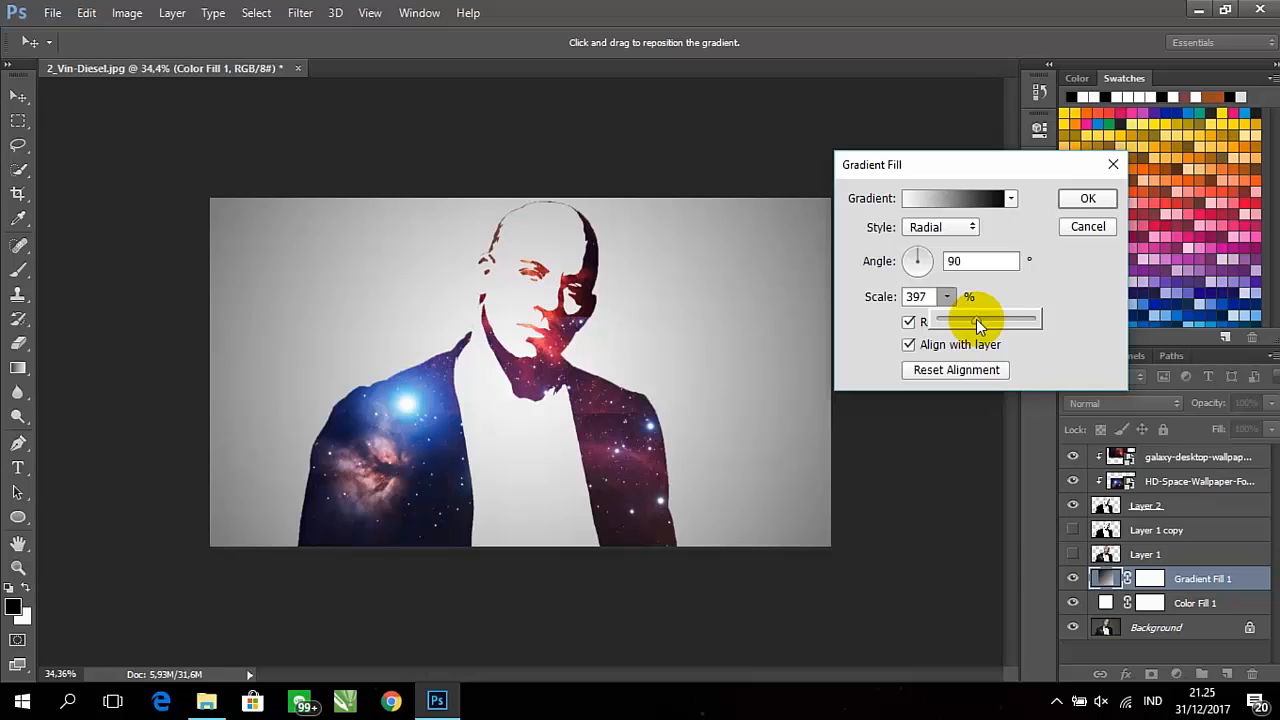
click(1089, 198)
click(1089, 207)
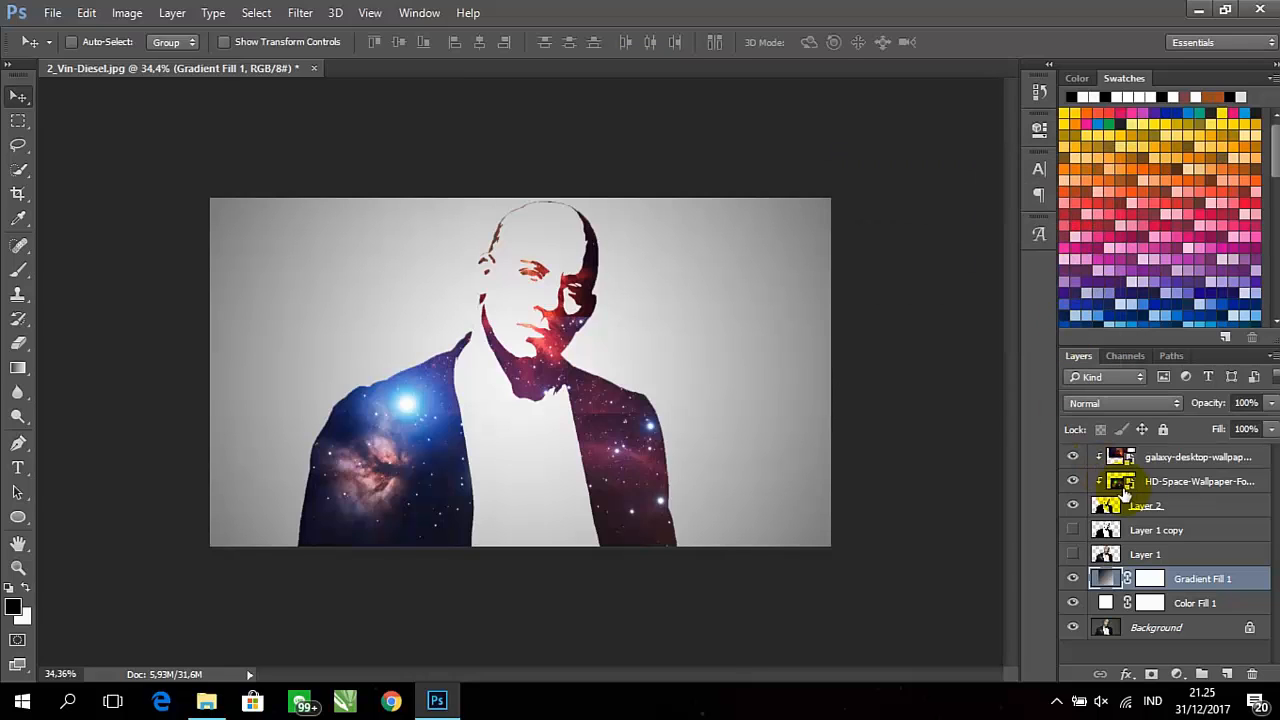
Shift the HD-Space wallpaper layer slightly up and to the left within the portrait
click(1126, 485)
click(1165, 462)
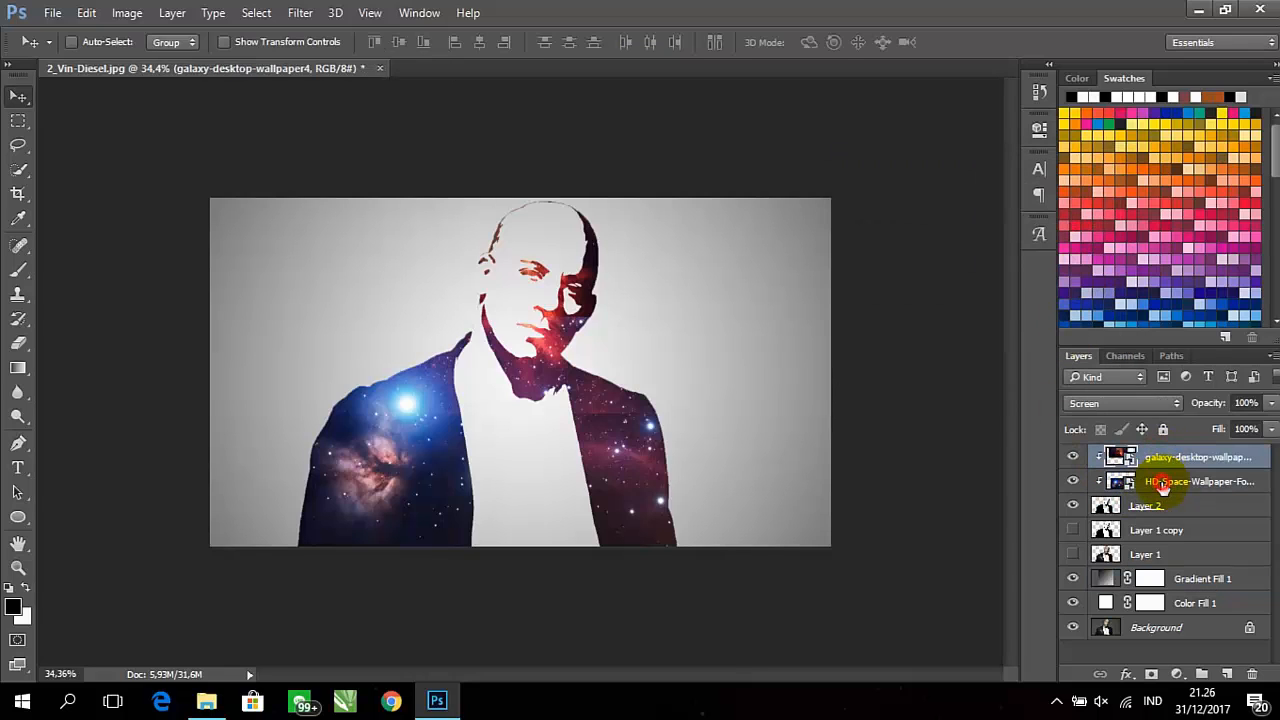
click(1163, 482)
drag(622, 365, 610, 353)
Reposition the galaxy-desktop-wallpaper4 layer so its bright orange area covers the shadowed side of the face
click(1160, 458)
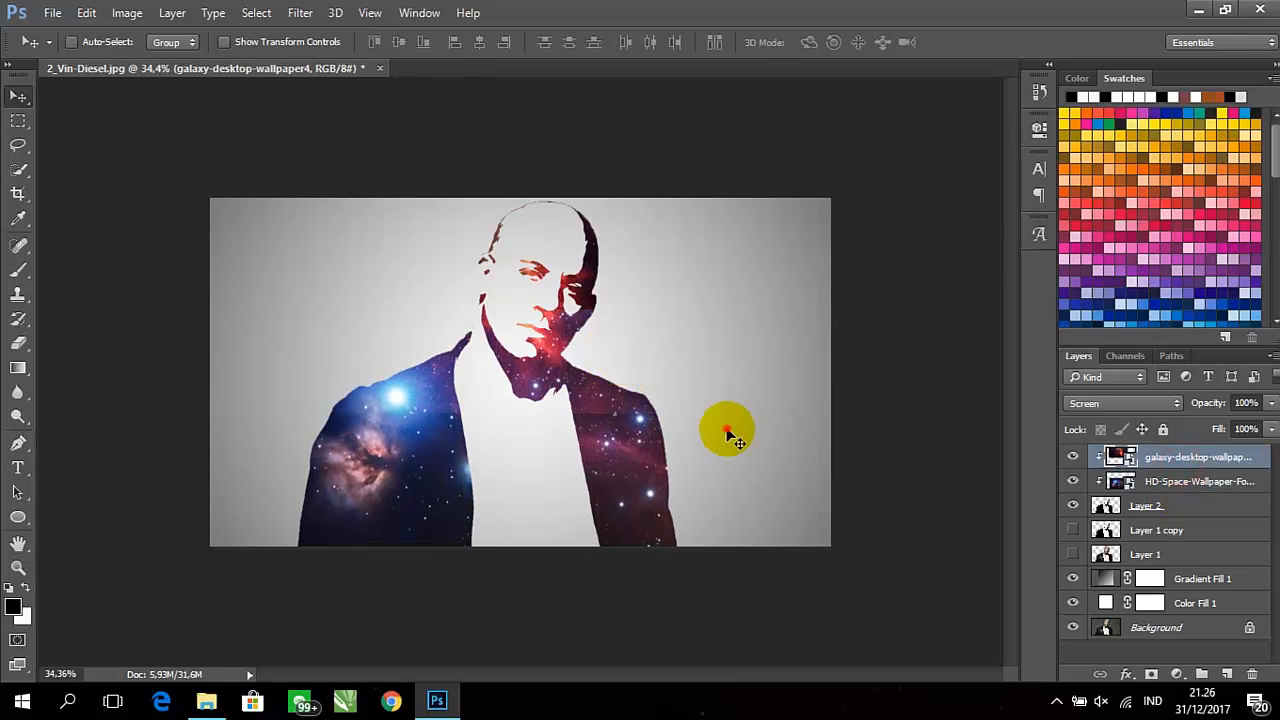
drag(729, 429, 777, 426)
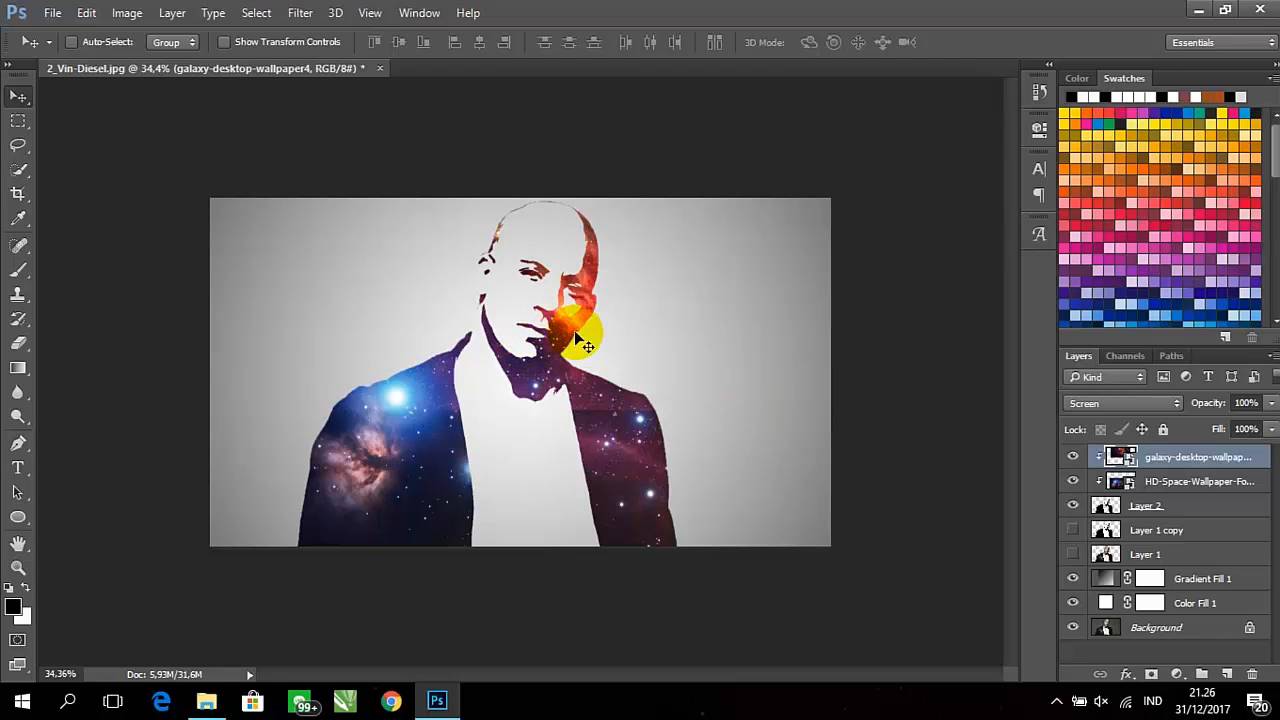
scroll(606, 340, up, 2)
scroll(605, 345, up, 3)
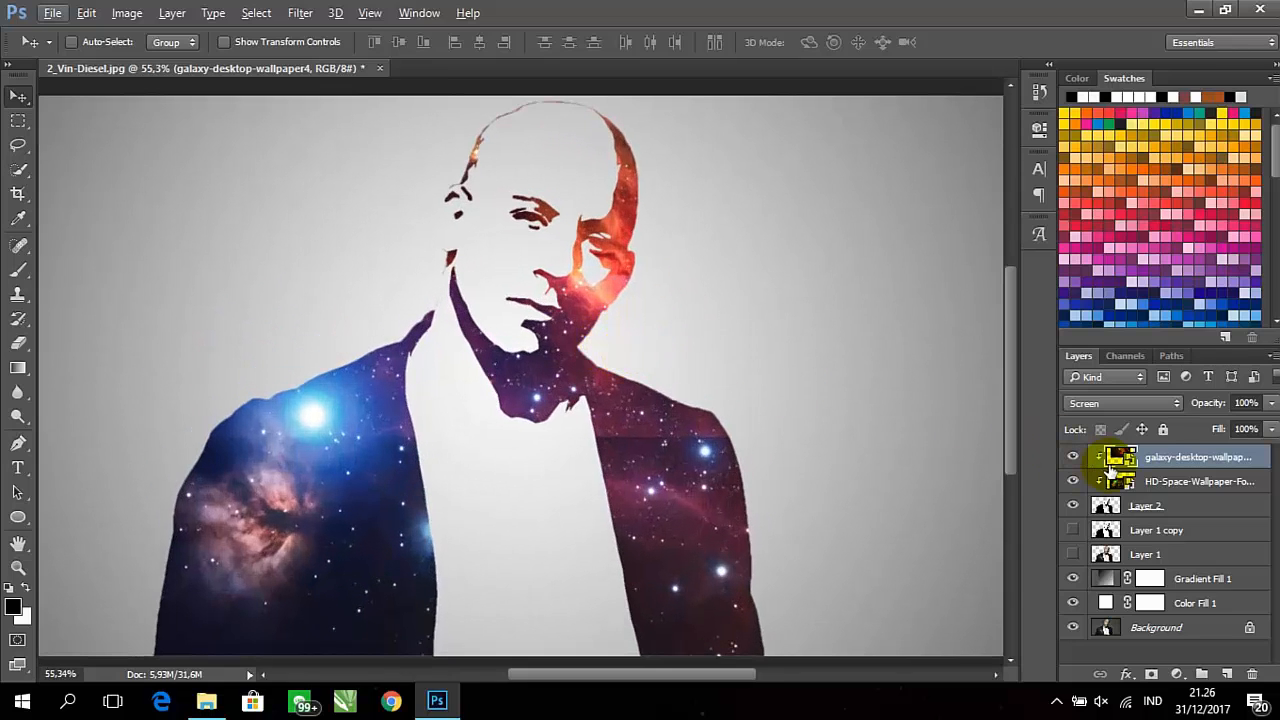
Minimize the Photoshop and File Explorer windows to show the desktop
click(1201, 10)
click(1047, 60)
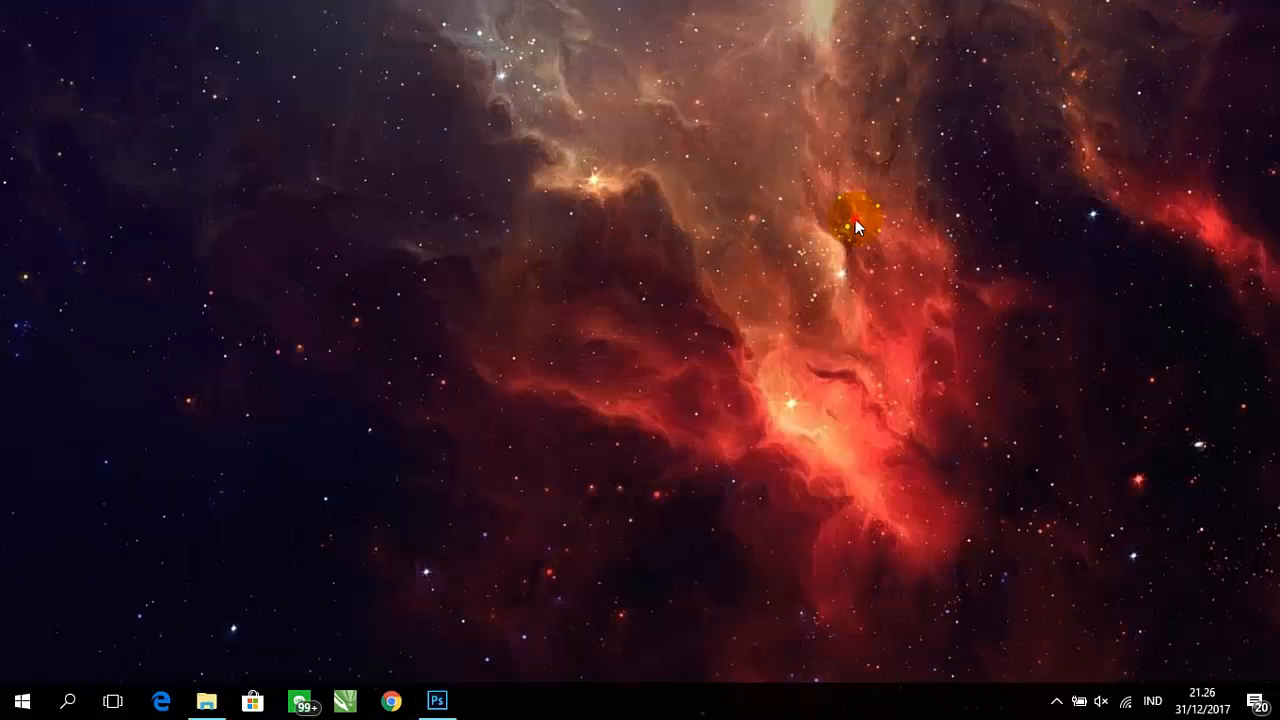